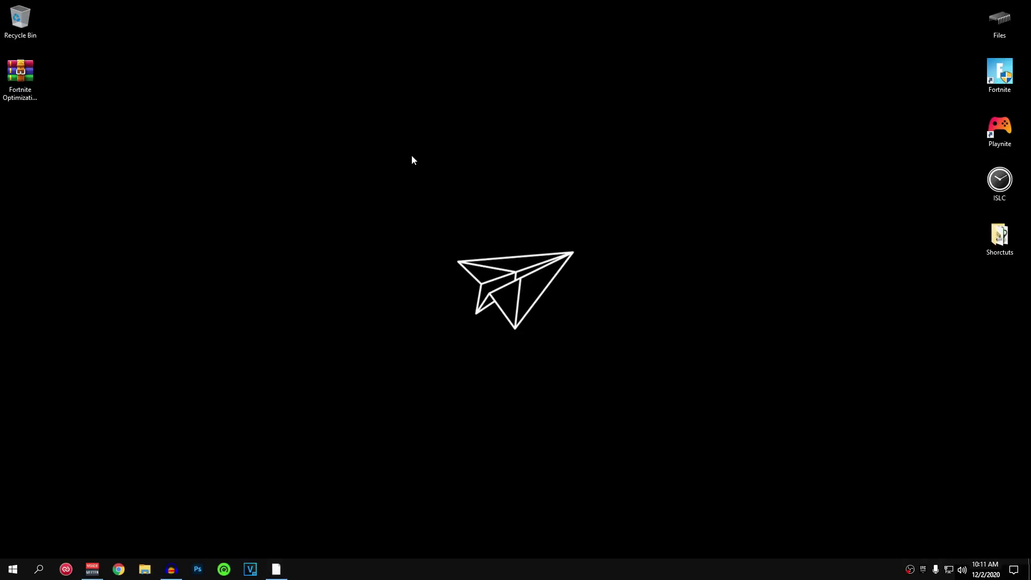
# - Move the Fortnite Optimization Pack archive away from the desktop's edge and extract it onto the desktop with 7-Zip
pyautogui.moveTo(20, 73); pyautogui.dragTo(346, 184)
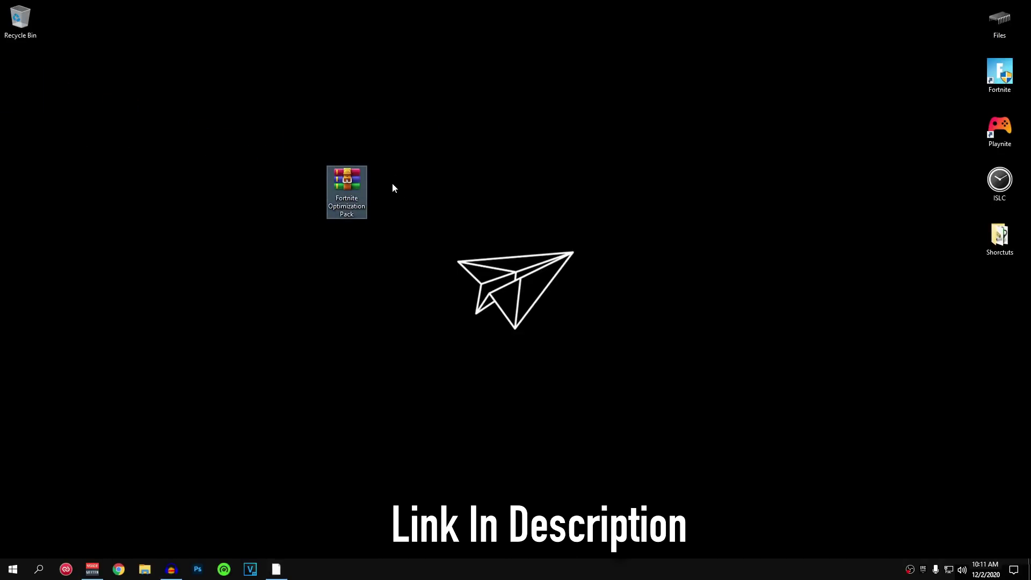
pyautogui.rightClick(352, 186)
pyautogui.moveTo(399, 252)
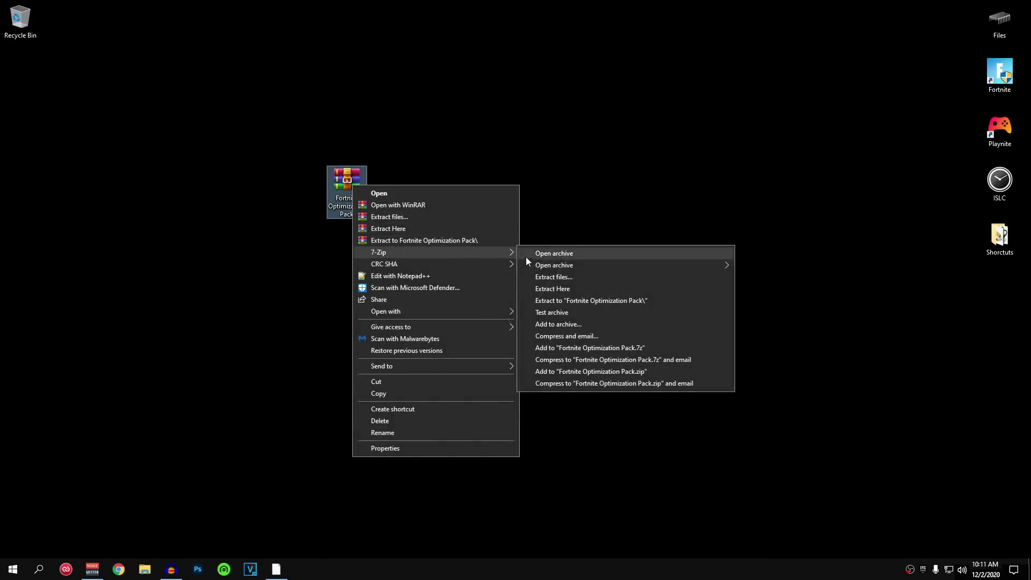
pyautogui.click(546, 289)
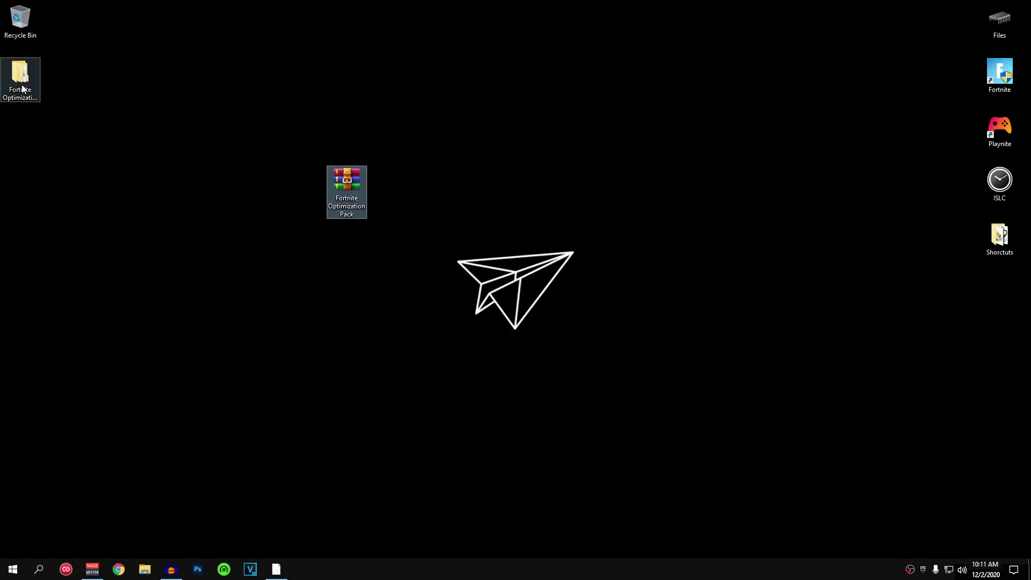
# - Place the extracted Fortnite Optimization Pack folder beside the archive and open its FR33THY > 1 Pc Maintenance subfolder
pyautogui.moveTo(22, 89); pyautogui.dragTo(275, 184)
pyautogui.doubleClick(275, 183)
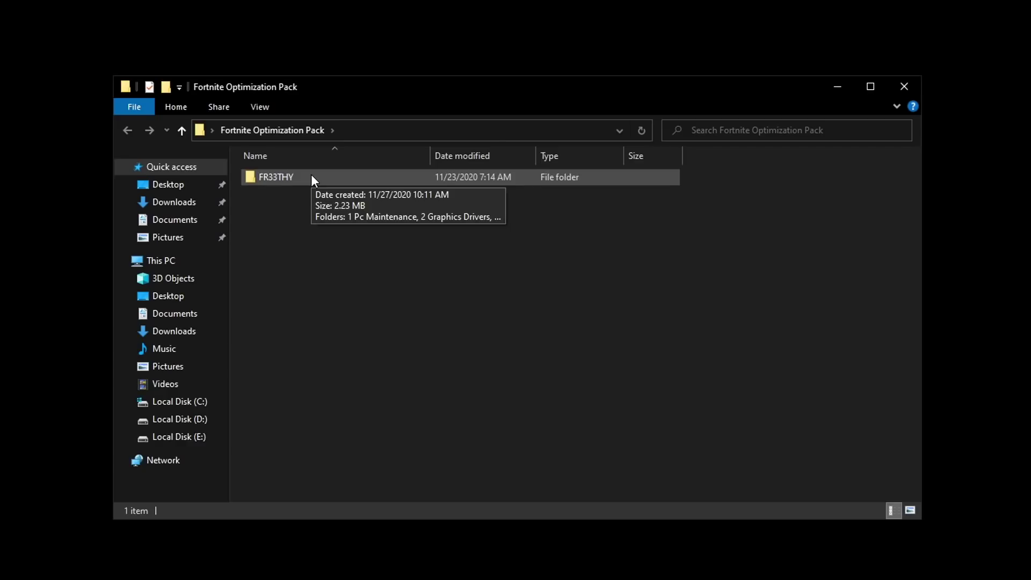
pyautogui.doubleClick(345, 185)
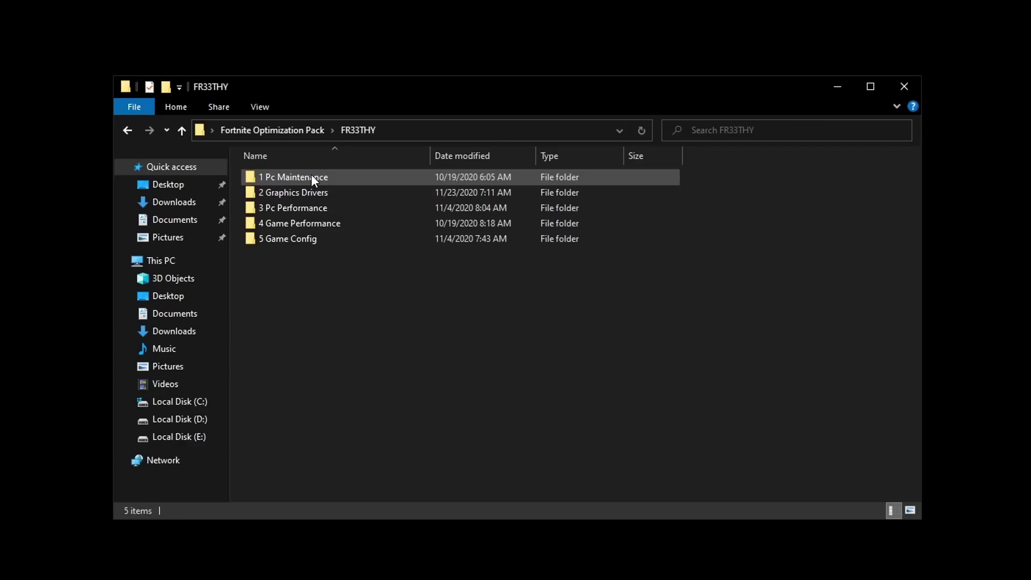
pyautogui.click(311, 175)
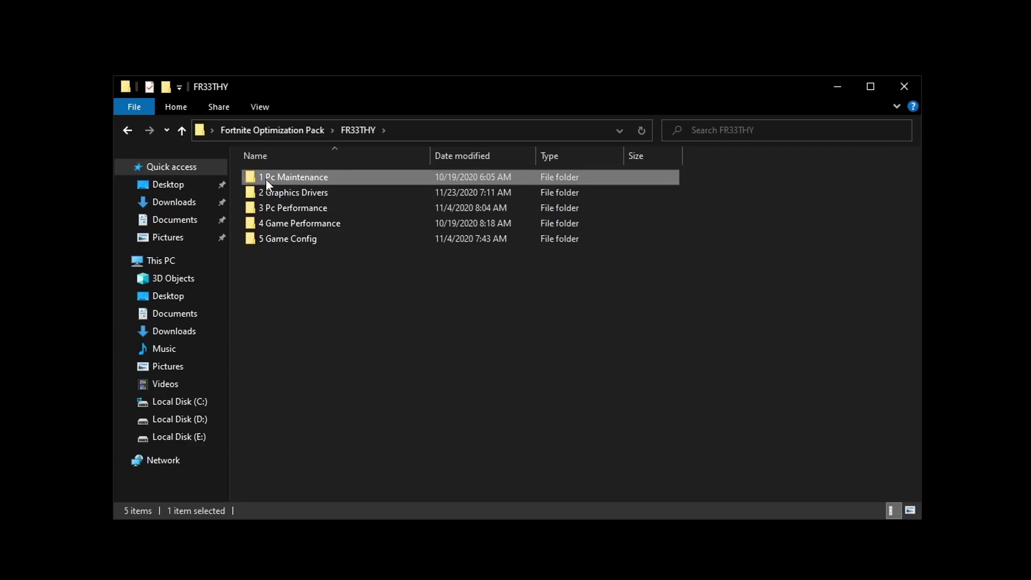
pyautogui.doubleClick(352, 177)
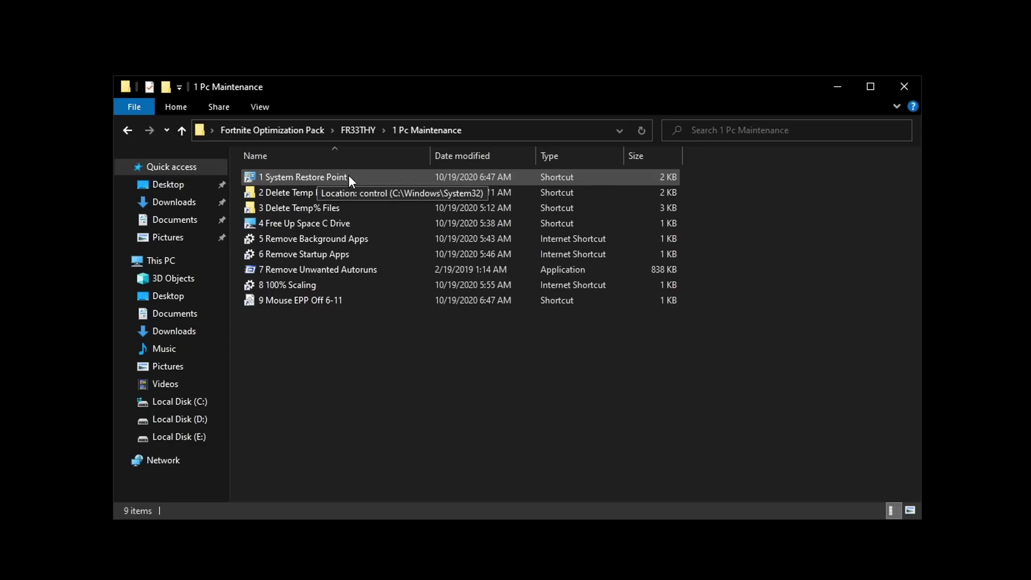
# - Open the 1 System Restore Point shortcut and turn on system protection for Local Disk (C:)
pyautogui.doubleClick(349, 178)
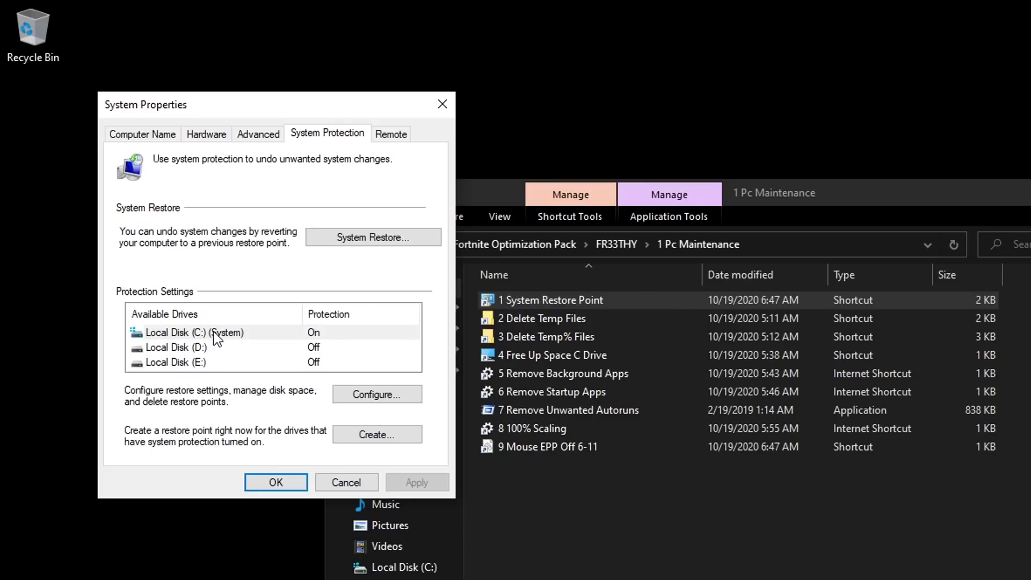
pyautogui.click(129, 205)
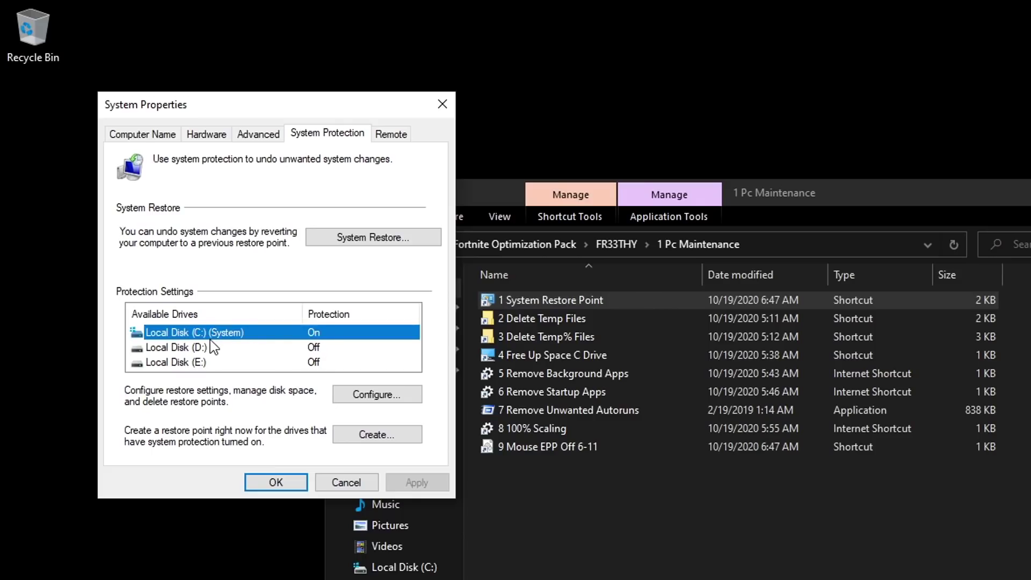
pyautogui.click(398, 396)
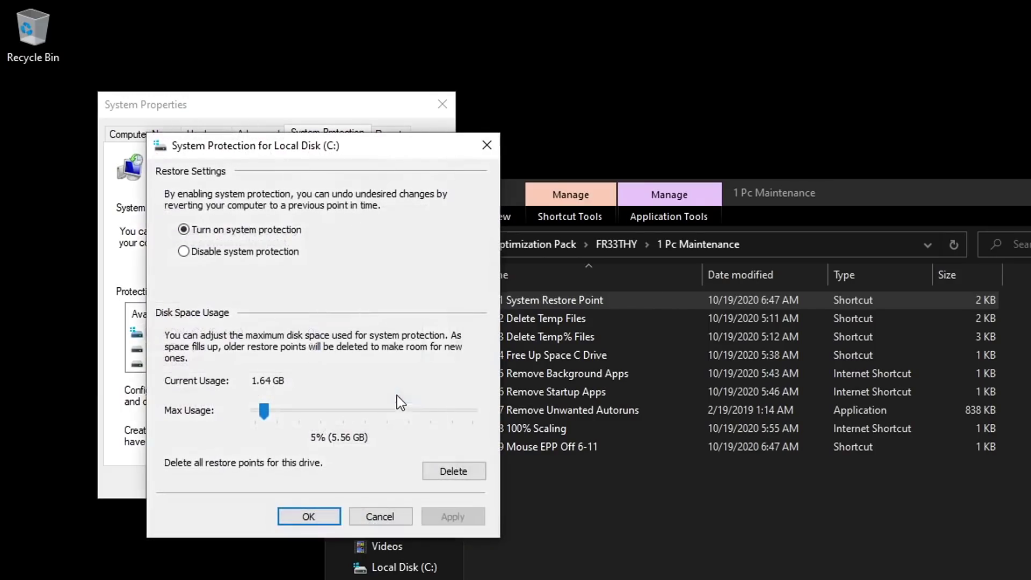
pyautogui.click(245, 233)
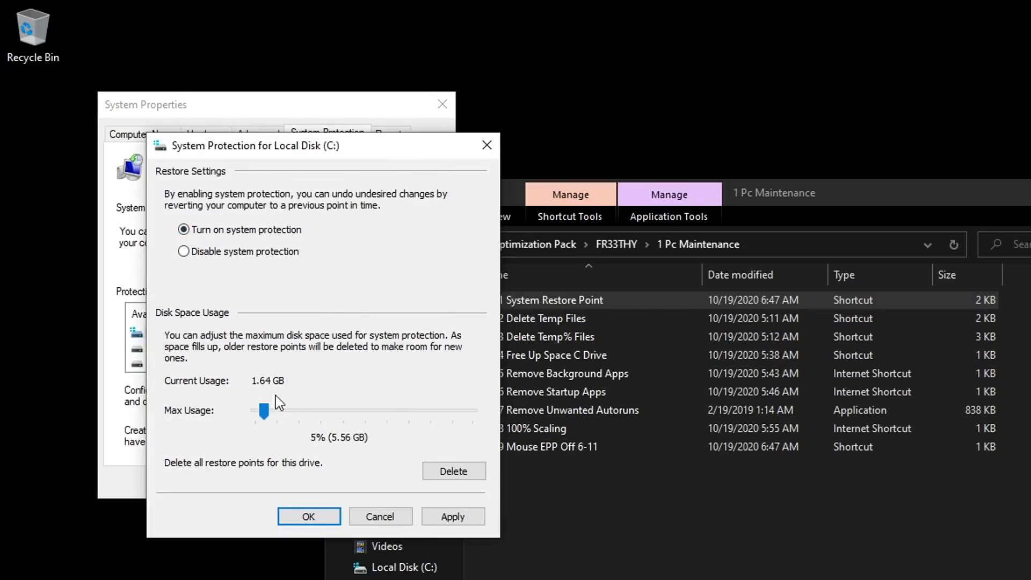
pyautogui.click(450, 516)
pyautogui.click(309, 514)
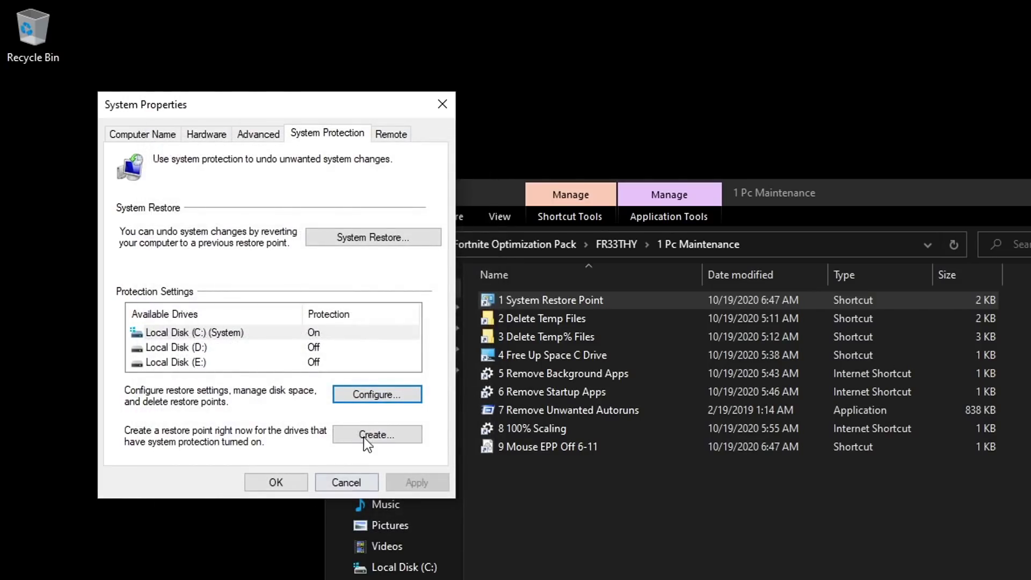
# - Create a restore point with the description 2020 and close System Properties
pyautogui.click(395, 434)
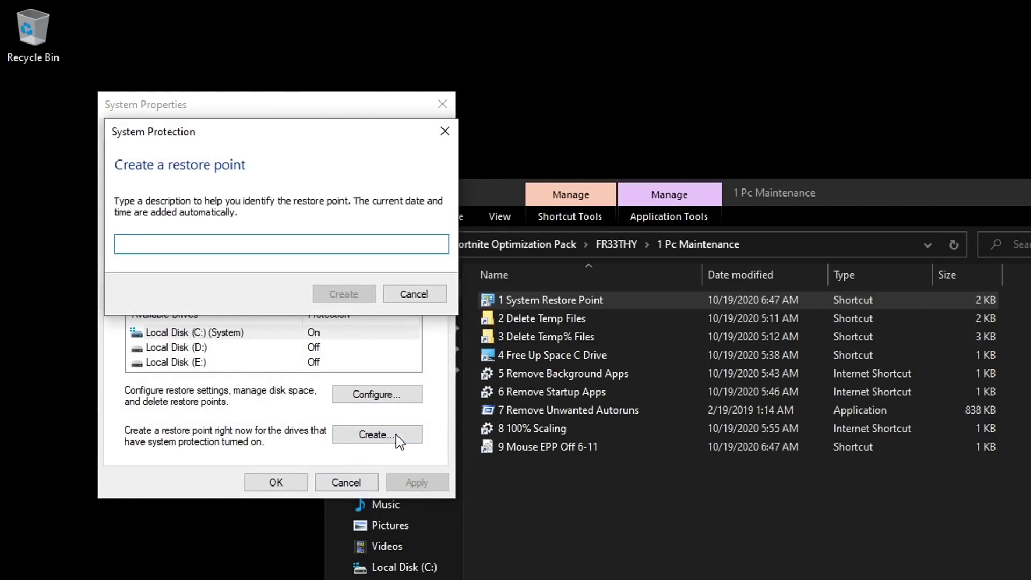
pyautogui.write('2020')
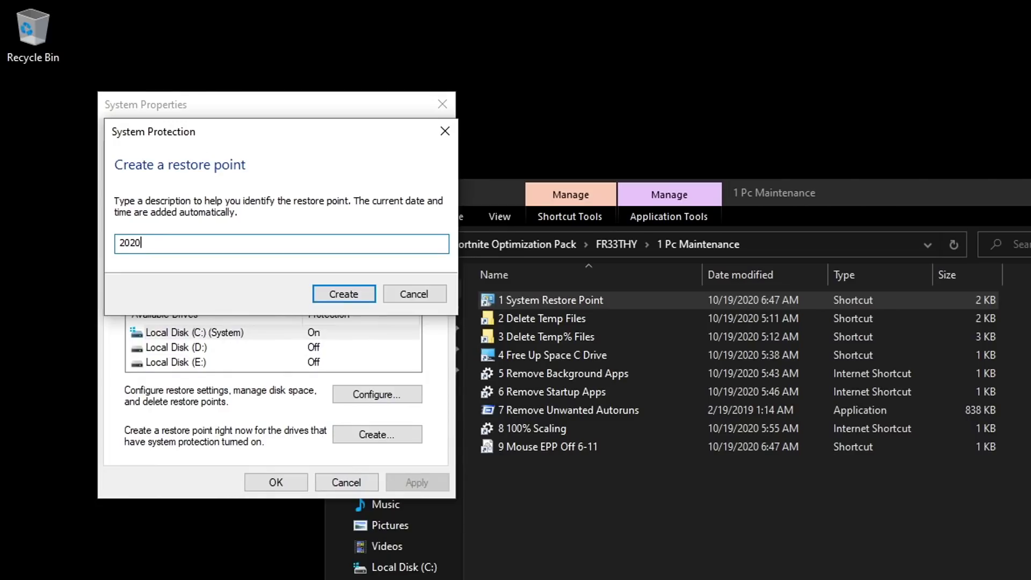
pyautogui.click(359, 294)
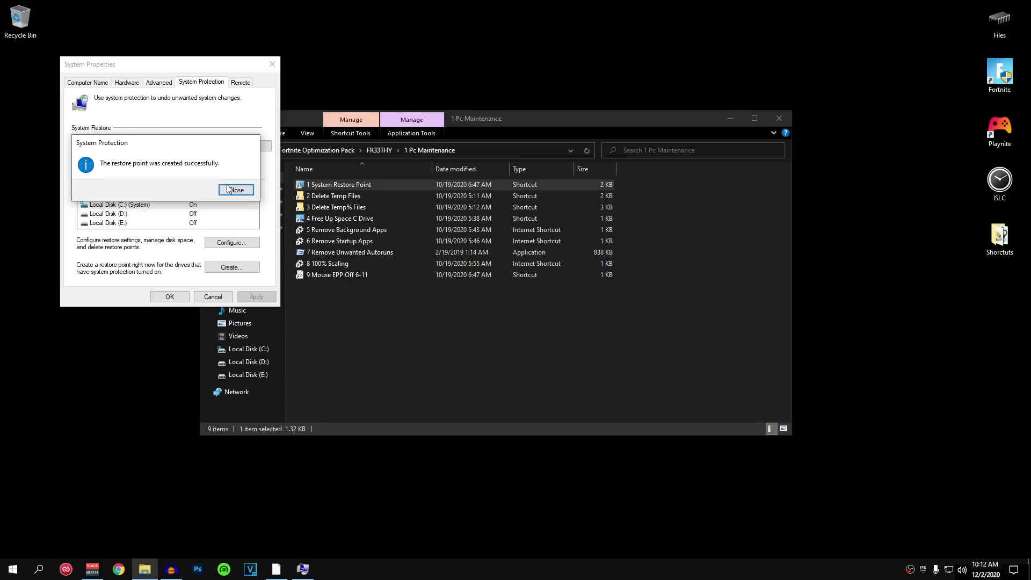
pyautogui.click(235, 190)
pyautogui.click(182, 296)
# - Permanently delete everything in the Windows Temp folder via 2 Delete Temp Files, granting administrator permission for all items, and return to 1 Pc Maintenance
pyautogui.click(318, 195)
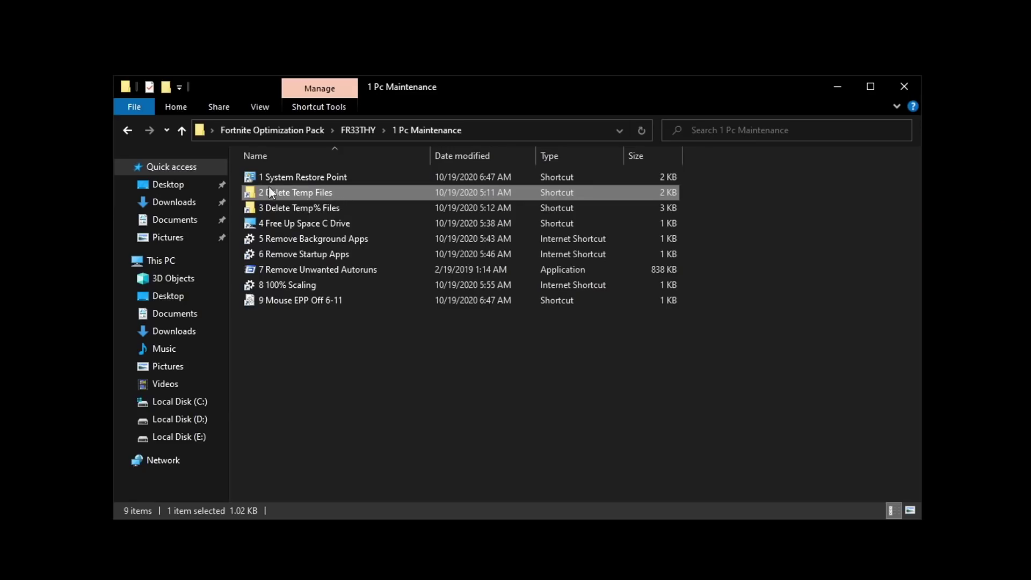
pyautogui.doubleClick(339, 194)
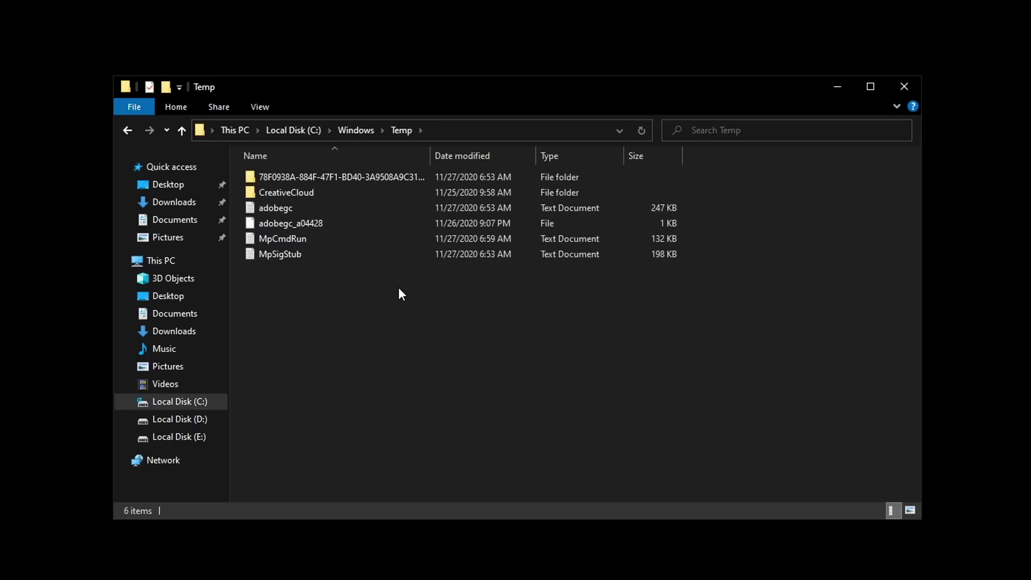
pyautogui.moveTo(600, 304); pyautogui.dragTo(359, 185)
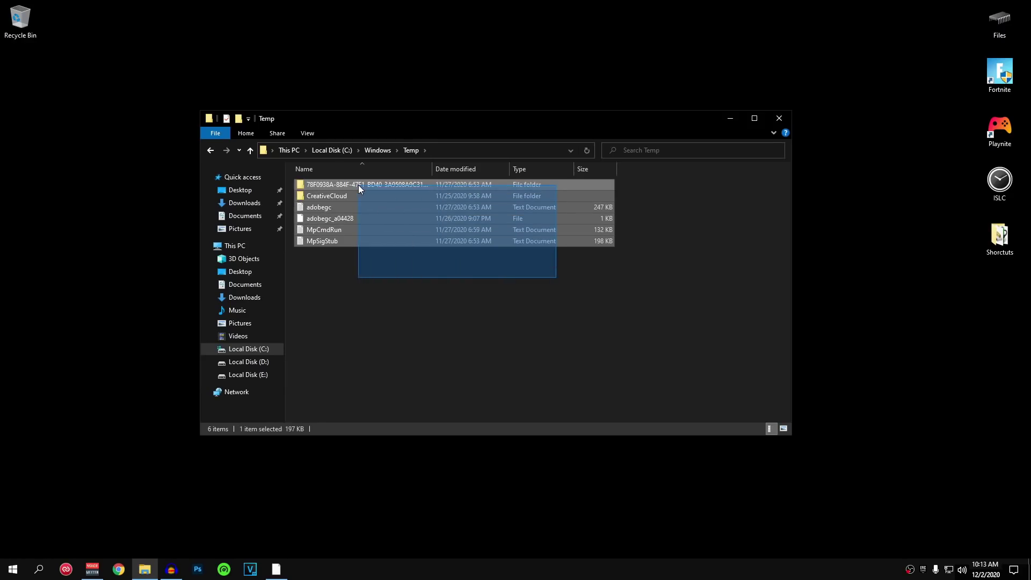
pyautogui.hotkey('shift', 'Delete')
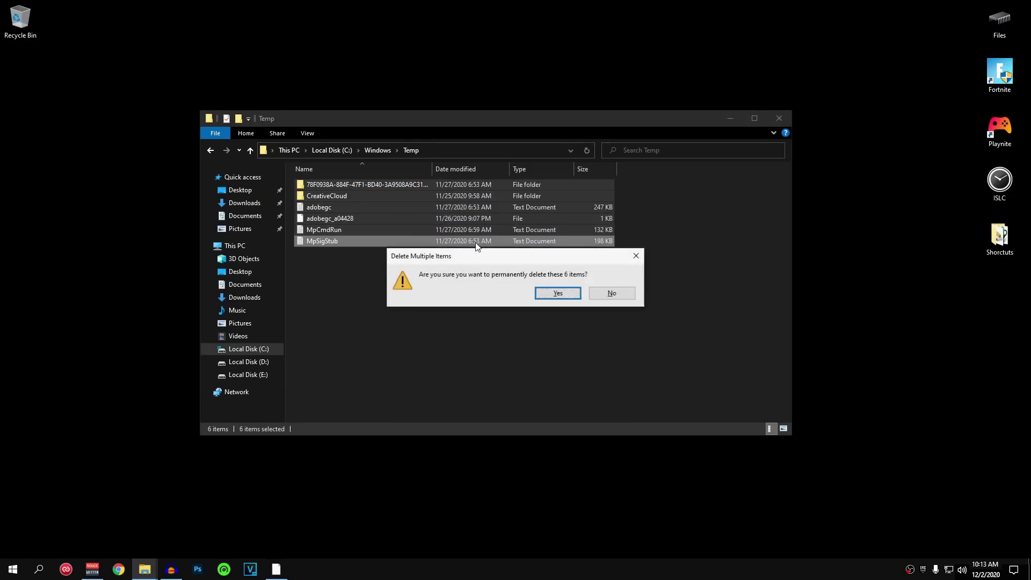
pyautogui.press('Return')
pyautogui.click(218, 217)
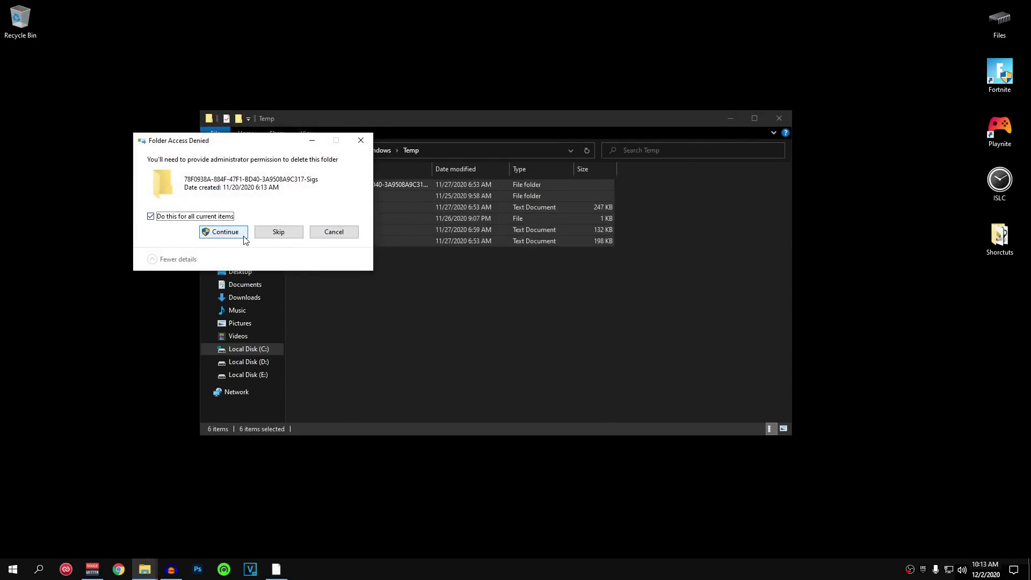
pyautogui.click(239, 236)
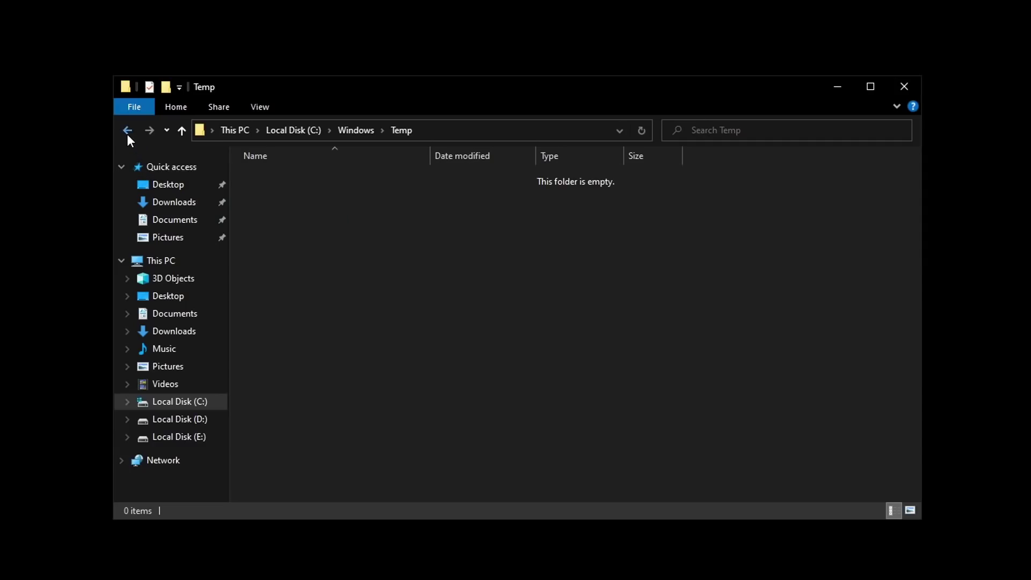
pyautogui.click(127, 134)
# - Delete everything in the AppData Local Temp folder via 3 Delete Temp% Files, granting administrator permission for all items, and return to 1 Pc Maintenance
pyautogui.doubleClick(345, 209)
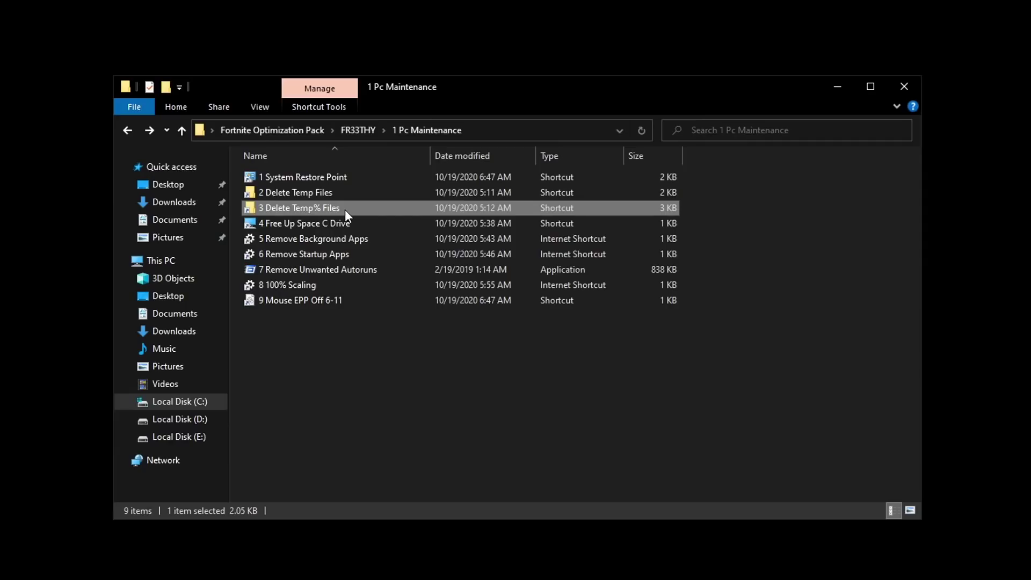
pyautogui.click(253, 177)
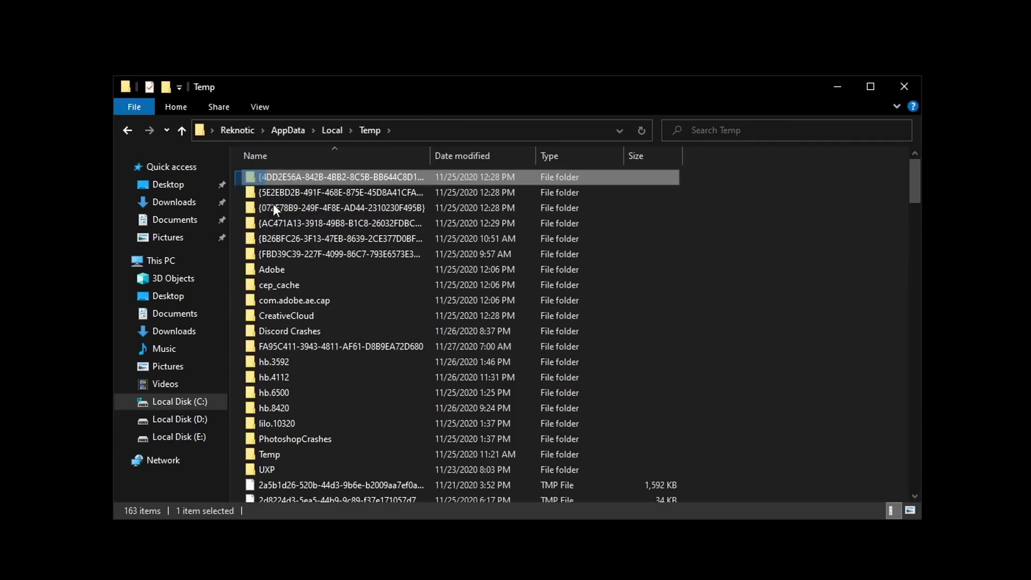
pyautogui.hotkey('ctrl', 'a')
pyautogui.scroll(-20, 463, 394)
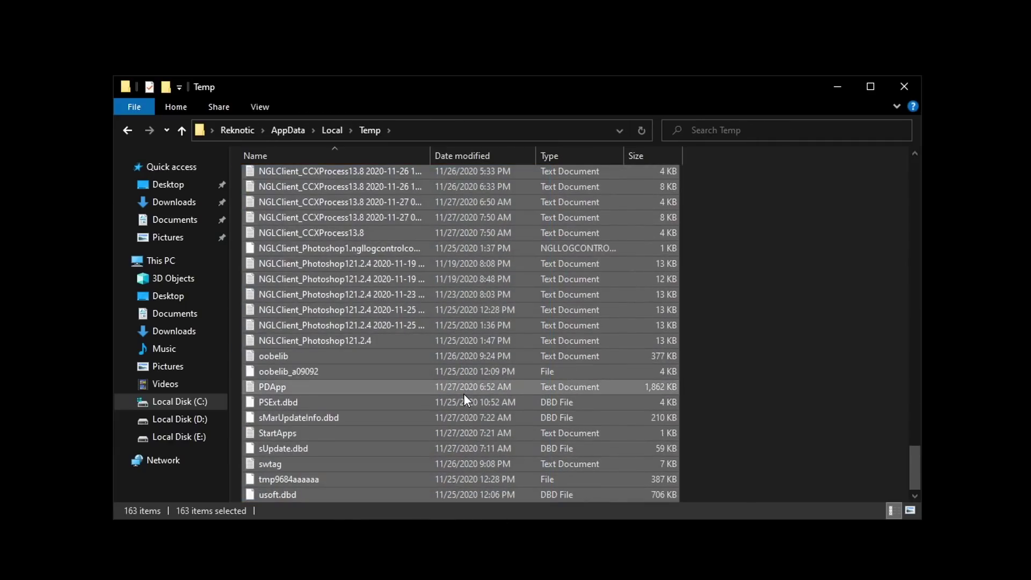
pyautogui.rightClick(463, 395)
pyautogui.click(500, 344)
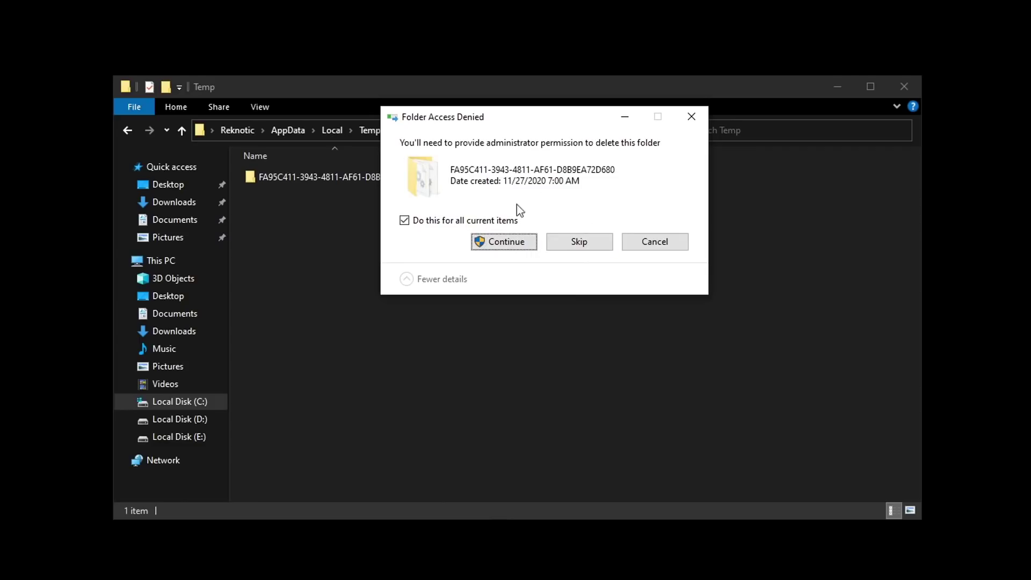
pyautogui.click(498, 243)
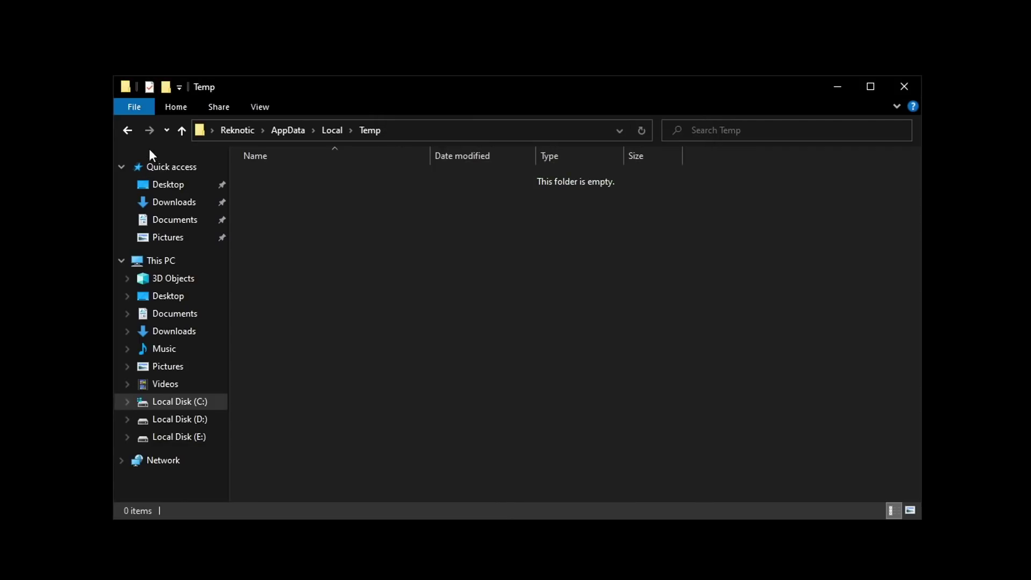
pyautogui.click(128, 132)
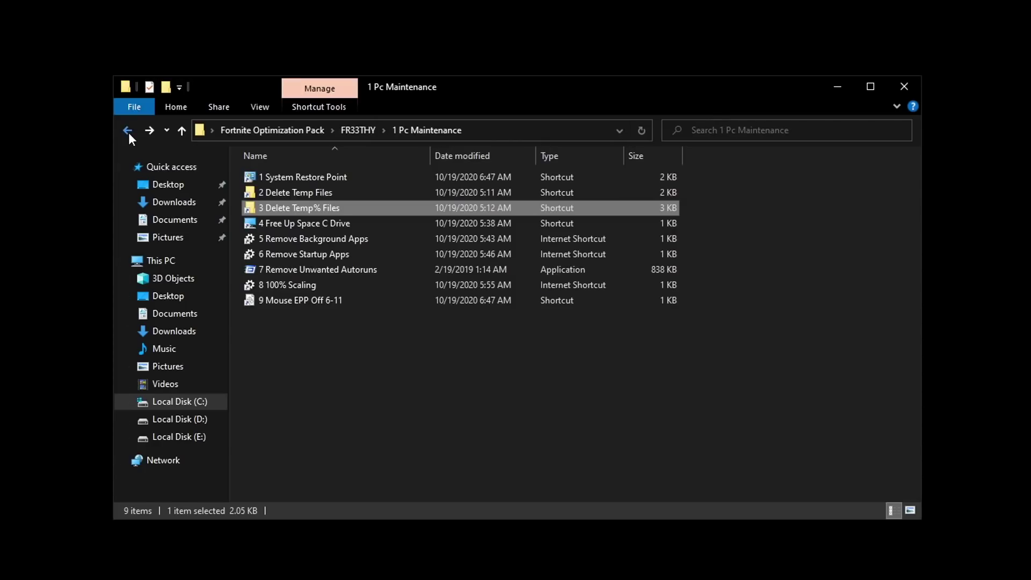
# - Check the free space on Local Disk (C:) using the 4 Free Up Space C Drive shortcut and return to 1 Pc Maintenance
pyautogui.click(311, 225)
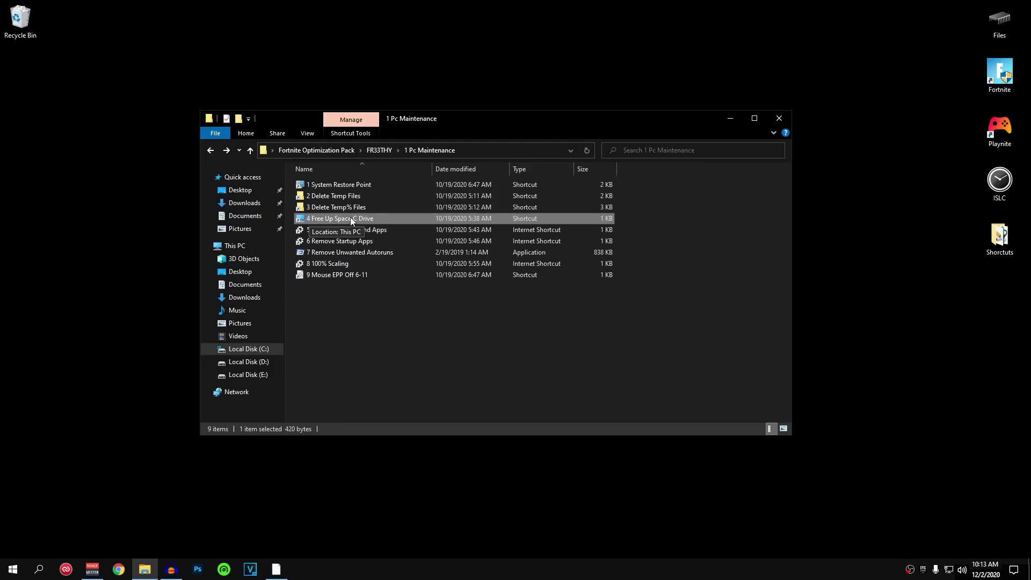
pyautogui.doubleClick(374, 217)
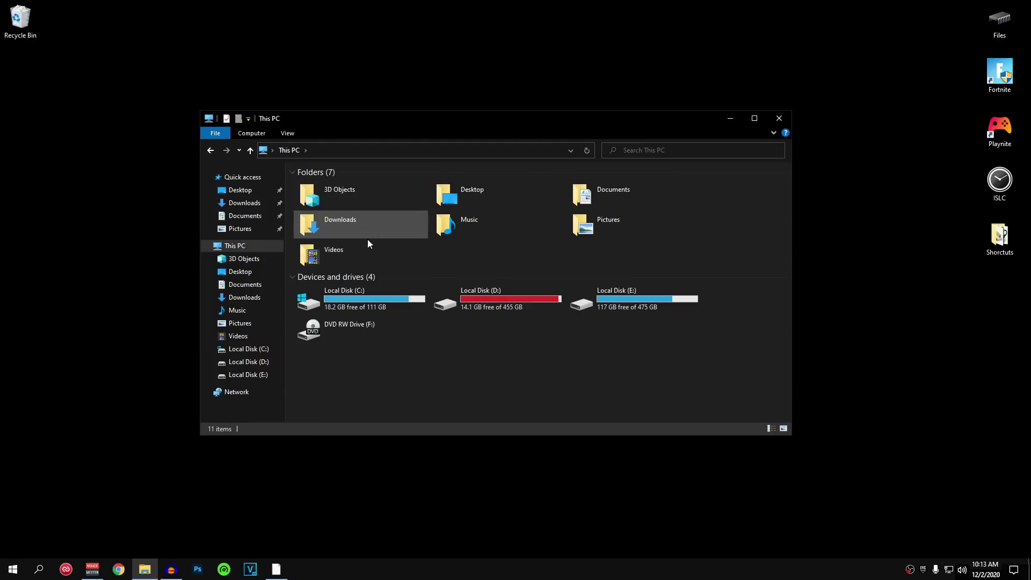
pyautogui.click(362, 295)
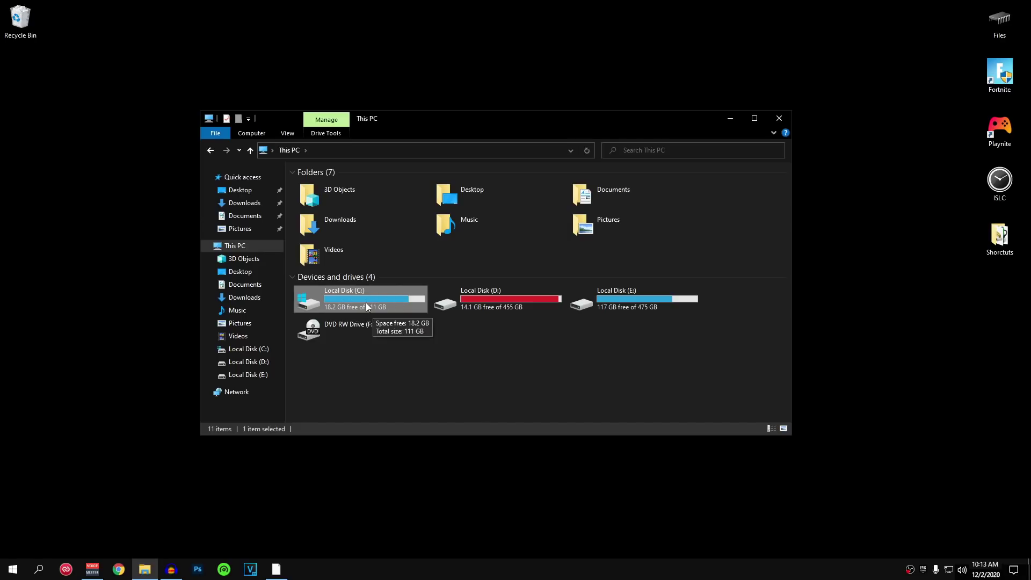
pyautogui.click(211, 150)
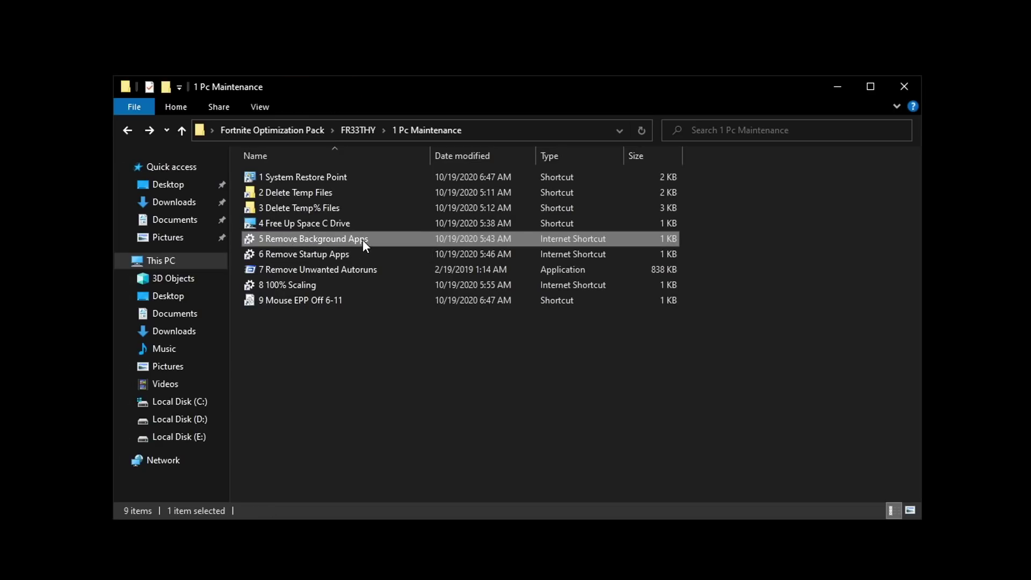
# - Open 5 Remove Background Apps, review which apps are allowed to run in the background, and close Settings
pyautogui.doubleClick(363, 240)
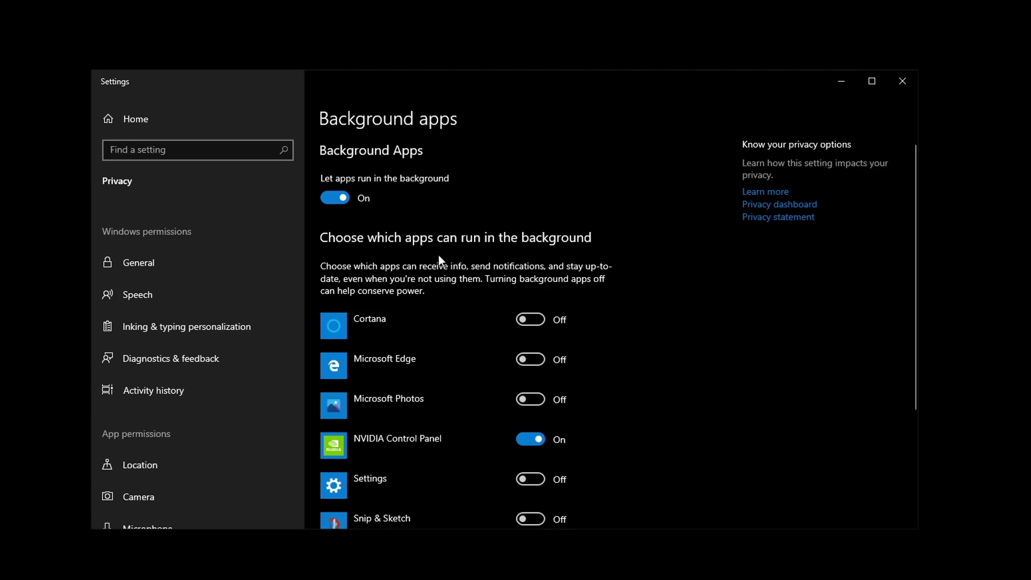
pyautogui.scroll(-3, 569, 276)
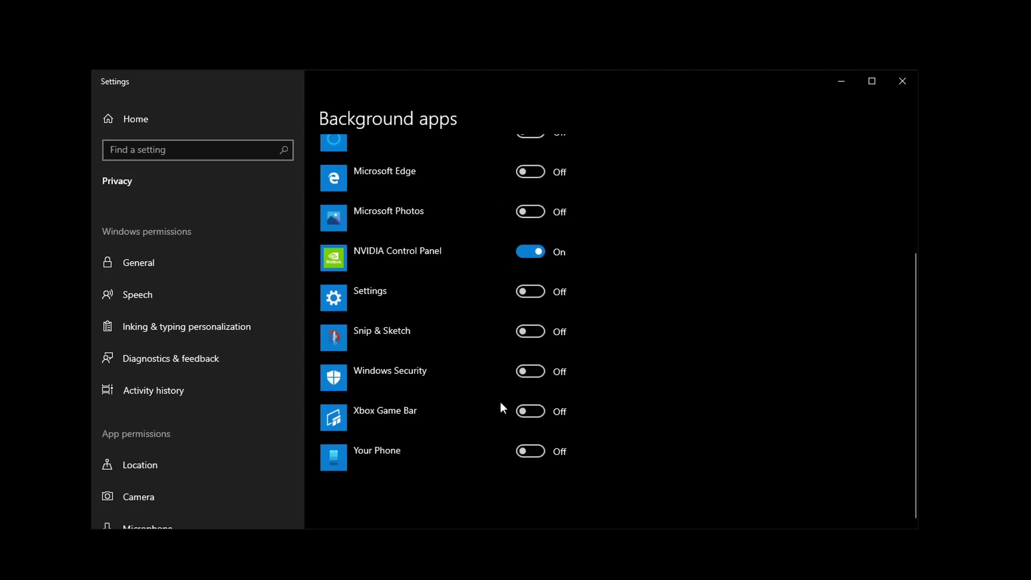
pyautogui.scroll(3, 542, 387)
pyautogui.scroll(-1, 530, 410)
pyautogui.scroll(-3, 479, 359)
pyautogui.scroll(2, 579, 247)
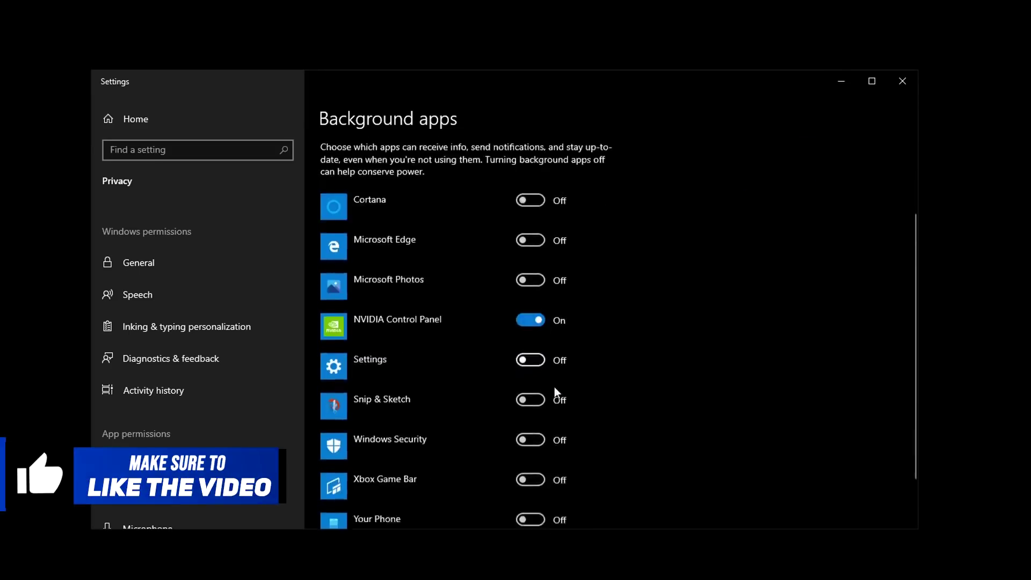
pyautogui.scroll(3, 554, 386)
pyautogui.click(905, 82)
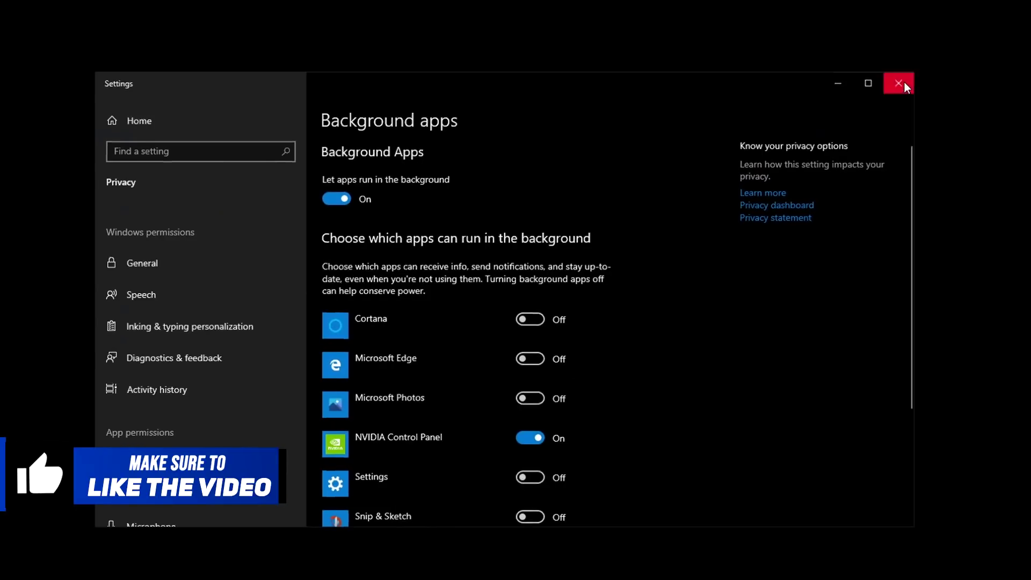
# - Open 6 Remove Startup Apps, turn off Adobe Creative Cloud, Adobe GC Invoker Utility and CCXProcess, and close Settings after reviewing the list
pyautogui.click(335, 258)
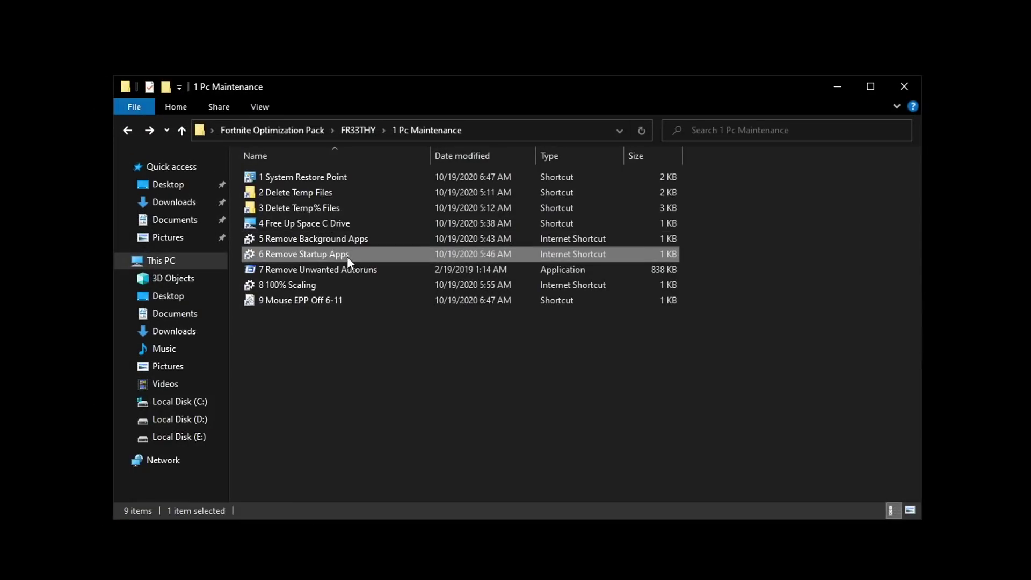
pyautogui.doubleClick(360, 252)
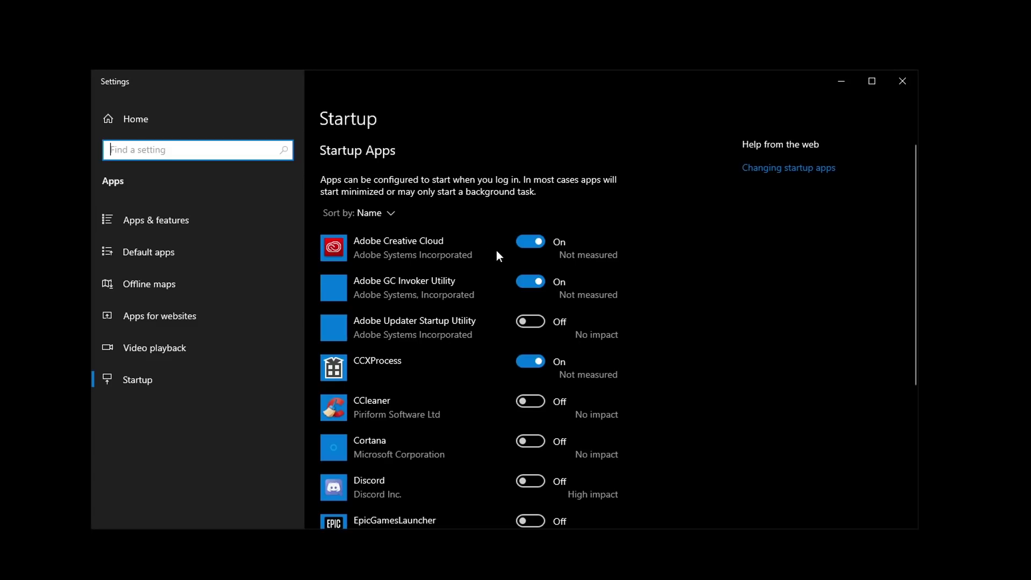
pyautogui.click(536, 243)
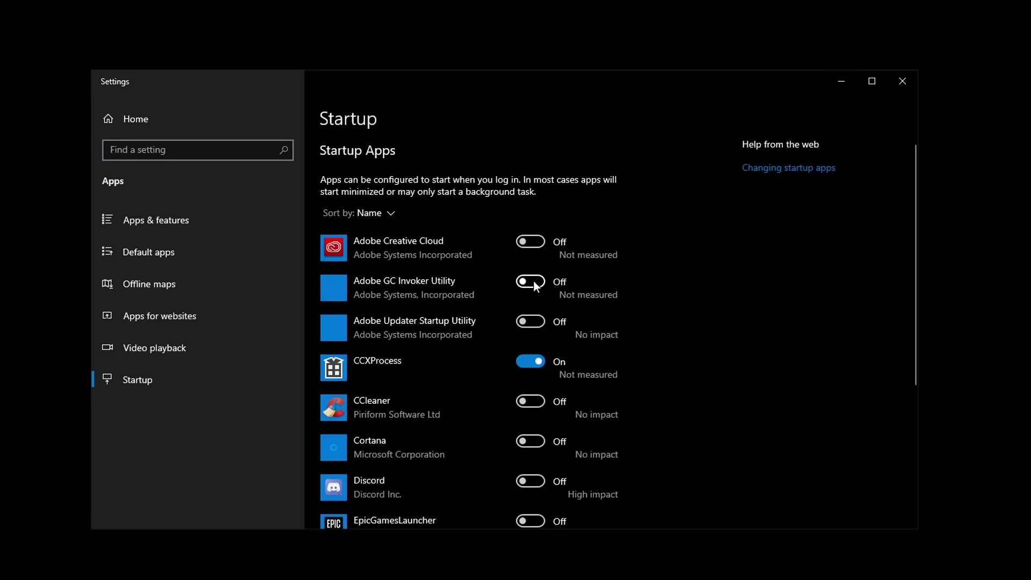
pyautogui.click(526, 363)
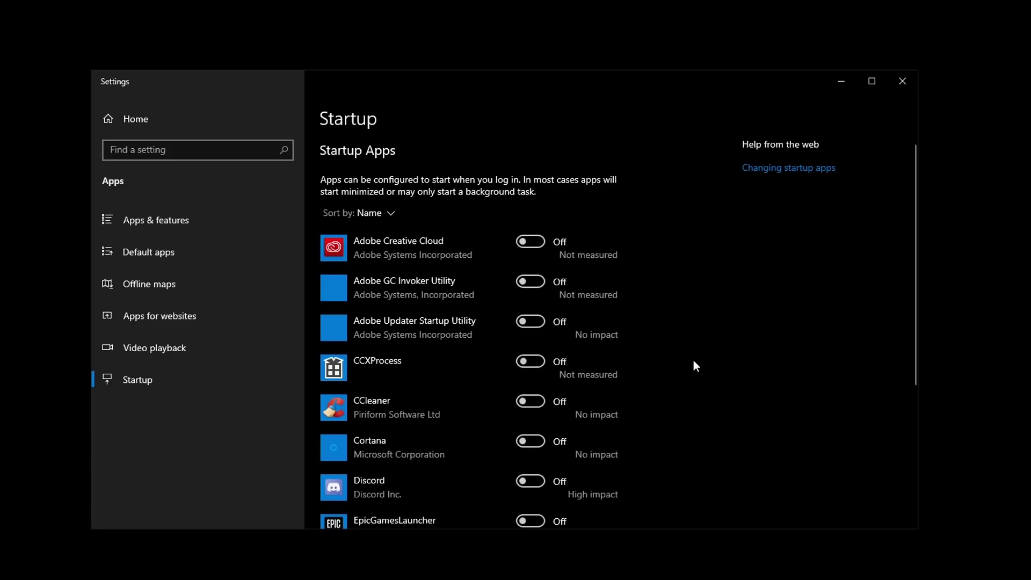
pyautogui.scroll(-3, 695, 360)
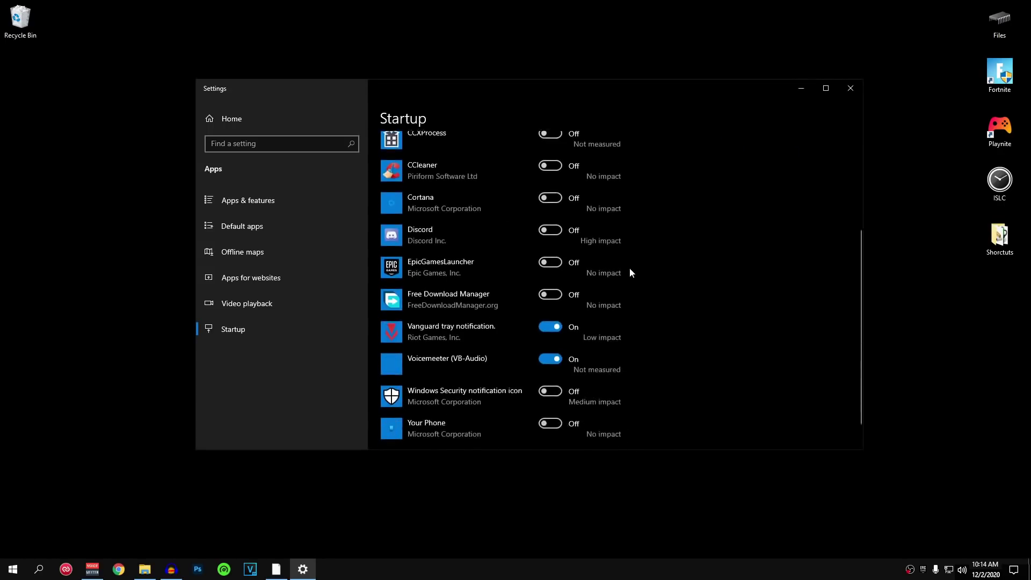
pyautogui.scroll(4, 633, 280)
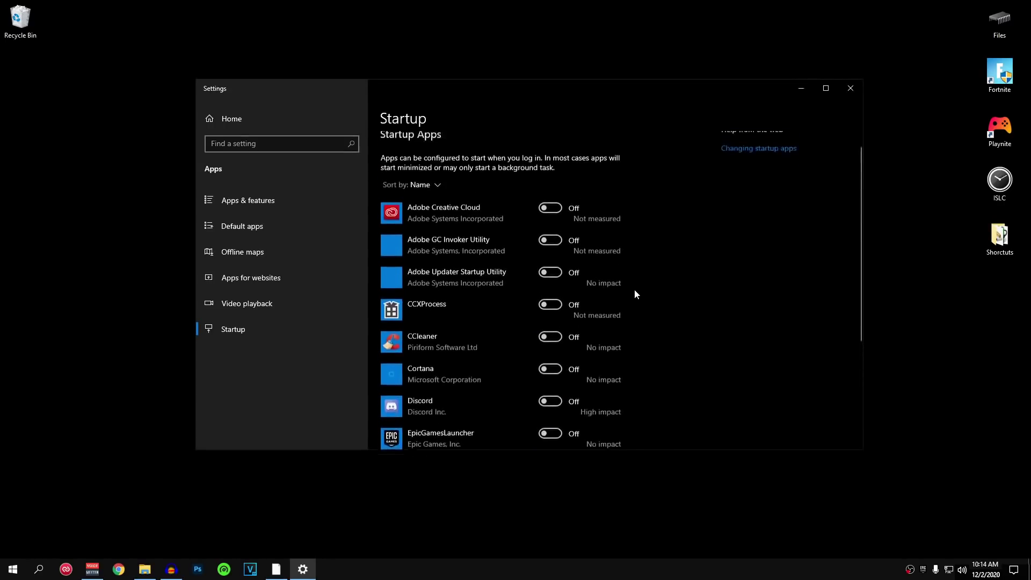
pyautogui.scroll(-1, 652, 332)
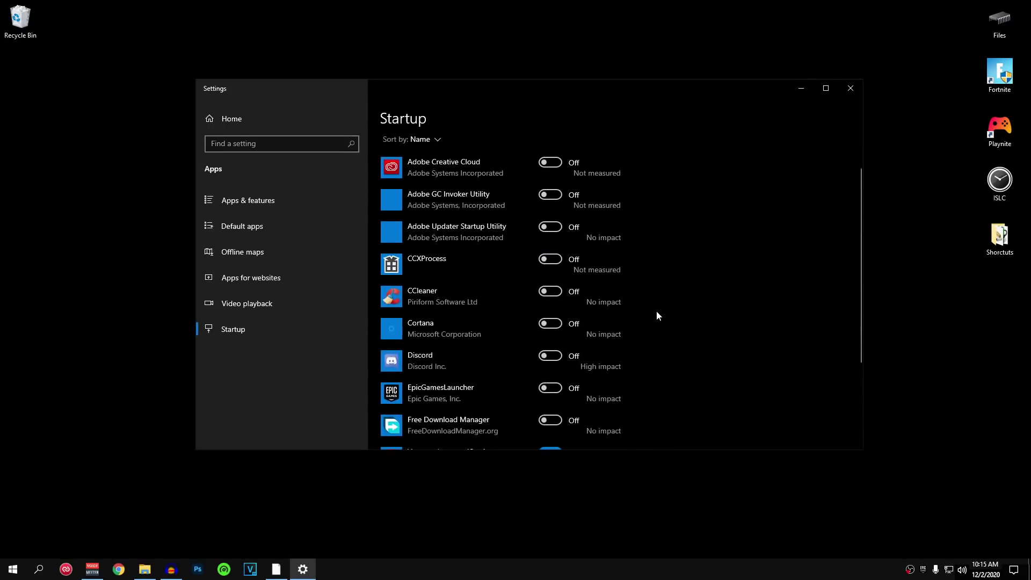
pyautogui.scroll(-3, 658, 316)
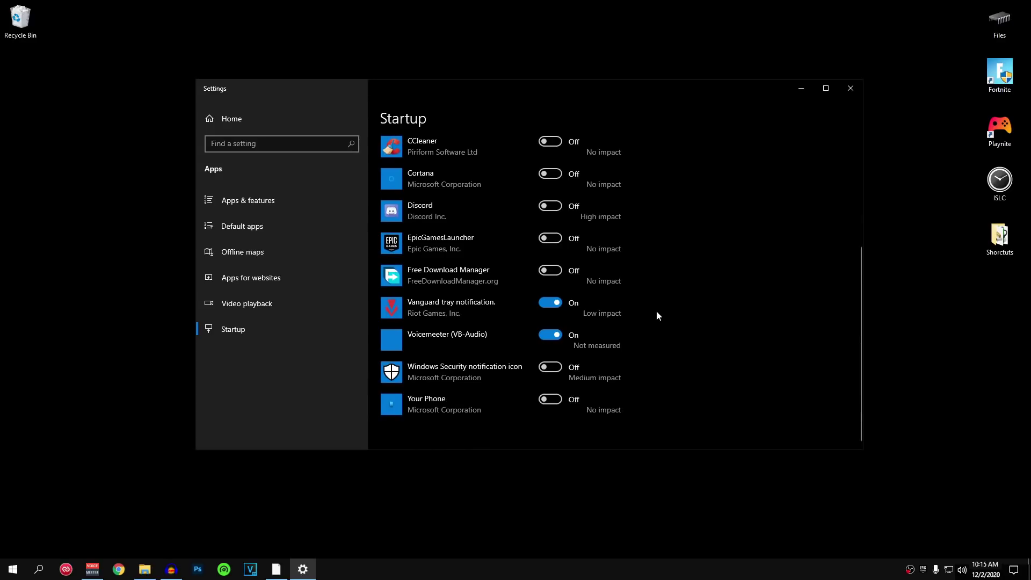
pyautogui.scroll(5, 657, 314)
pyautogui.click(850, 88)
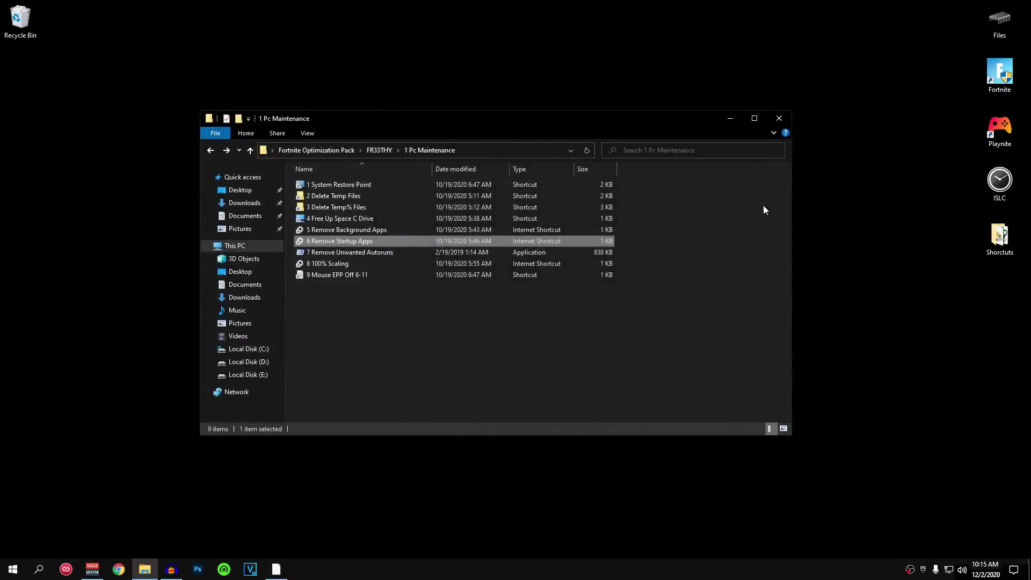
# - Run 7 Remove Unwanted Autoruns as administrator and allow it to make changes to the device
pyautogui.click(339, 252)
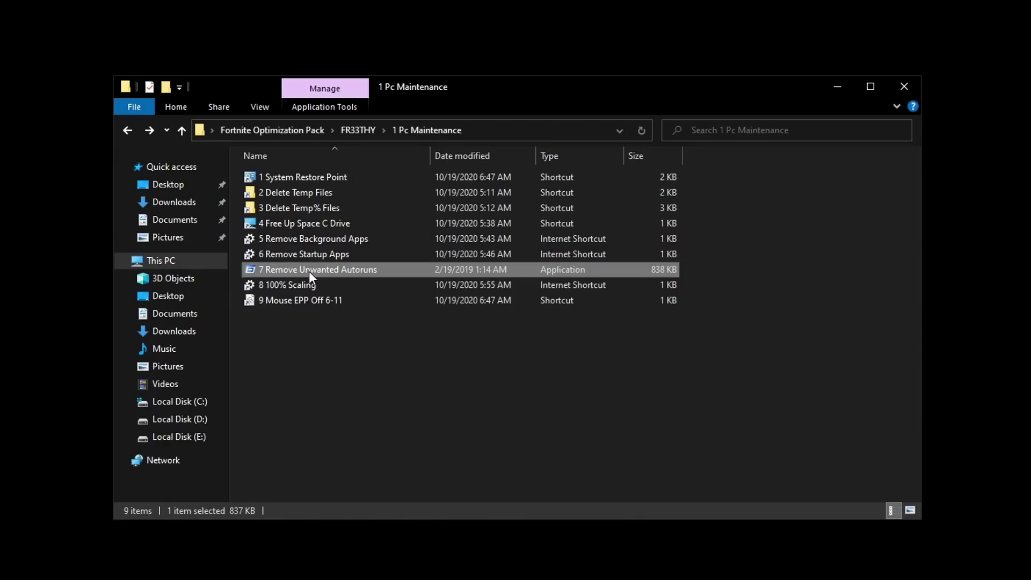
pyautogui.rightClick(339, 266)
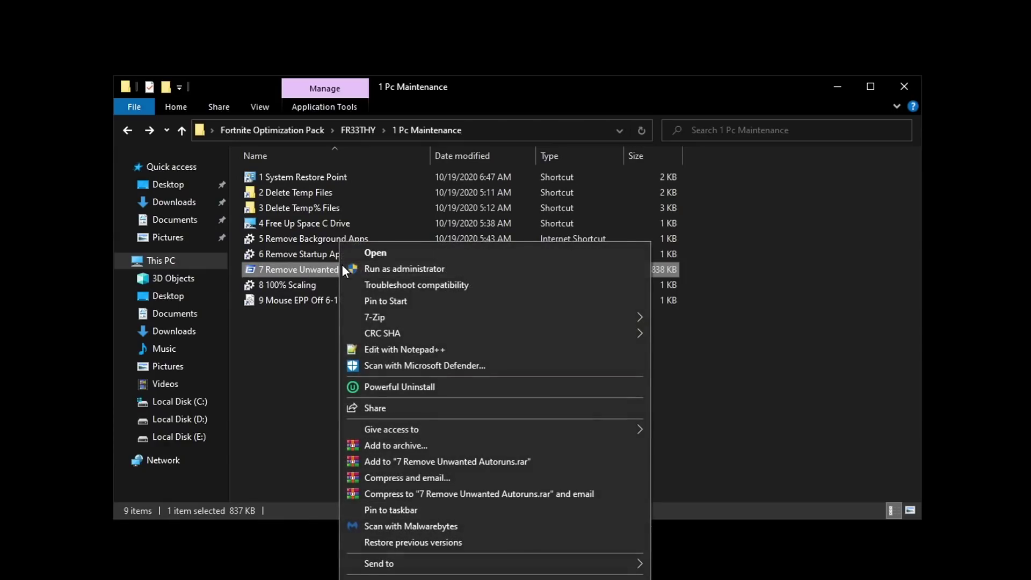
pyautogui.click(443, 267)
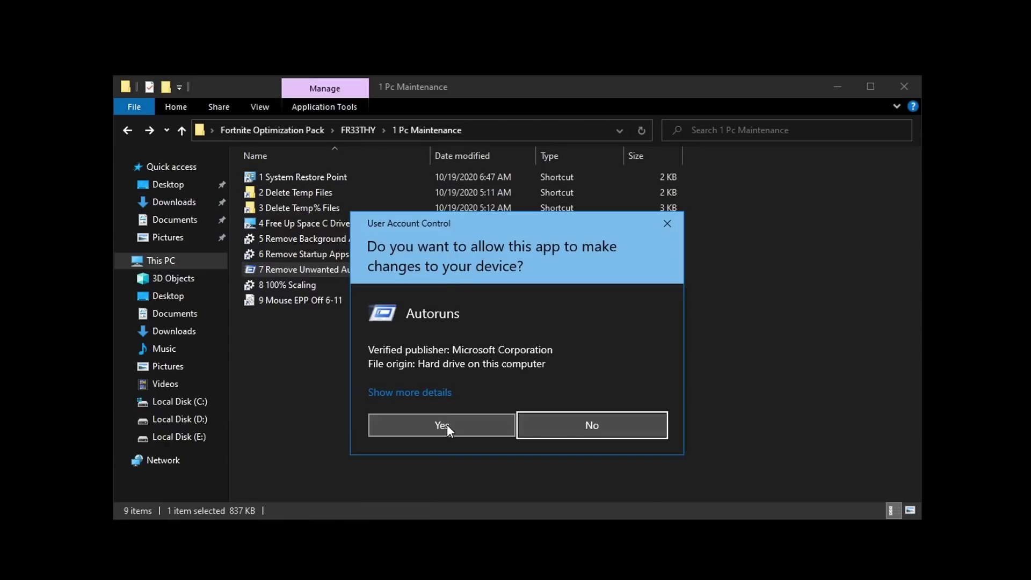
pyautogui.click(447, 424)
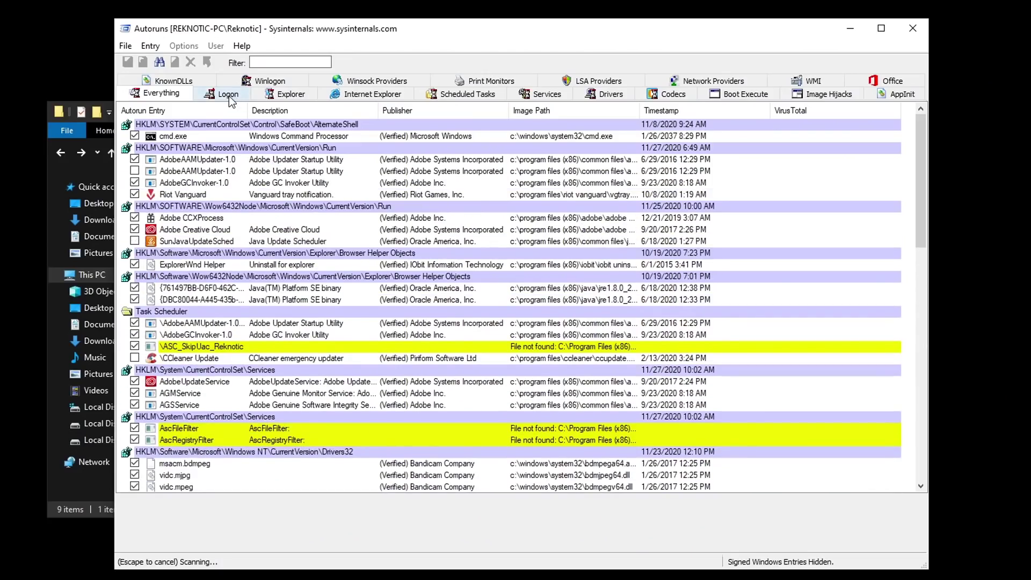
# - Disable the Autoruns logon entries AdobeAAMUpdater-1.0, AdobeGCInvoker-1.0, Adobe CCXProcess and Adobe Creative Cloud
pyautogui.click(225, 95)
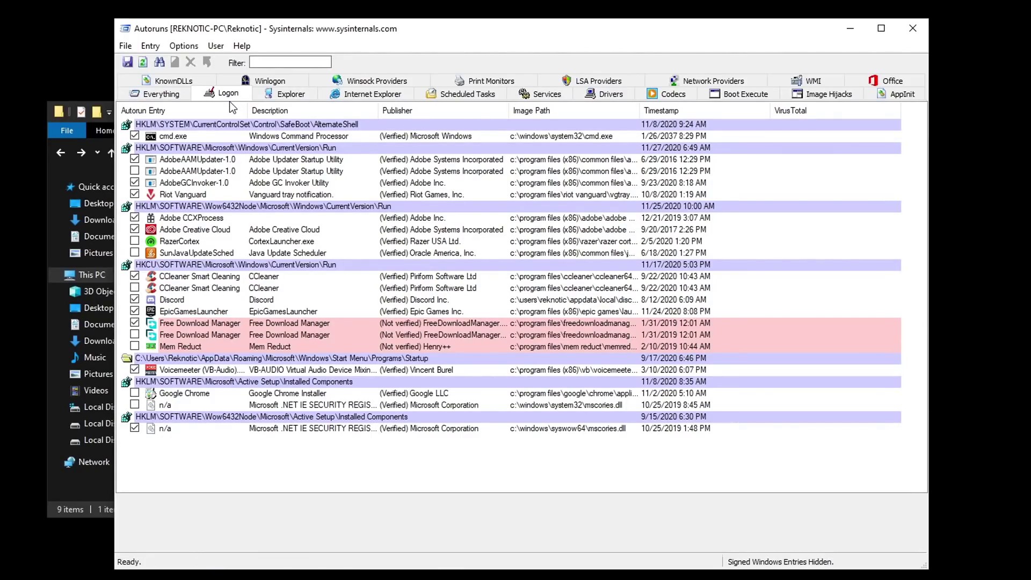
pyautogui.click(135, 182)
pyautogui.click(135, 160)
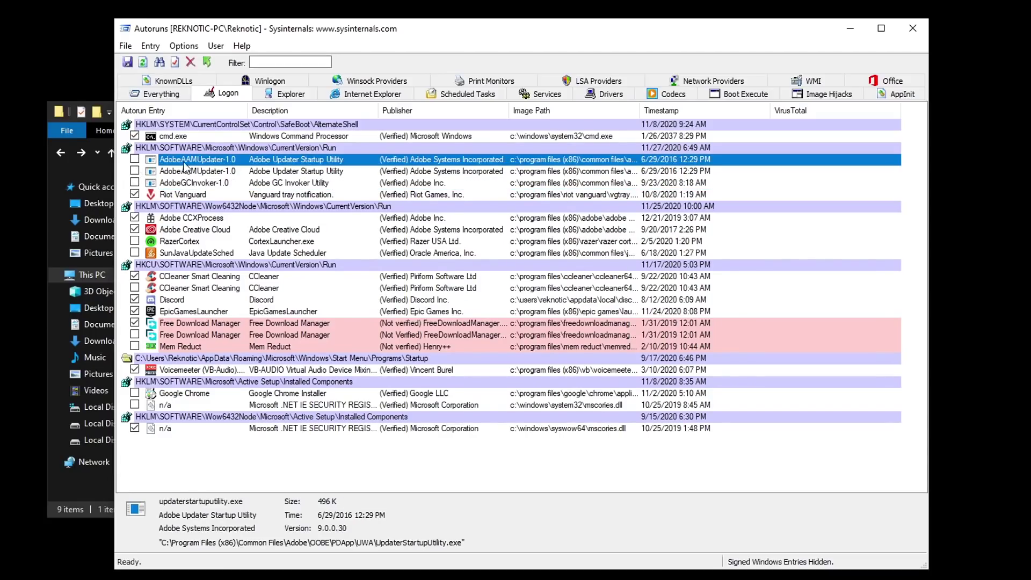
pyautogui.click(135, 230)
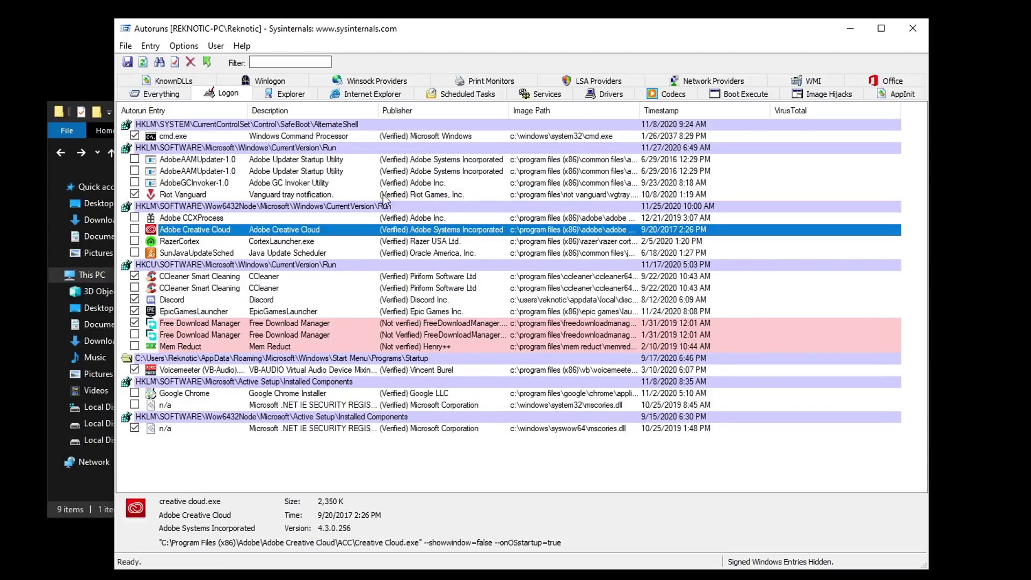
# - Disable the scheduled tasks AdobeAAMUpdater-1.0, AdobeGCInvoker-1.0, ASC_SkipUac and CCleanerSkipUAC, and close Autoruns
pyautogui.click(472, 94)
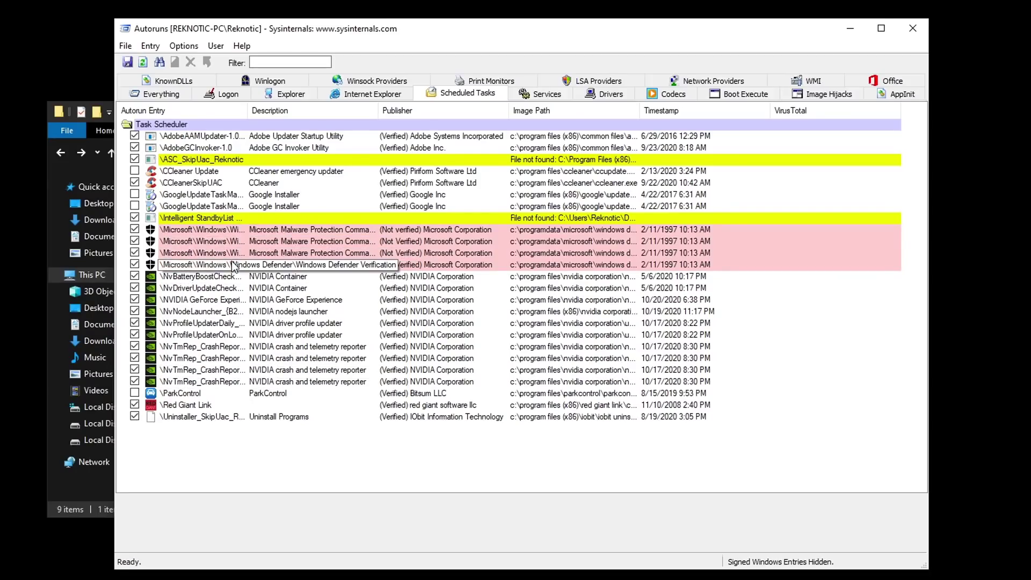
pyautogui.click(134, 159)
pyautogui.click(135, 146)
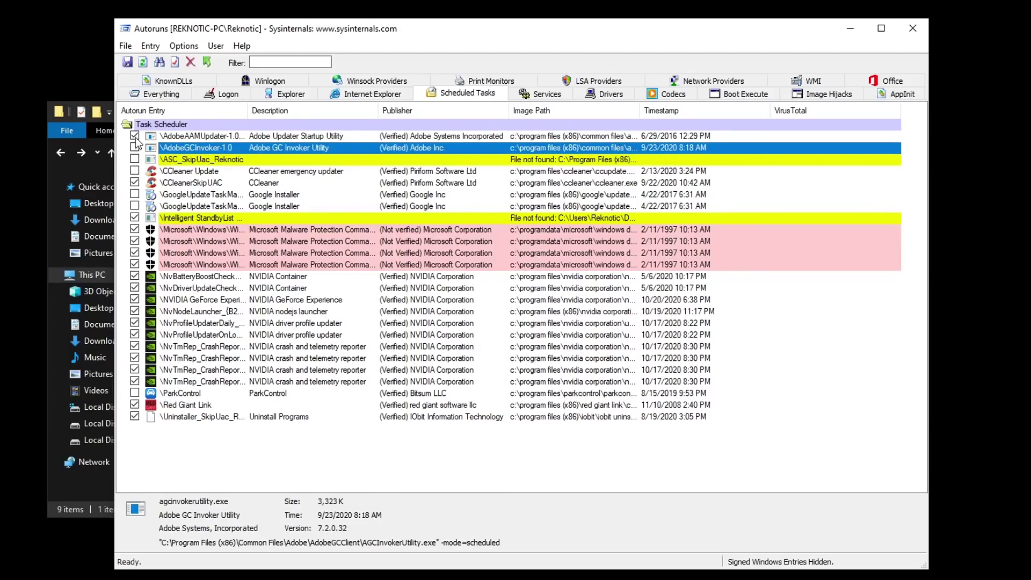
pyautogui.click(134, 136)
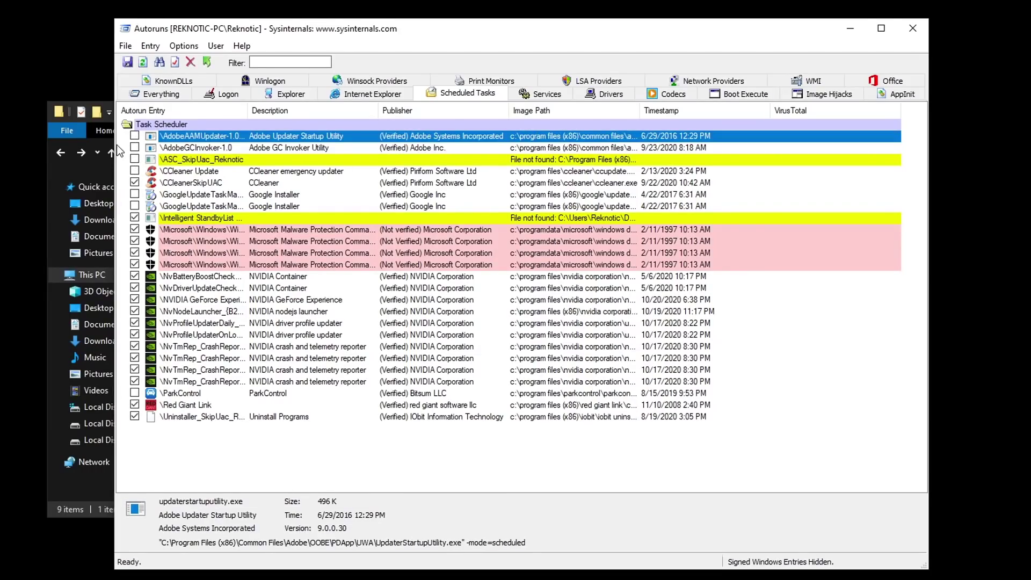
pyautogui.click(134, 183)
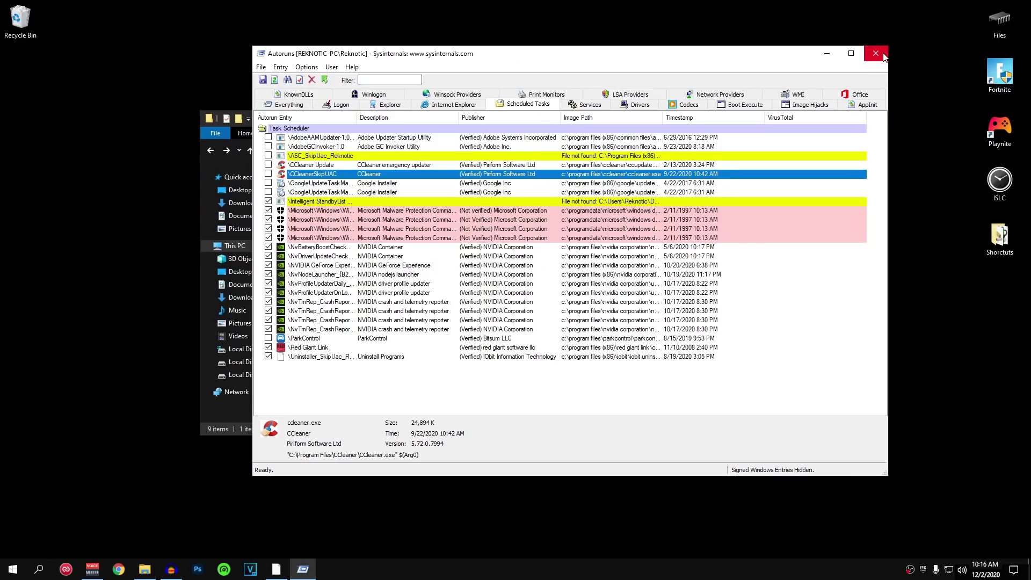
pyautogui.click(916, 30)
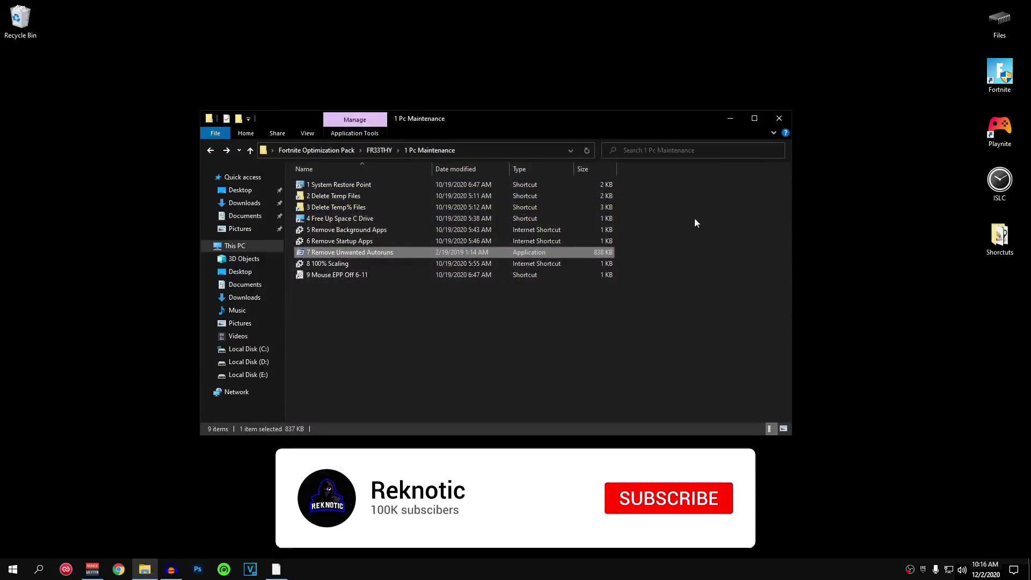
# - Open 8 100% Scaling, set the size of text, apps and other items to 100% (Recommended), and close Settings
pyautogui.click(332, 264)
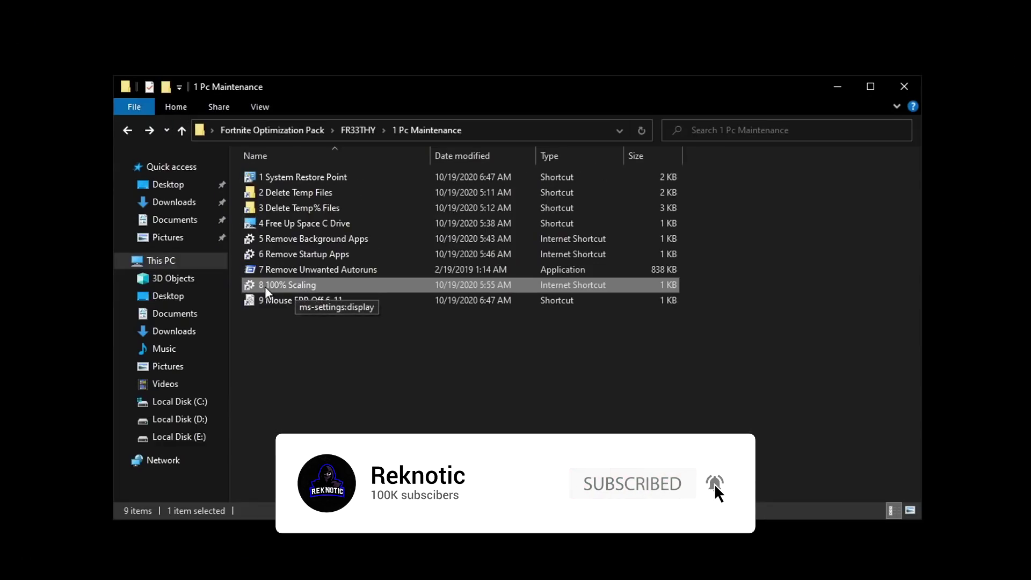
pyautogui.doubleClick(321, 286)
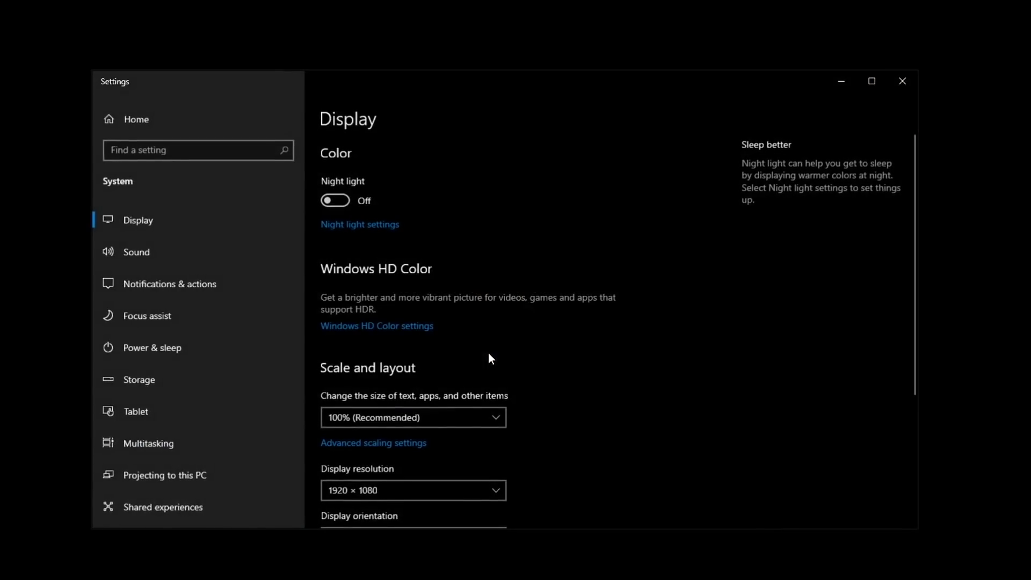
pyautogui.scroll(-1, 587, 415)
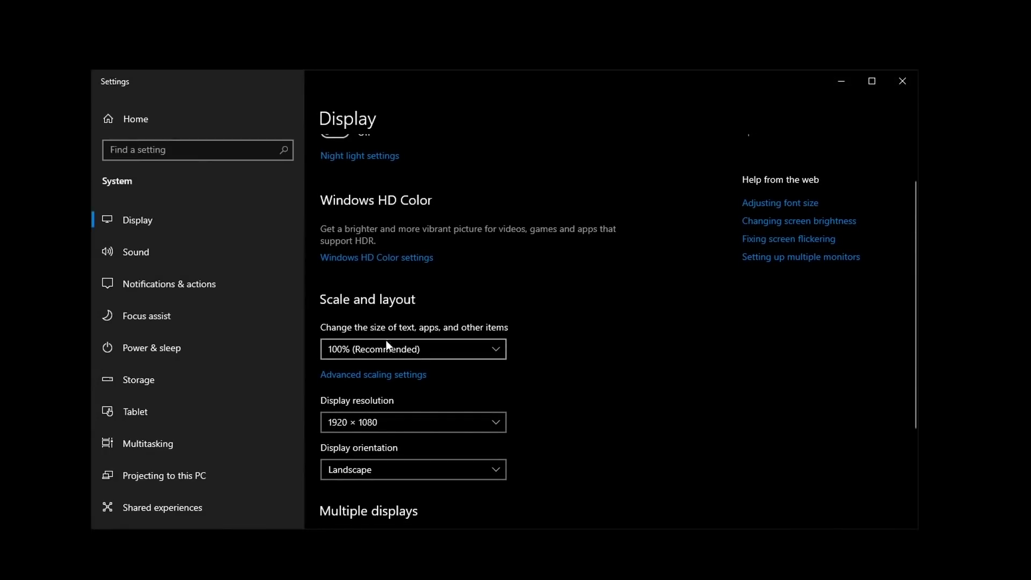
pyautogui.click(455, 349)
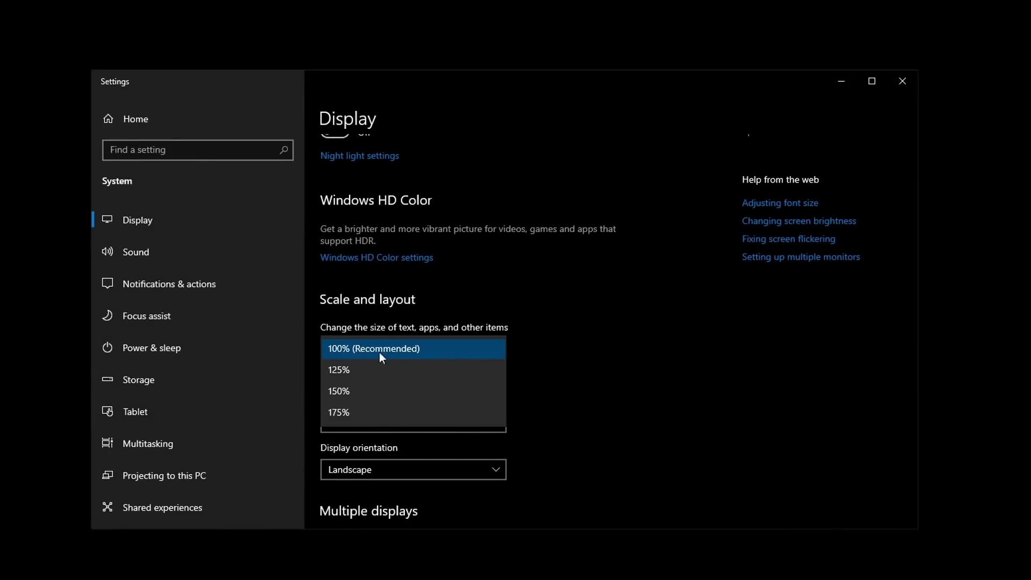
pyautogui.click(420, 350)
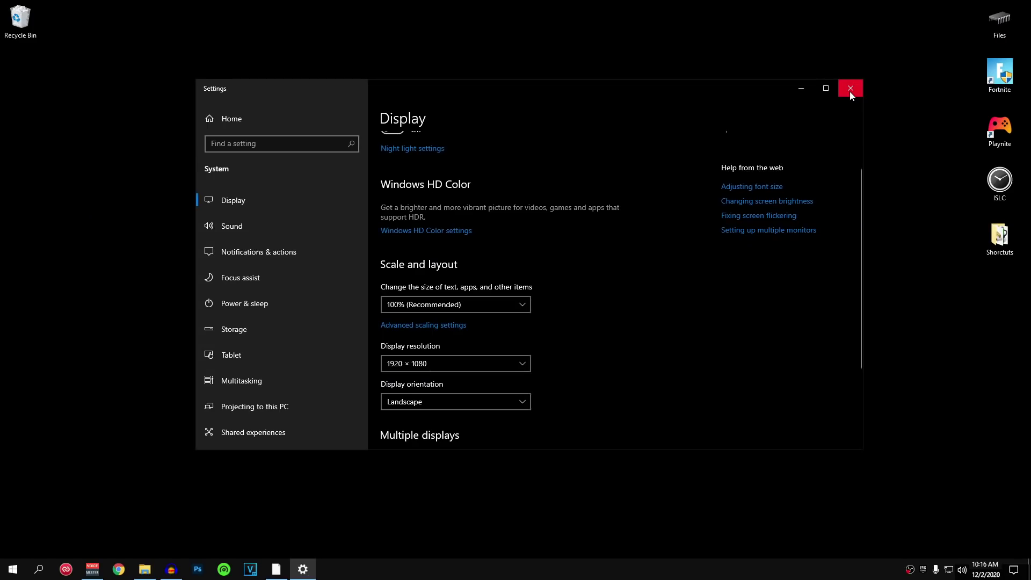
pyautogui.click(850, 89)
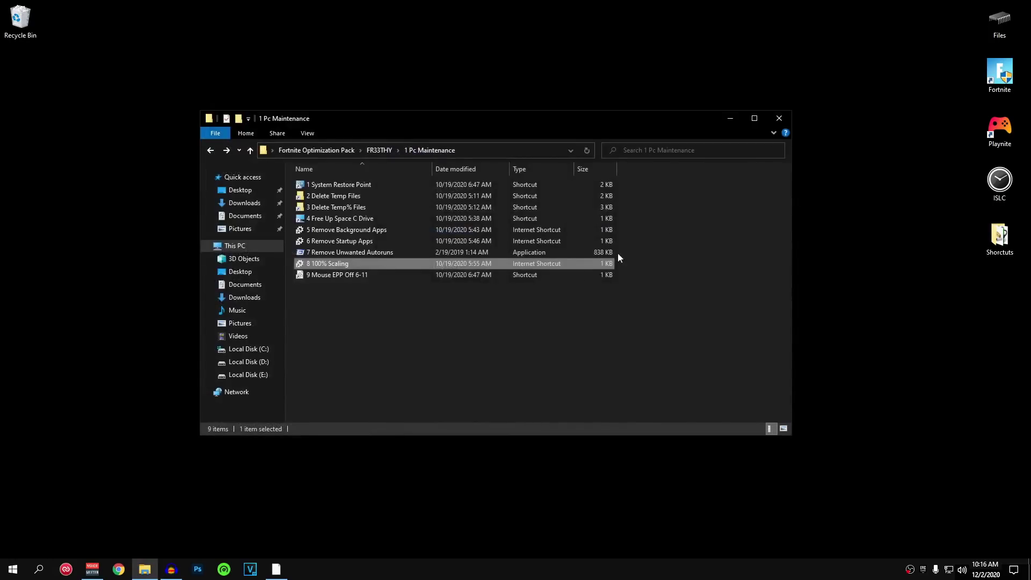
# - Open 9 Mouse EPP Off 6-11, set the pointer speed to the middle notch with Enhance pointer precision off, and apply the mouse settings
pyautogui.click(333, 275)
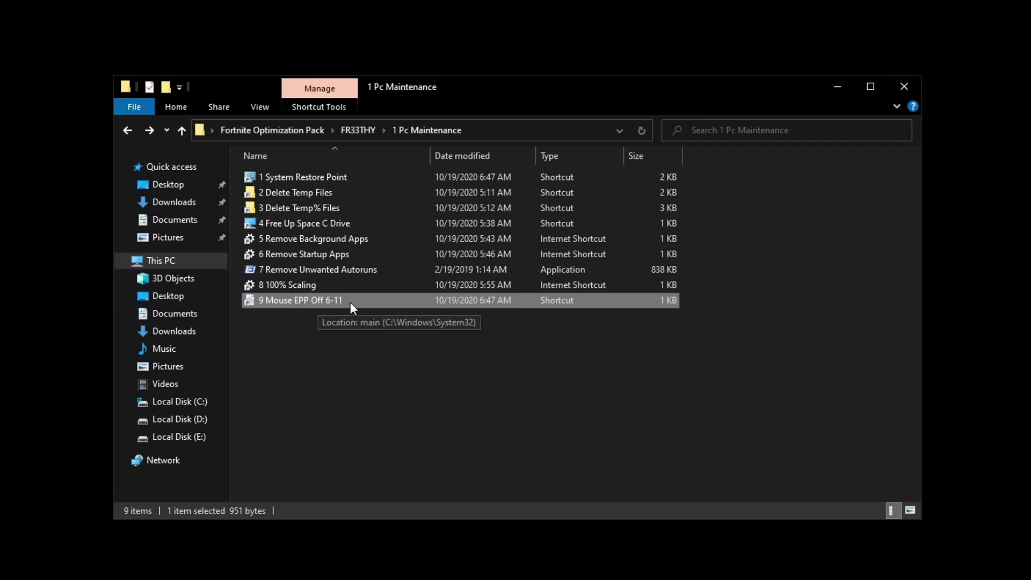
pyautogui.doubleClick(350, 302)
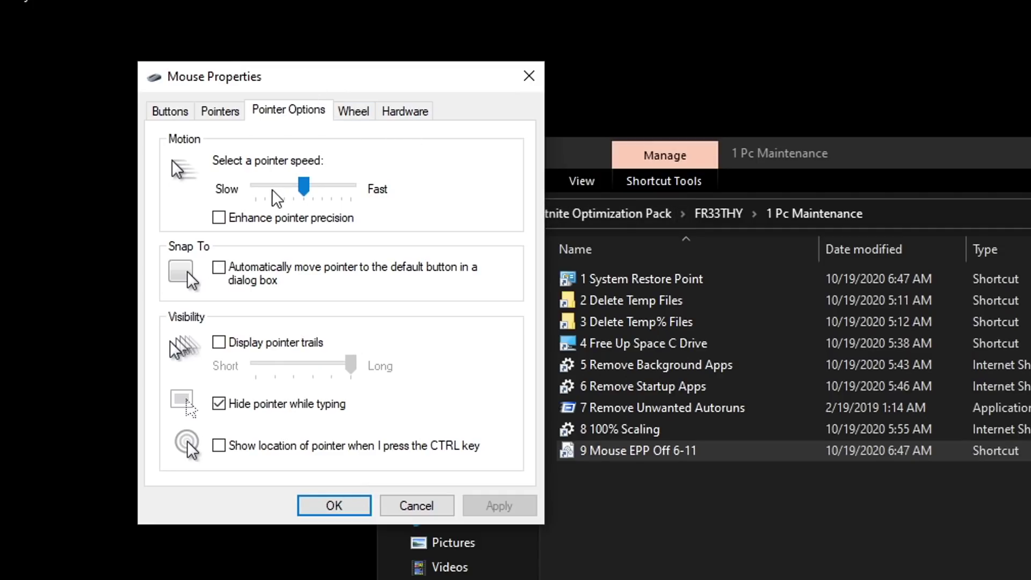
pyautogui.click(303, 185)
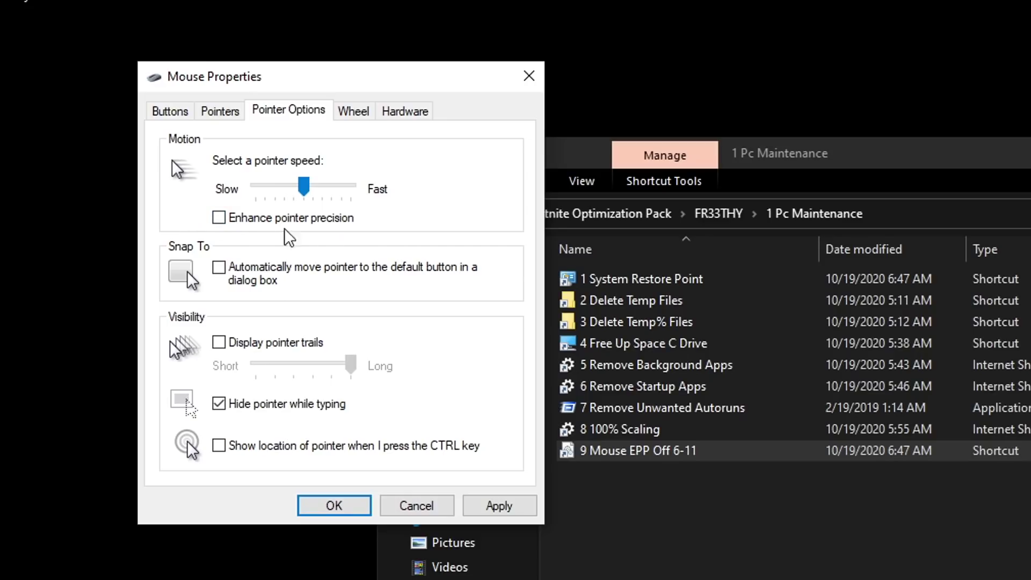
pyautogui.click(509, 505)
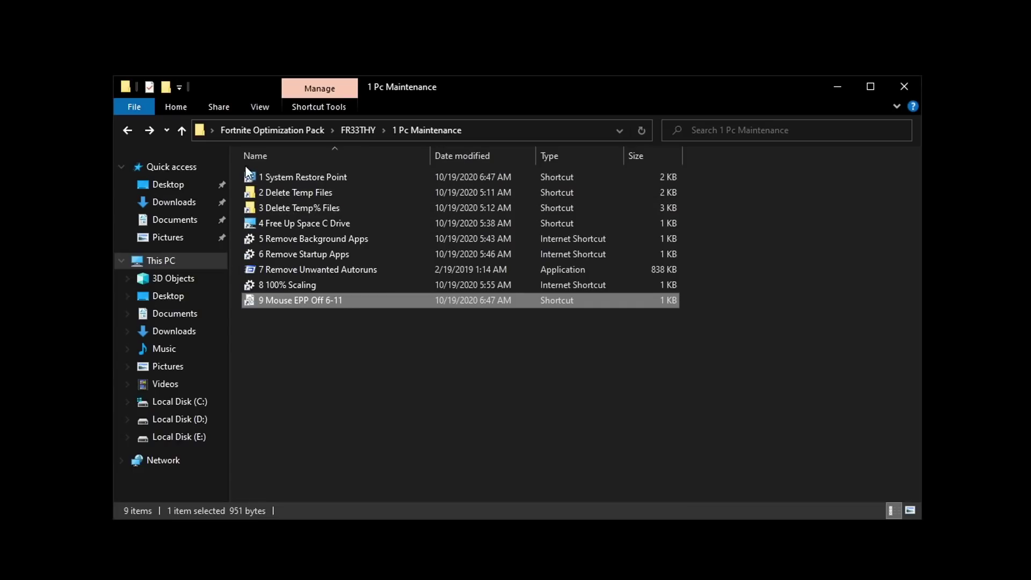
# - Return to the FR33THY folder, enter 2 Graphics Drivers, and open the 1 Display Driver Uninstaller download page
pyautogui.click(212, 146)
pyautogui.click(295, 194)
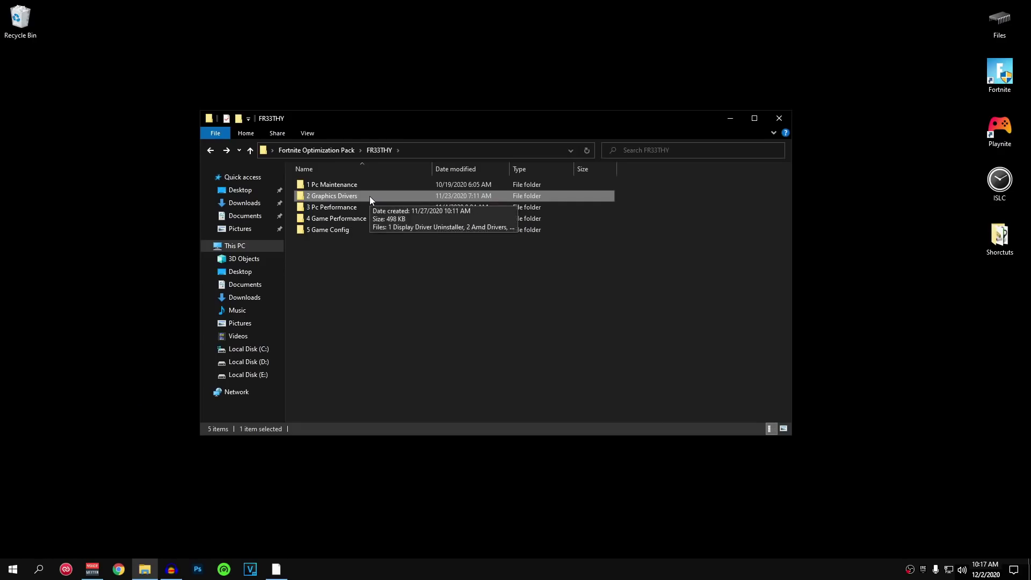
pyautogui.doubleClick(345, 193)
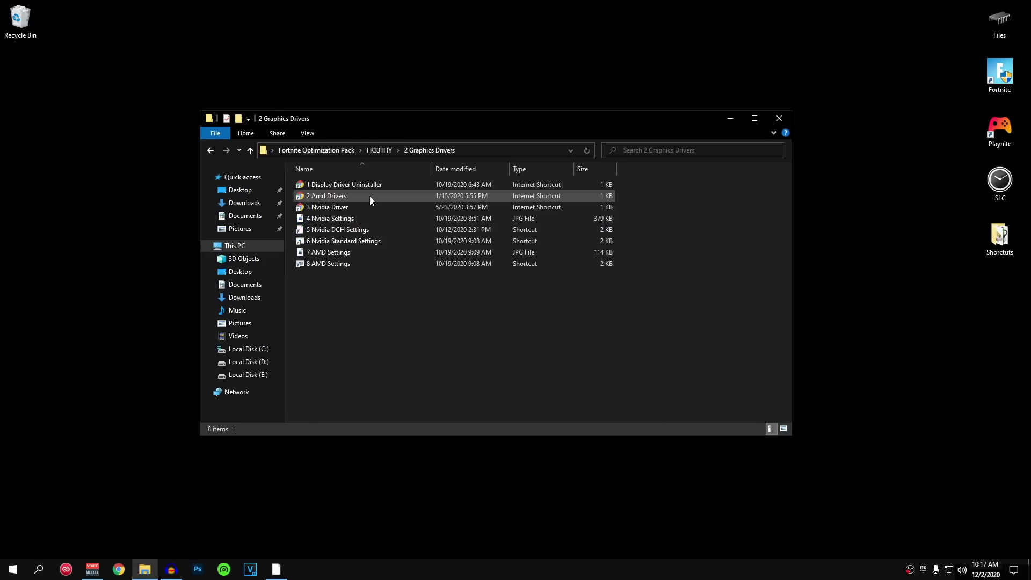
pyautogui.click(358, 189)
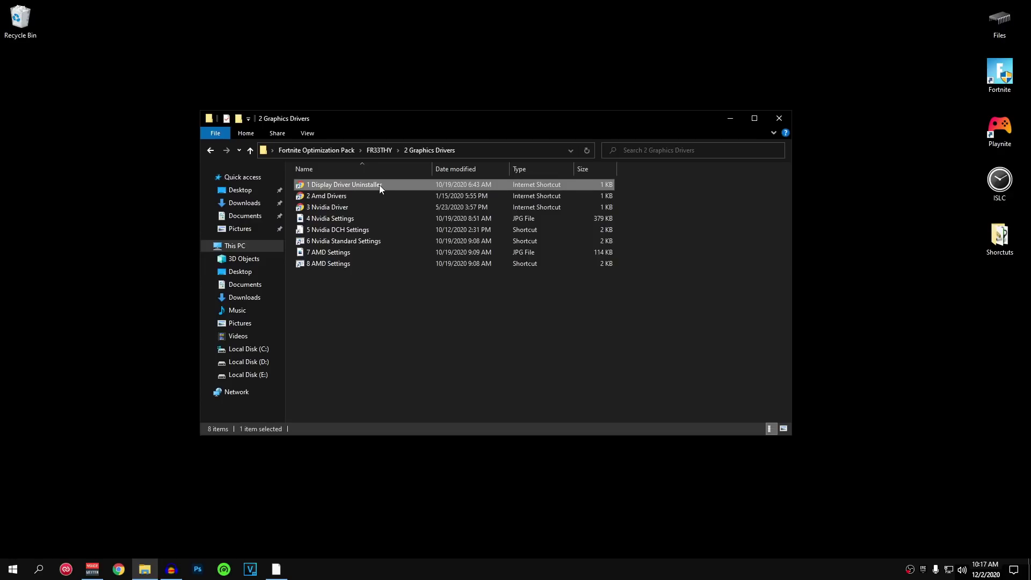
pyautogui.doubleClick(394, 186)
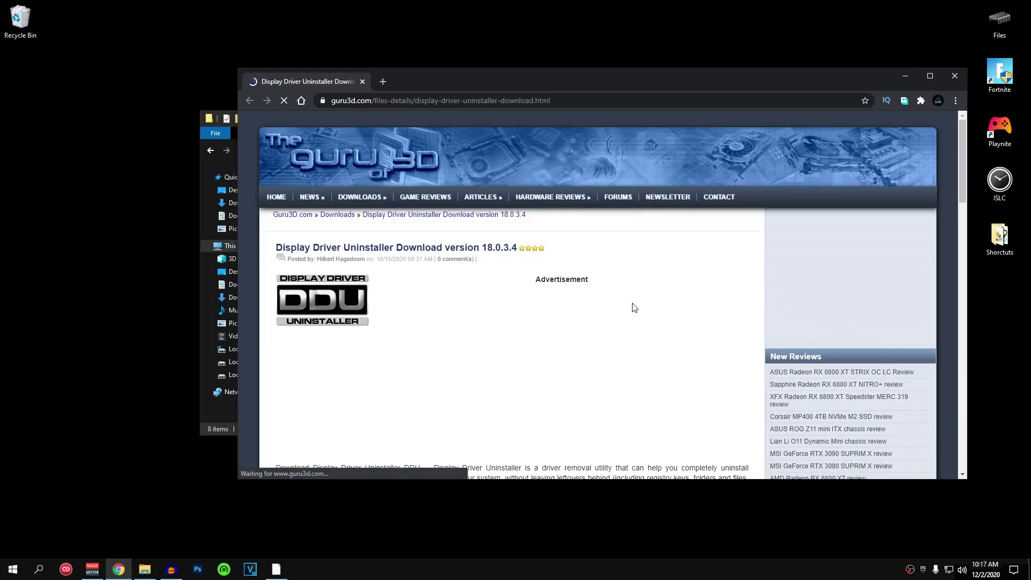
# - Review the recommended usage notes on the Display Driver Uninstaller download page, then close the page
pyautogui.scroll(-1, 510, 300)
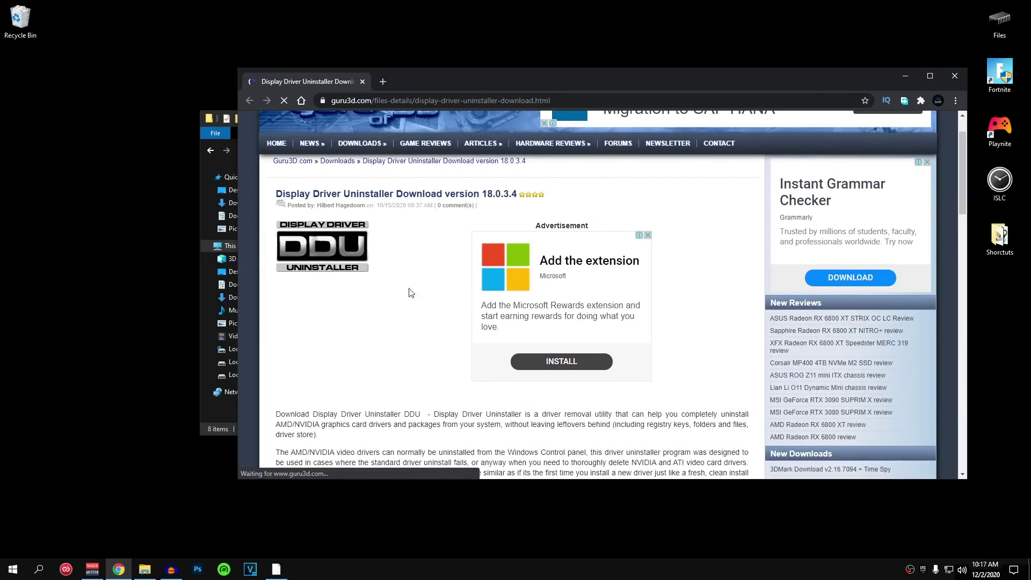
pyautogui.scroll(-4, 462, 317)
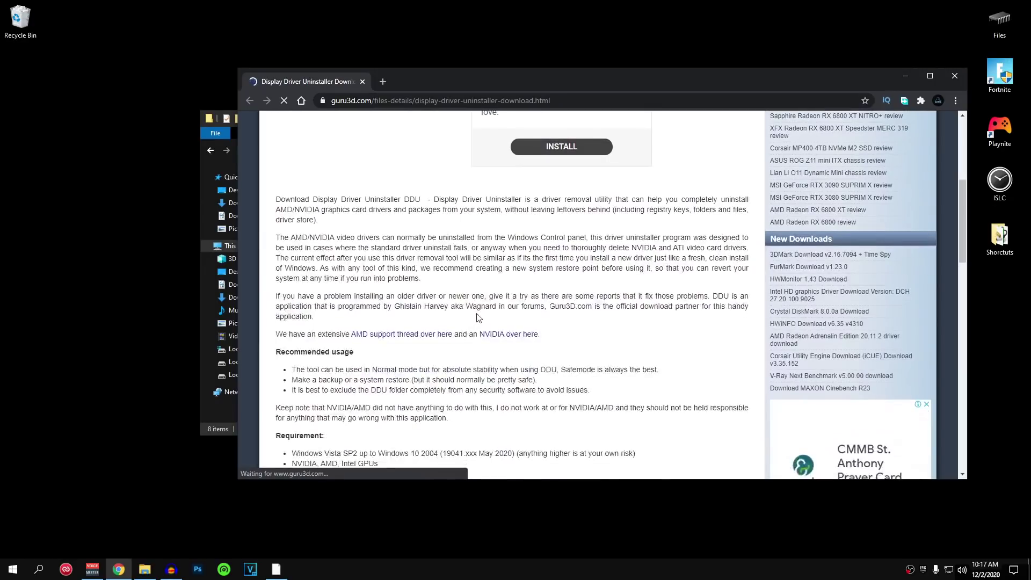
pyautogui.scroll(-3, 479, 317)
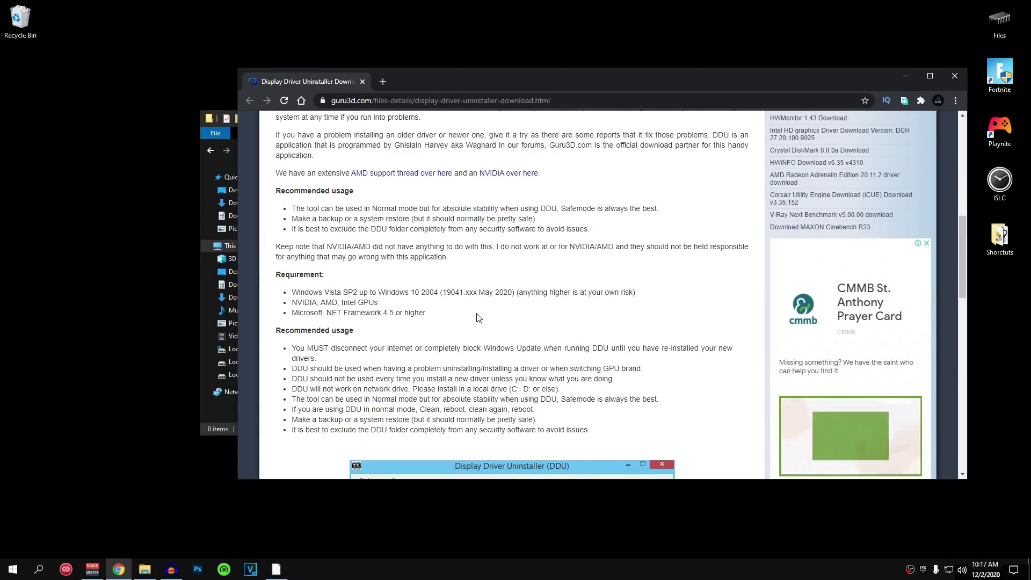
pyautogui.scroll(-1, 479, 318)
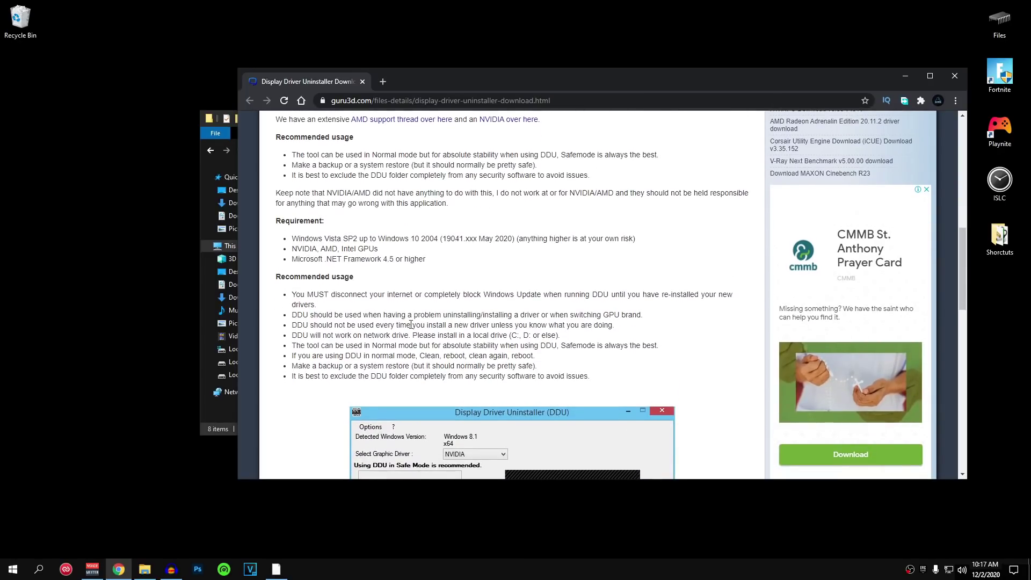
pyautogui.scroll(-1, 411, 324)
pyautogui.moveTo(294, 241); pyautogui.dragTo(609, 324)
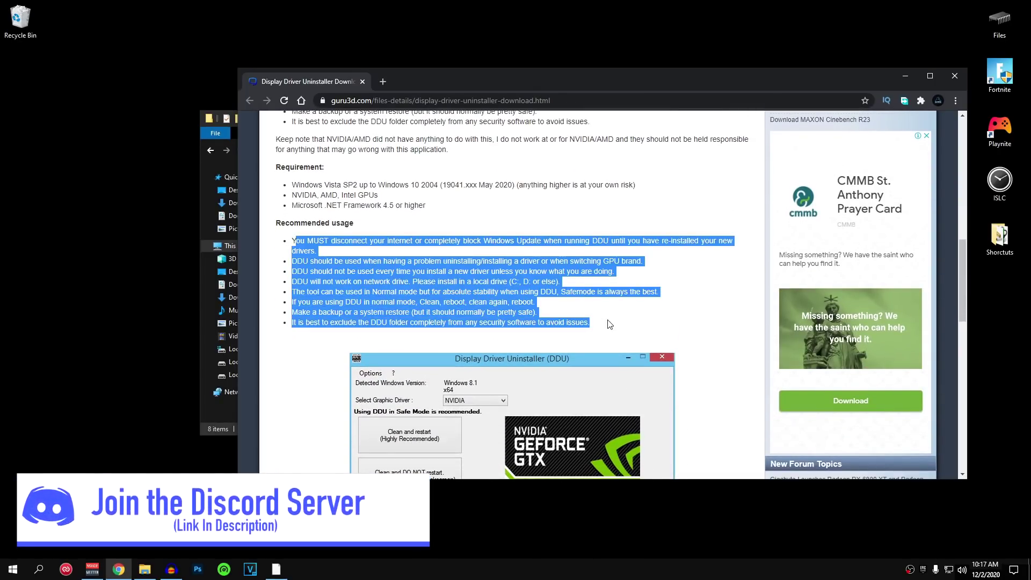
pyautogui.click(362, 82)
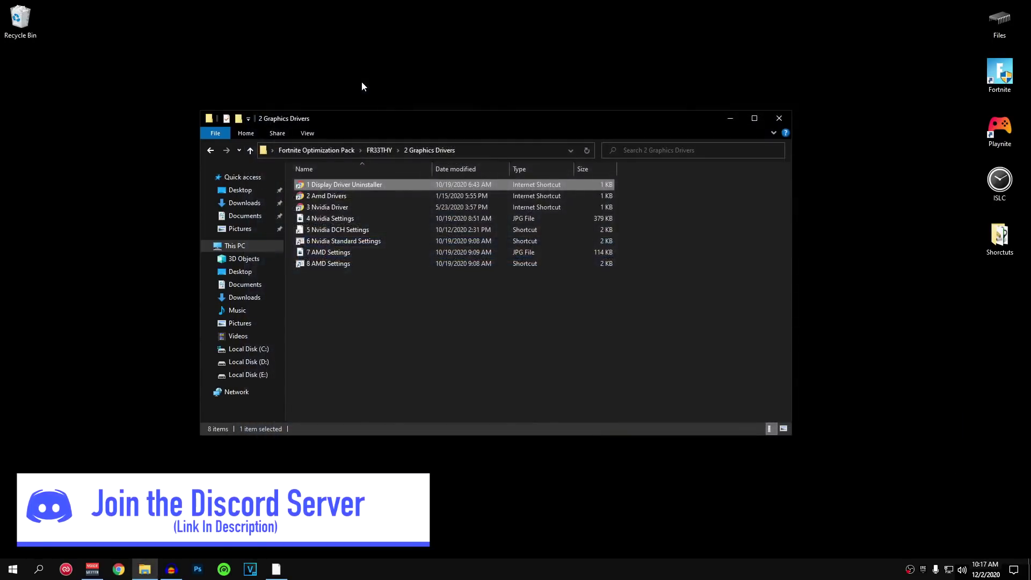
# - Open 2 Amd Drivers, look up the Windows 10 64-bit drivers for the AMD Radeon RX 5600M in the 5000M Series, and close the browser
pyautogui.doubleClick(334, 195)
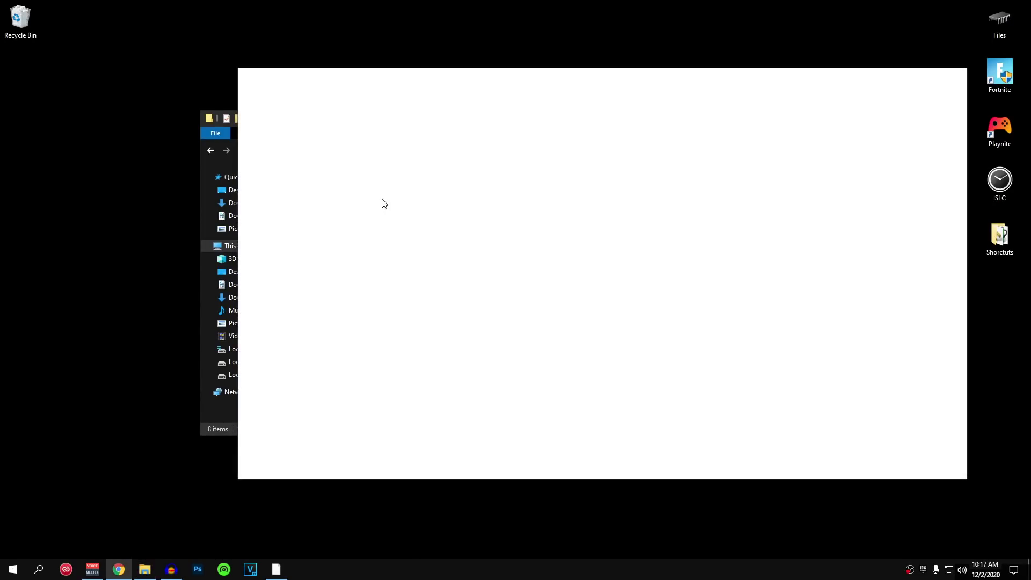
pyautogui.moveTo(406, 156)
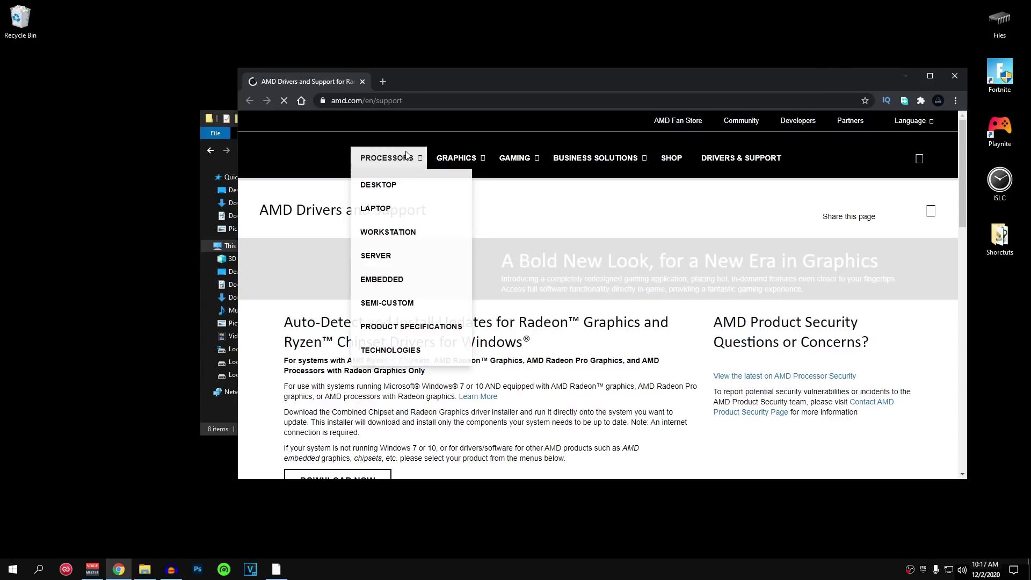
pyautogui.scroll(-3, 514, 323)
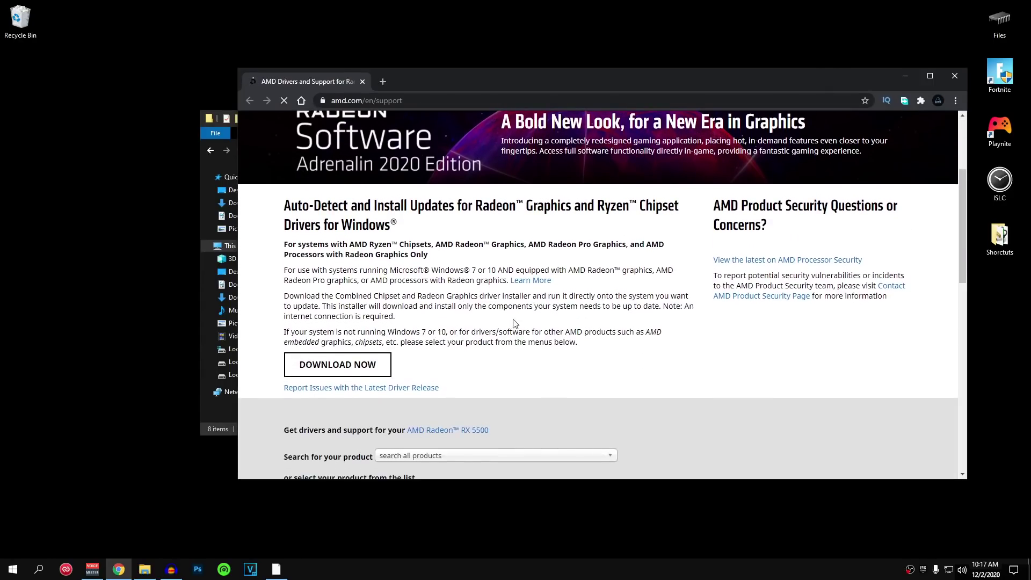
pyautogui.scroll(-3, 465, 330)
pyautogui.scroll(-2, 448, 324)
pyautogui.click(445, 348)
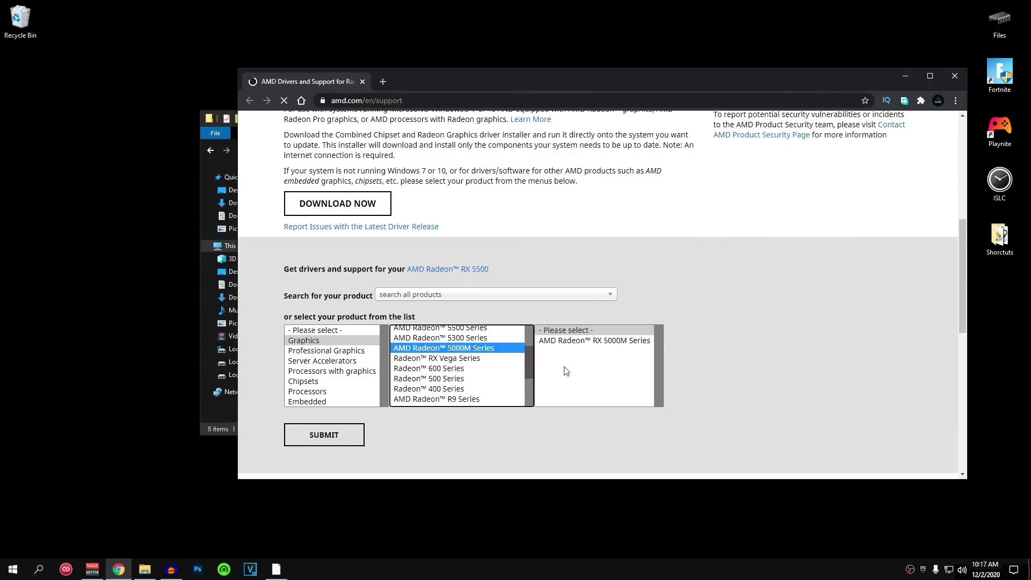
pyautogui.click(617, 342)
pyautogui.click(740, 350)
pyautogui.click(360, 436)
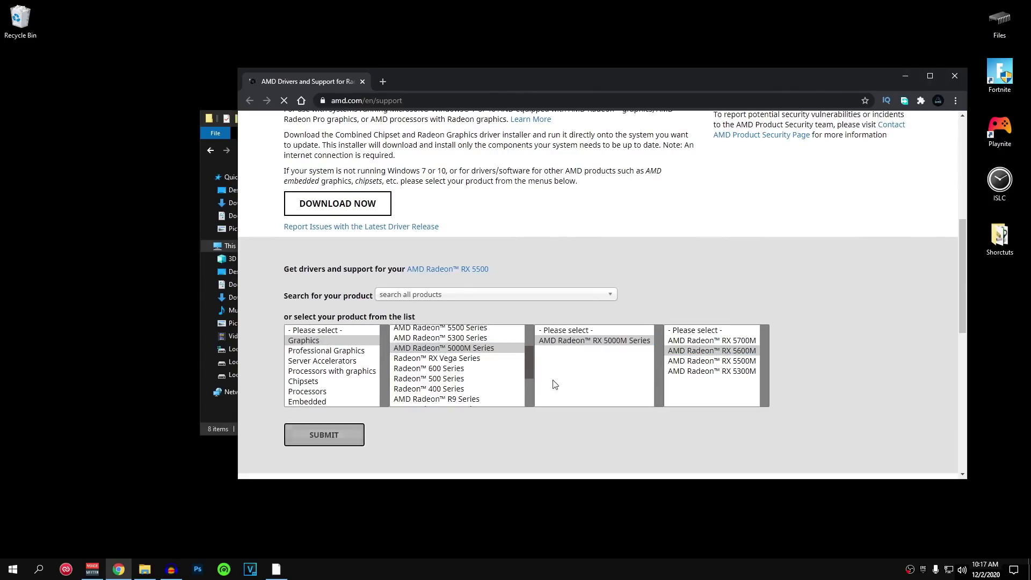
pyautogui.click(378, 314)
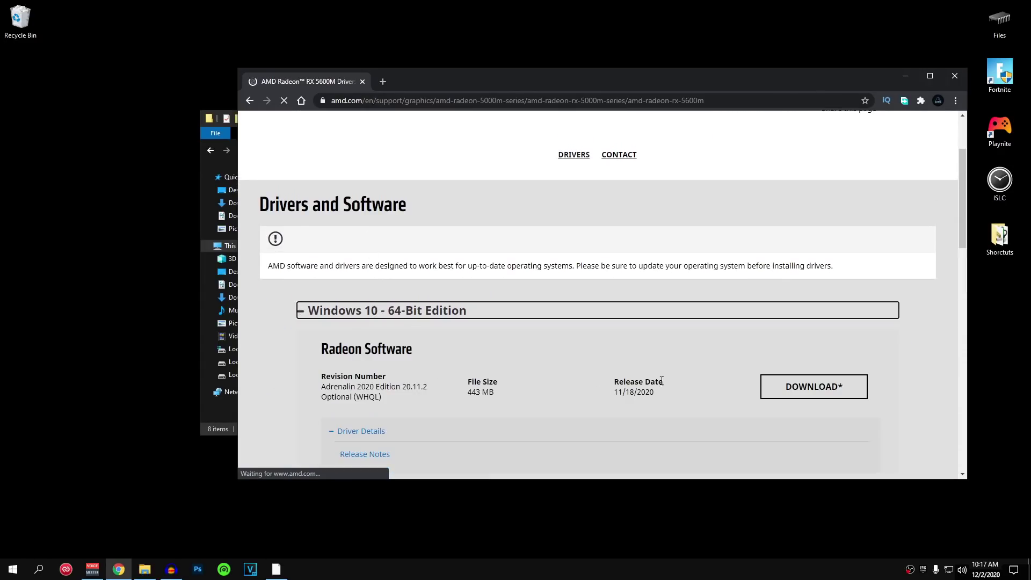
pyautogui.click(954, 76)
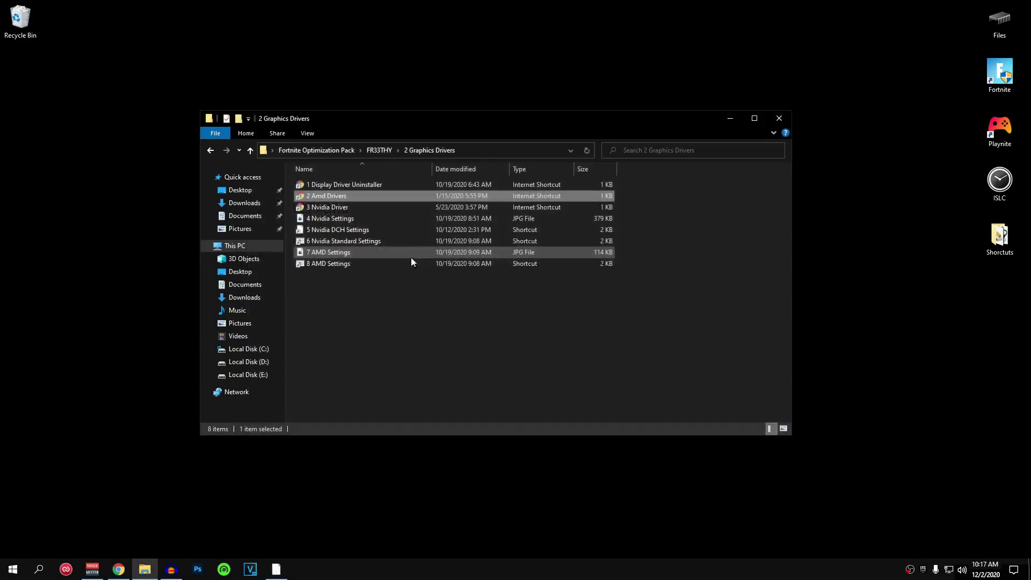
# - Open the 3 Nvidia Driver page, review its advanced driver search options, and close the browser
pyautogui.click(318, 207)
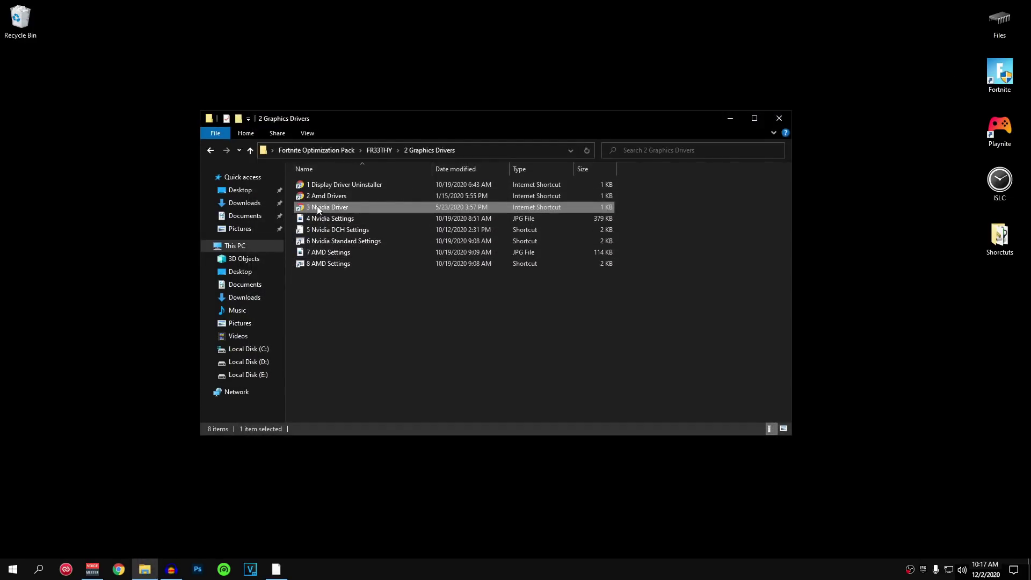
pyautogui.doubleClick(362, 210)
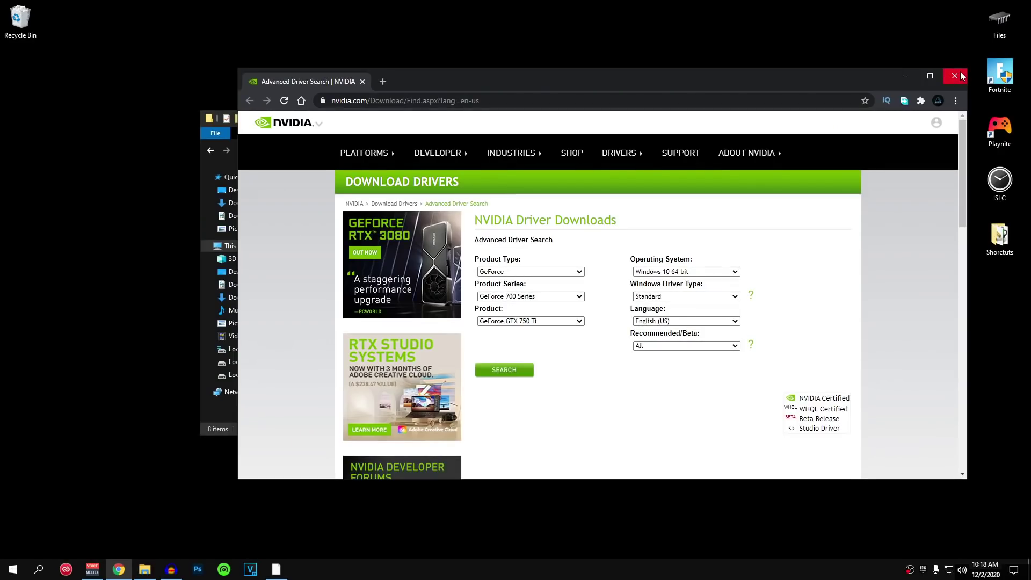
pyautogui.click(955, 76)
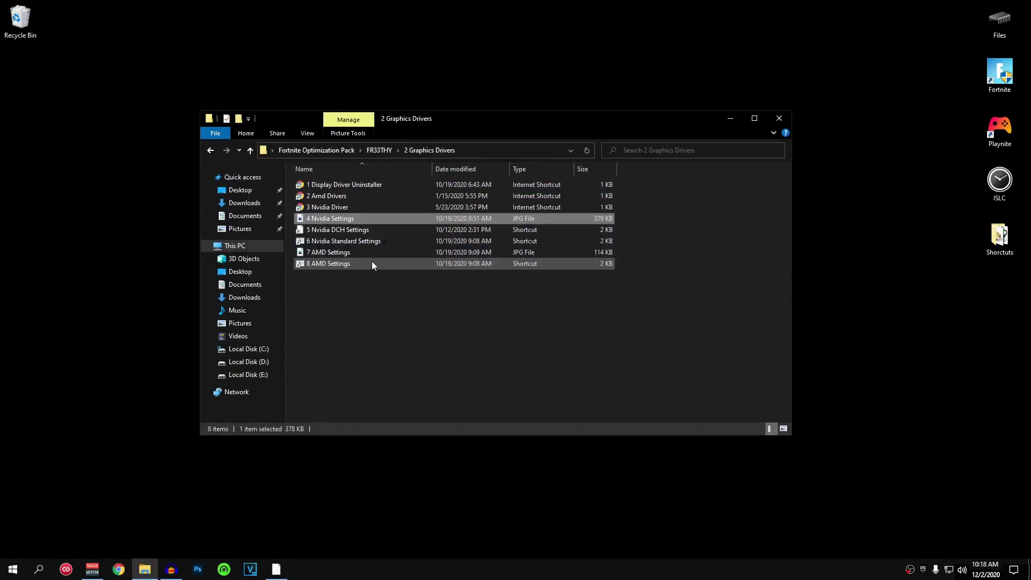
# - Examine the recommended driver settings in the 4 Nvidia Settings and 7 AMD Settings images, closing each image
pyautogui.doubleClick(369, 217)
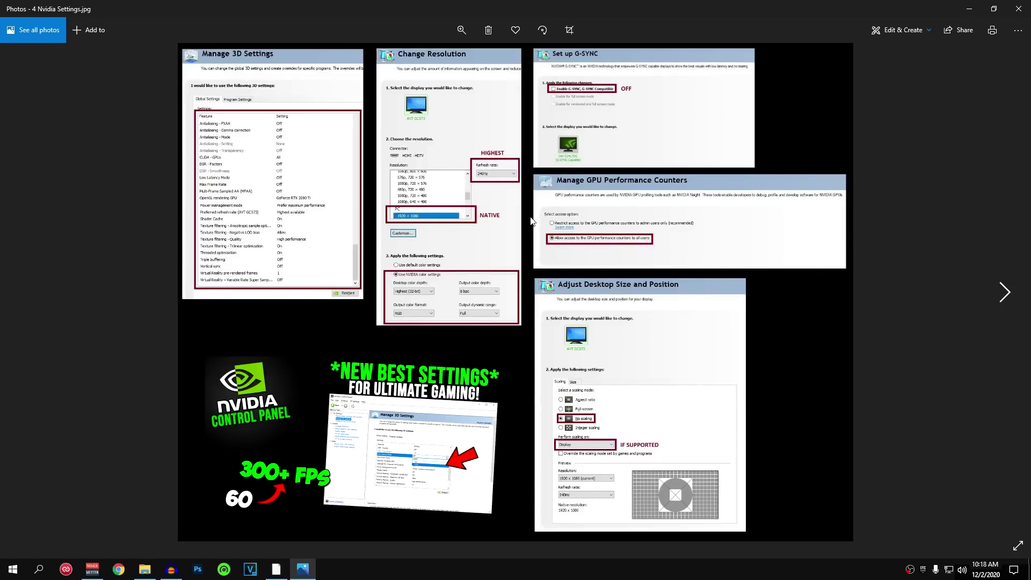
pyautogui.click(1019, 9)
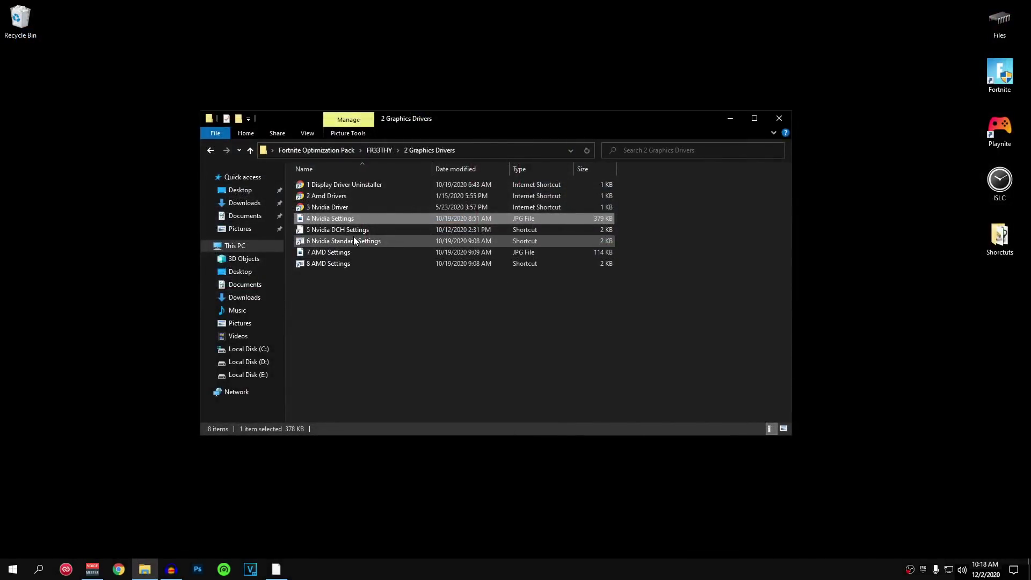
pyautogui.doubleClick(334, 254)
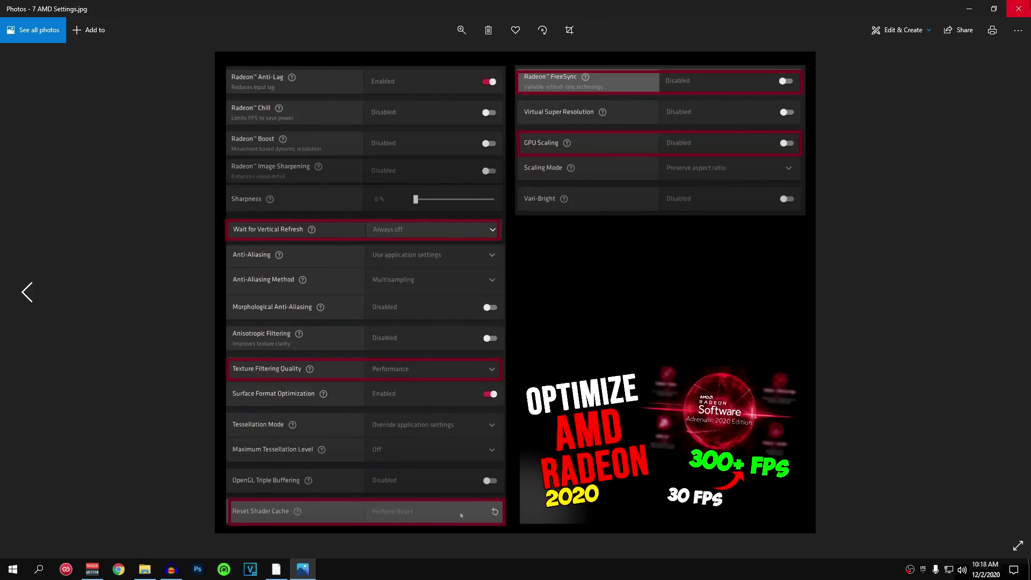
pyautogui.click(1019, 8)
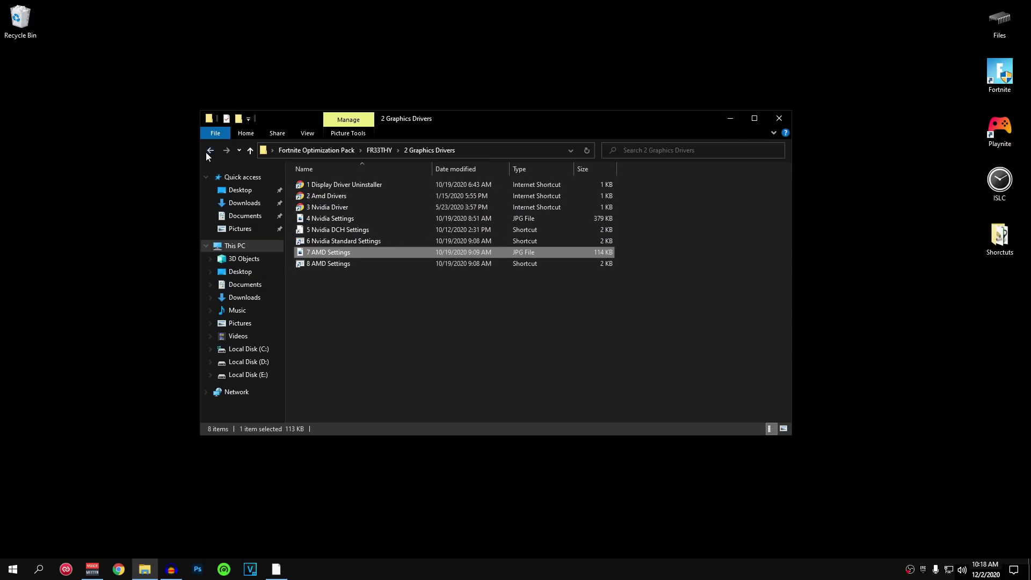
# - Return to the FR33THY folder, enter 3 Pc Performance, and copy the _Intelligent Standby List Cleaner folder to the desktop
pyautogui.click(210, 150)
pyautogui.click(357, 207)
pyautogui.doubleClick(328, 207)
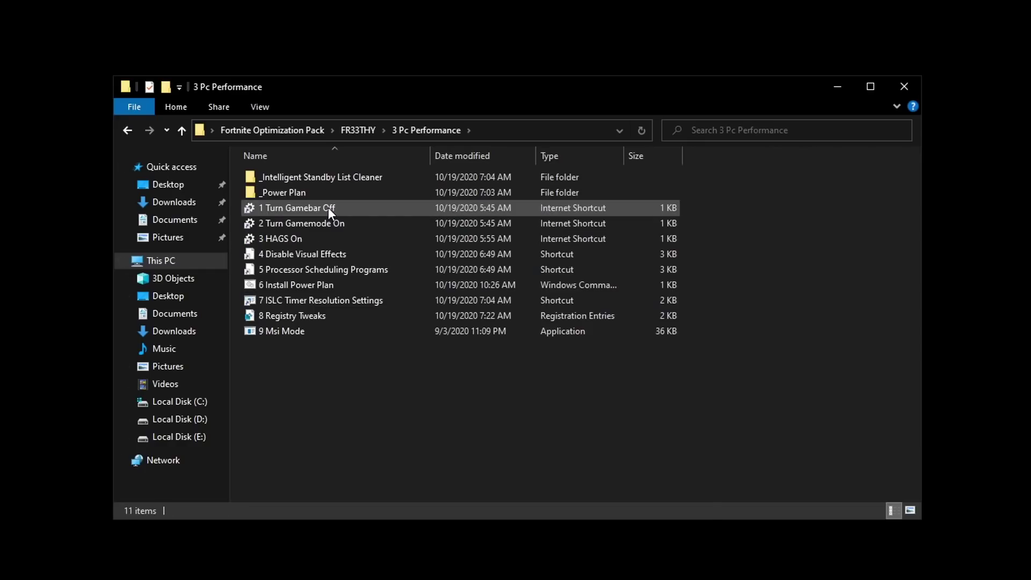
pyautogui.click(318, 175)
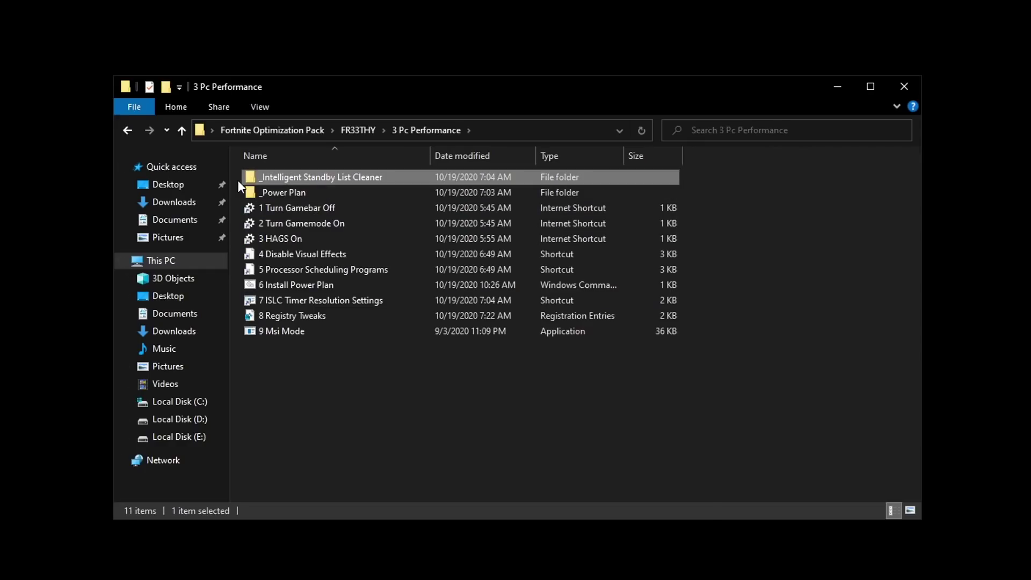
pyautogui.rightClick(344, 179)
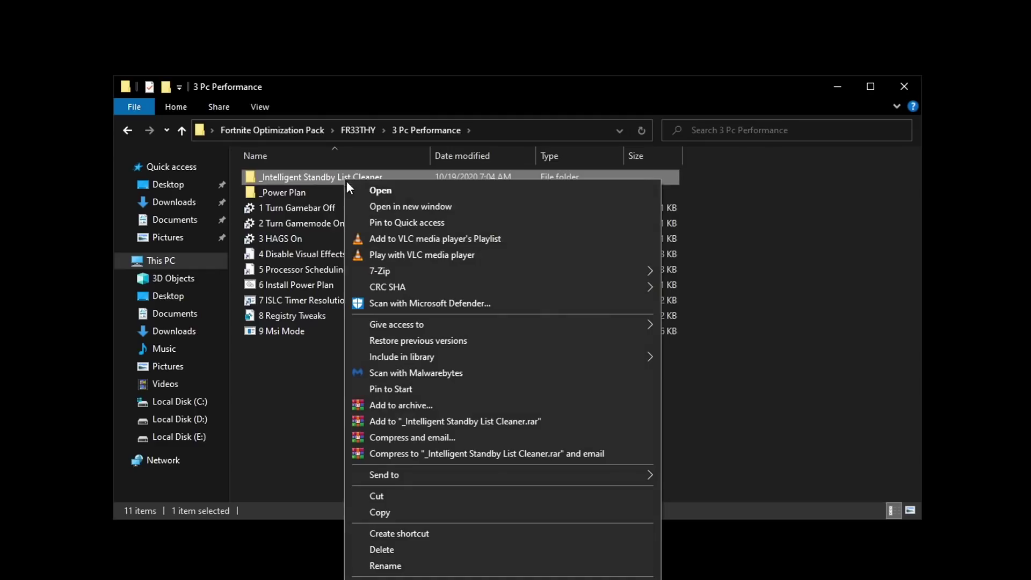
pyautogui.click(393, 511)
pyautogui.rightClick(72, 206)
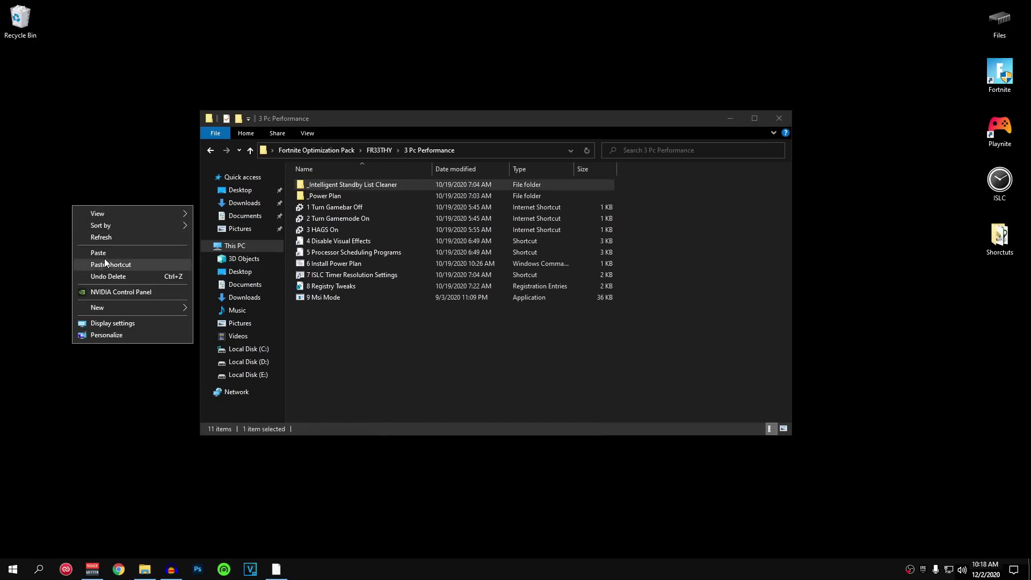
pyautogui.click(109, 253)
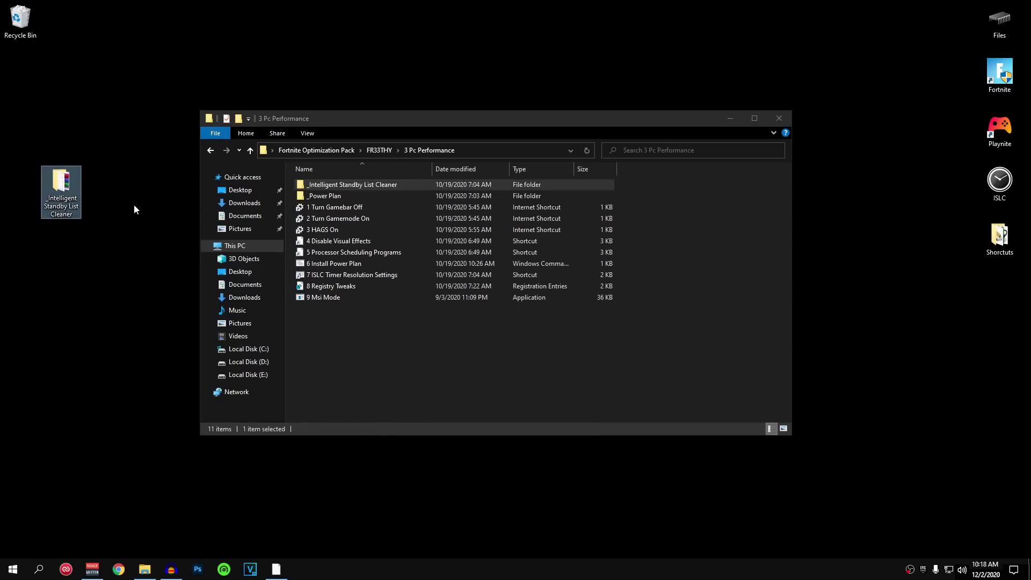
# - Set Xbox Game Bar to Off through 1 Turn Gamebar Off, and check that Game Mode is on through 2 Turn Gamemode On
pyautogui.click(346, 206)
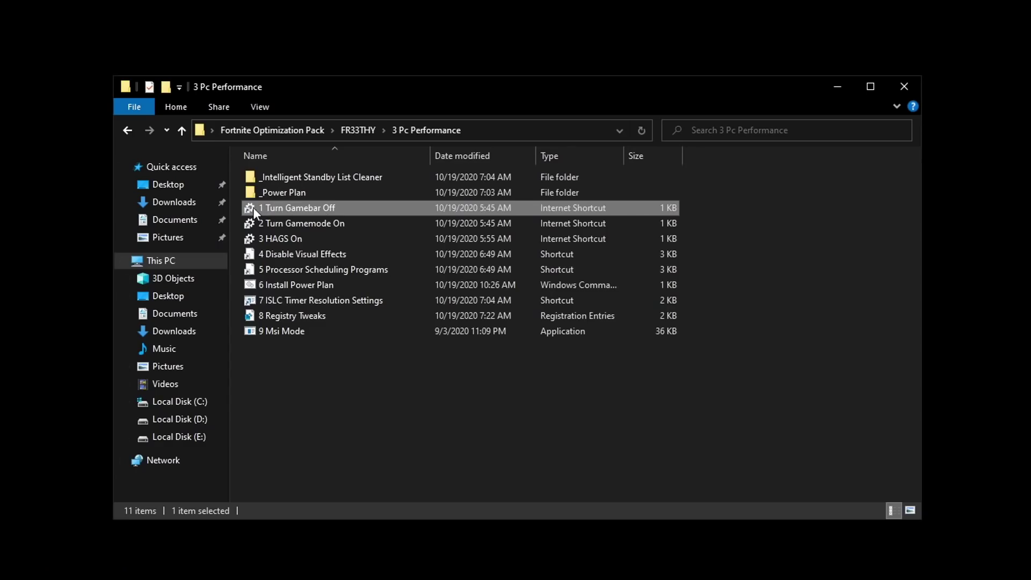
pyautogui.doubleClick(338, 208)
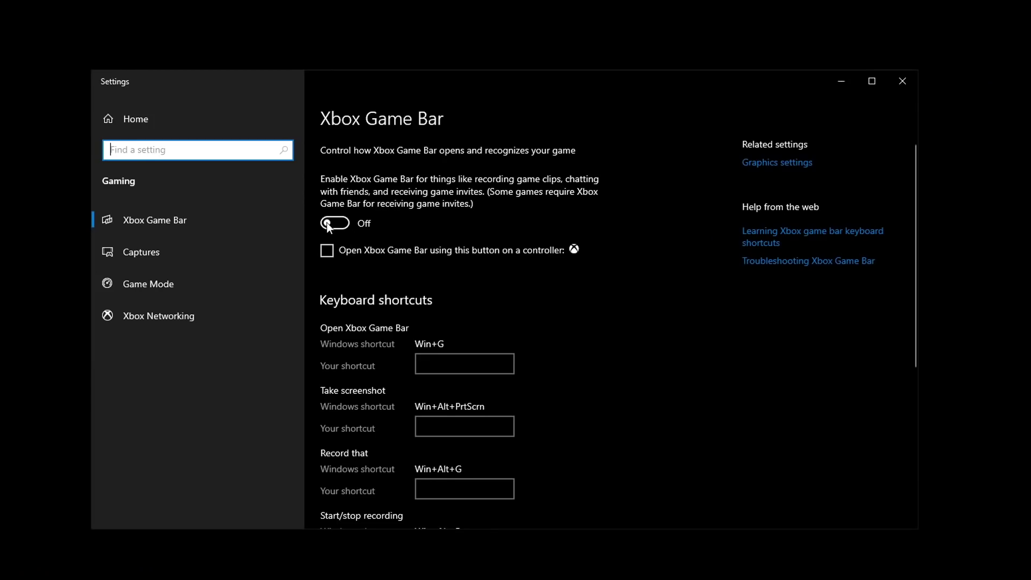
pyautogui.click(331, 225)
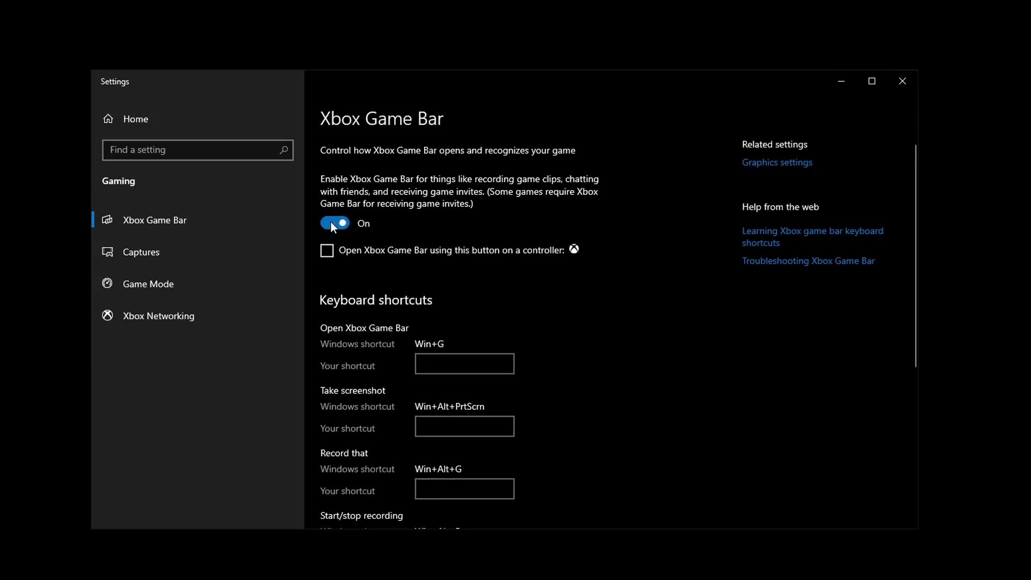
pyautogui.click(334, 224)
pyautogui.click(912, 85)
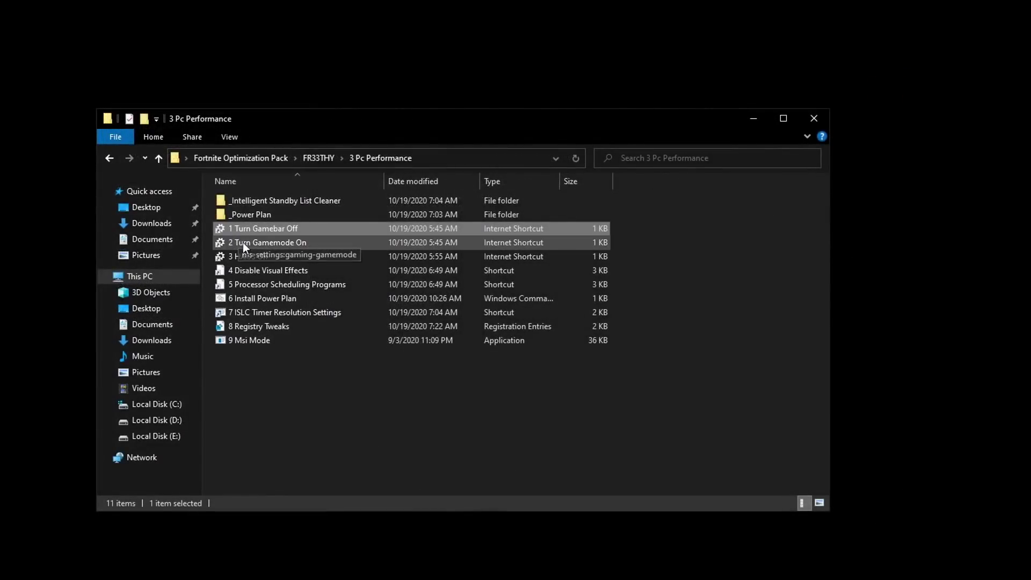
pyautogui.doubleClick(296, 243)
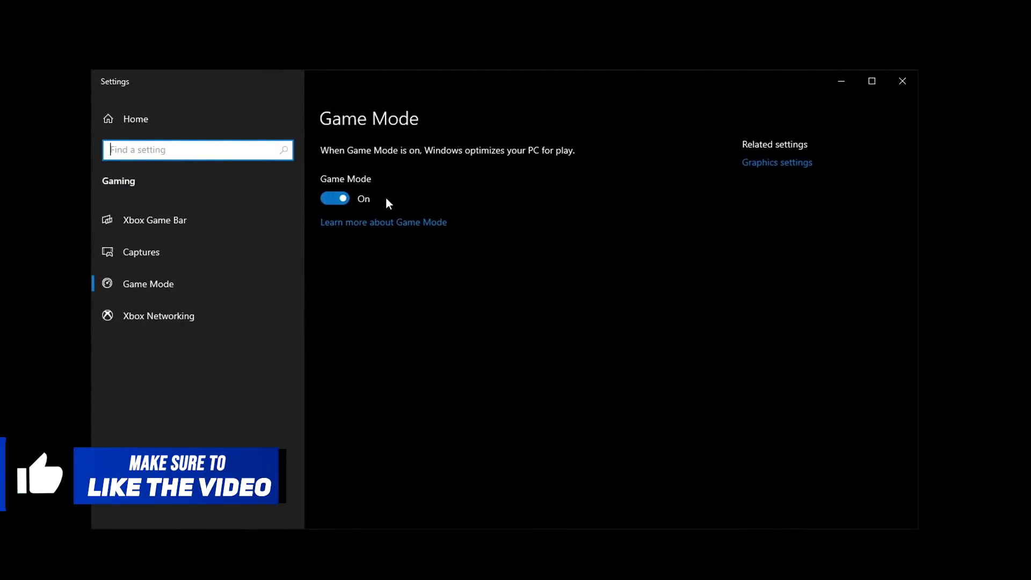
pyautogui.click(901, 82)
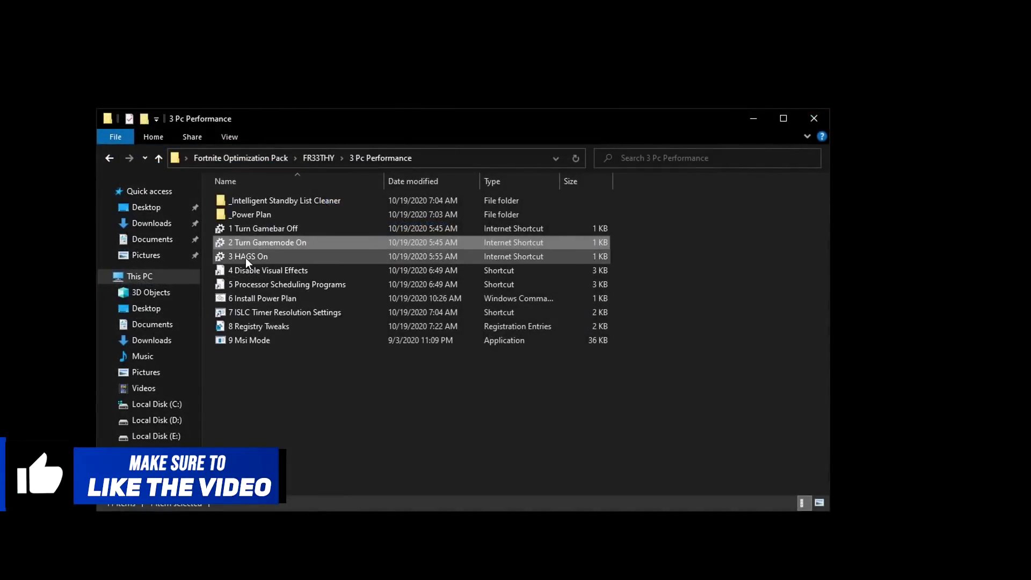
# - Open the Graphics settings page of the display settings through the 3 HAGS On shortcut
pyautogui.doubleClick(260, 256)
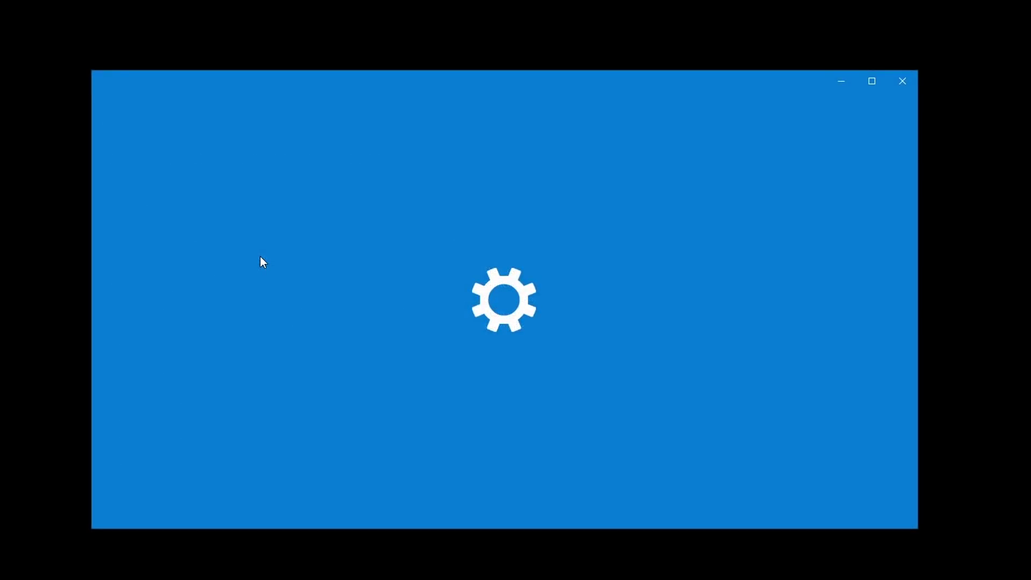
pyautogui.scroll(-5, 485, 308)
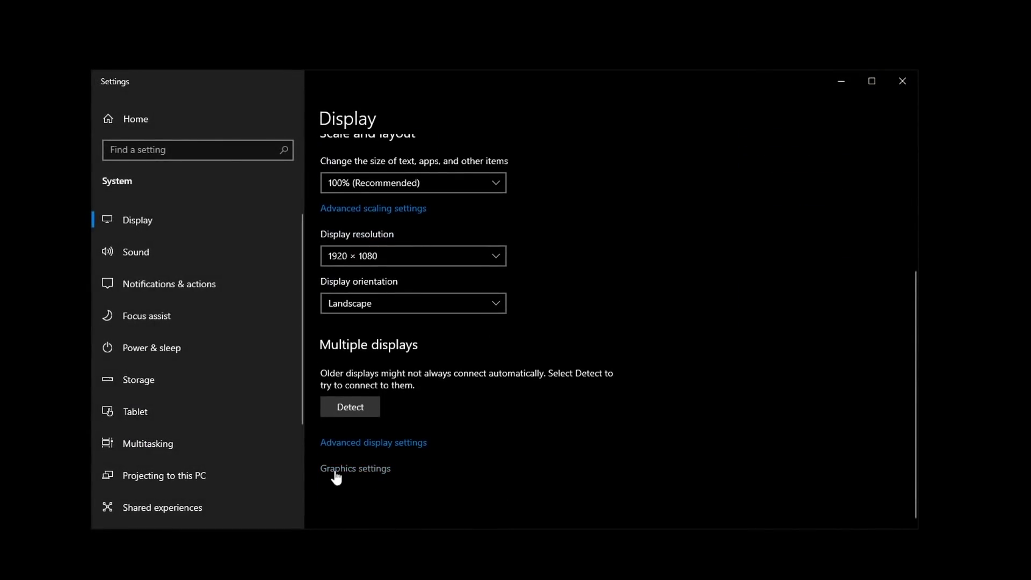
pyautogui.click(378, 476)
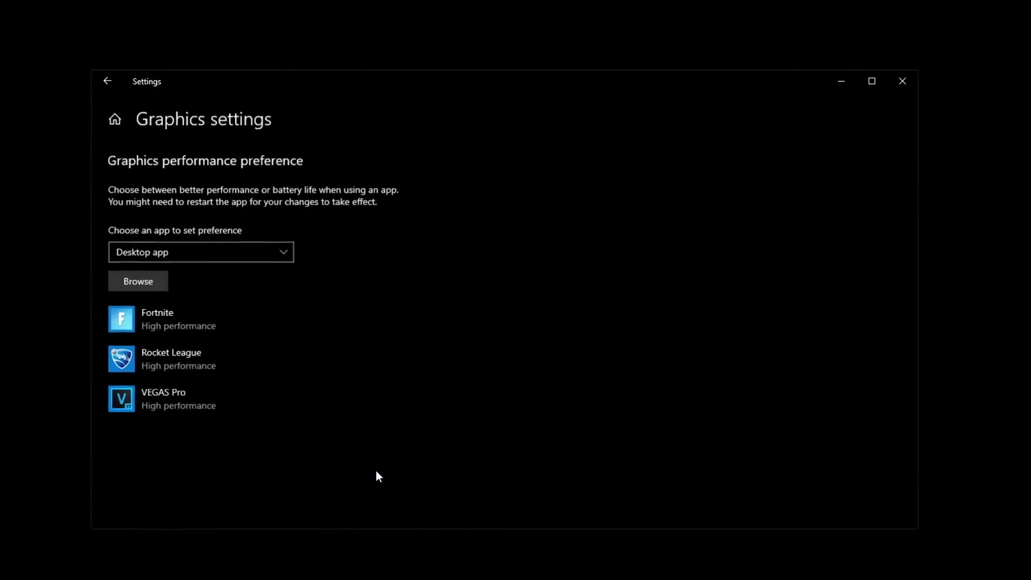
# - Try to add FortniteClient-Win64-Shipping from Program Files\Epic Games\Fortnite\FortniteGame\Binaries\Win64 on drive C as a desktop app for graphics preference
pyautogui.click(148, 284)
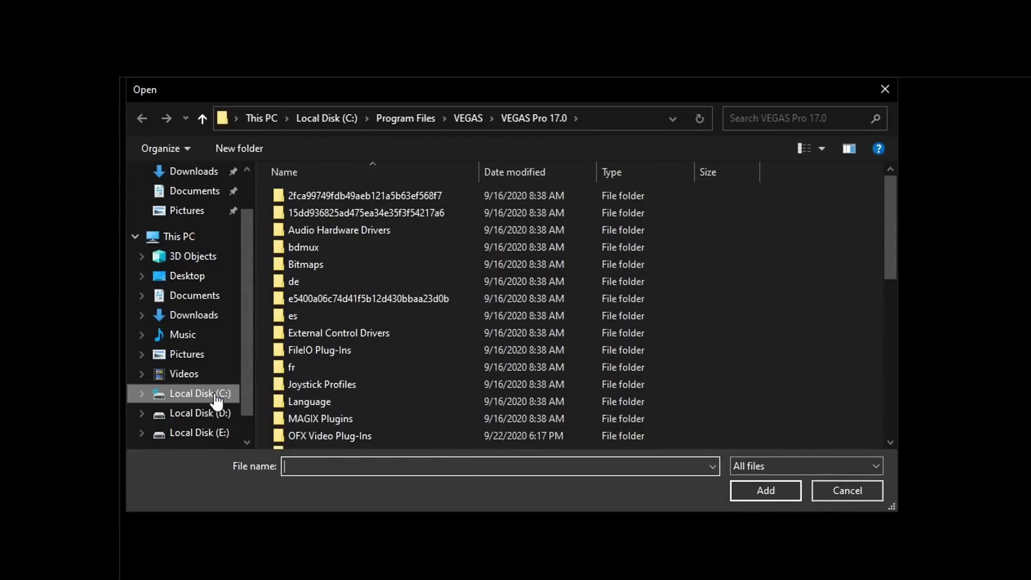
pyautogui.click(215, 397)
pyautogui.doubleClick(343, 233)
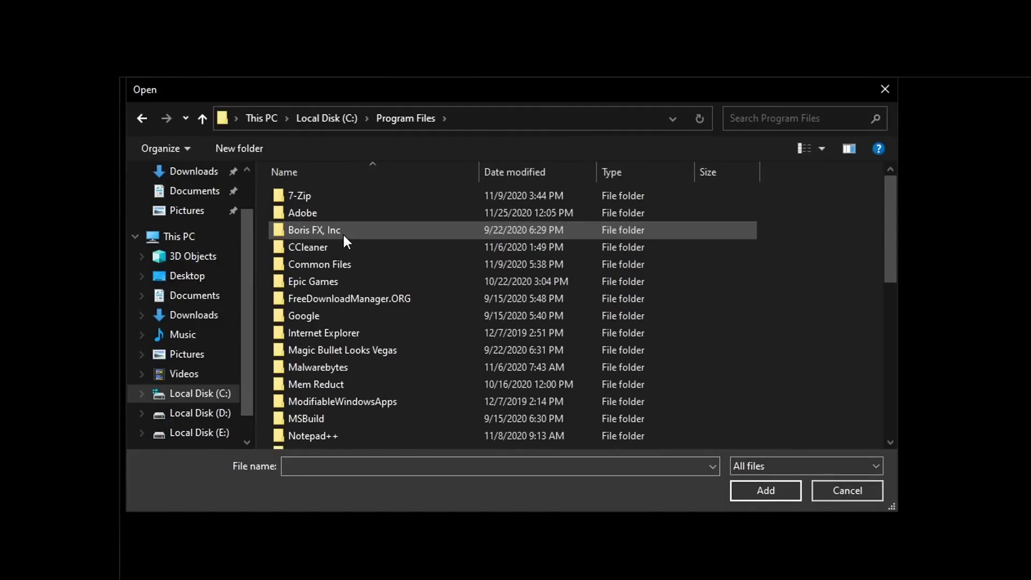
pyautogui.doubleClick(317, 281)
pyautogui.doubleClick(335, 196)
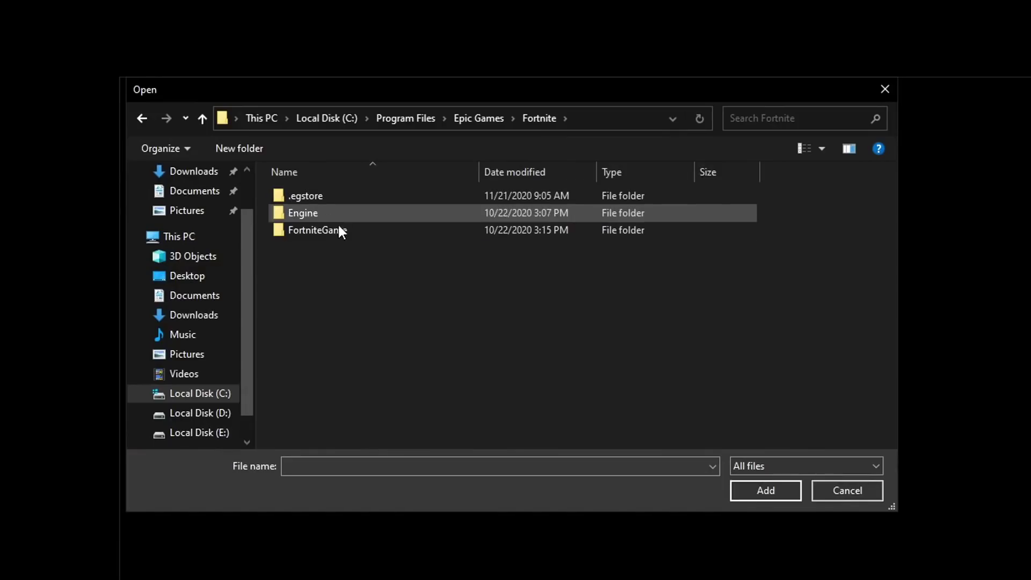
pyautogui.doubleClick(339, 229)
pyautogui.doubleClick(351, 196)
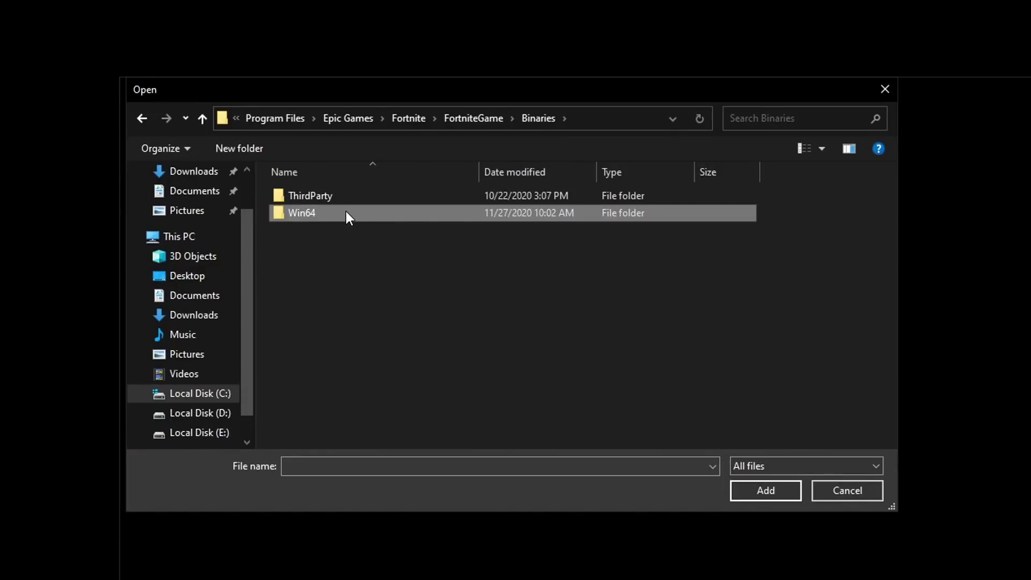
pyautogui.doubleClick(345, 211)
pyautogui.click(344, 230)
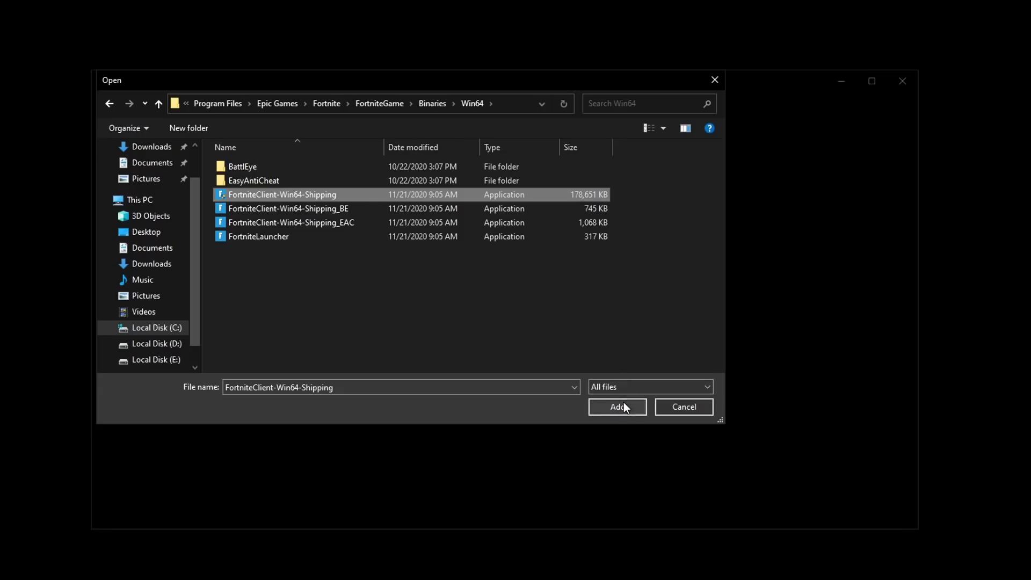
pyautogui.click(766, 491)
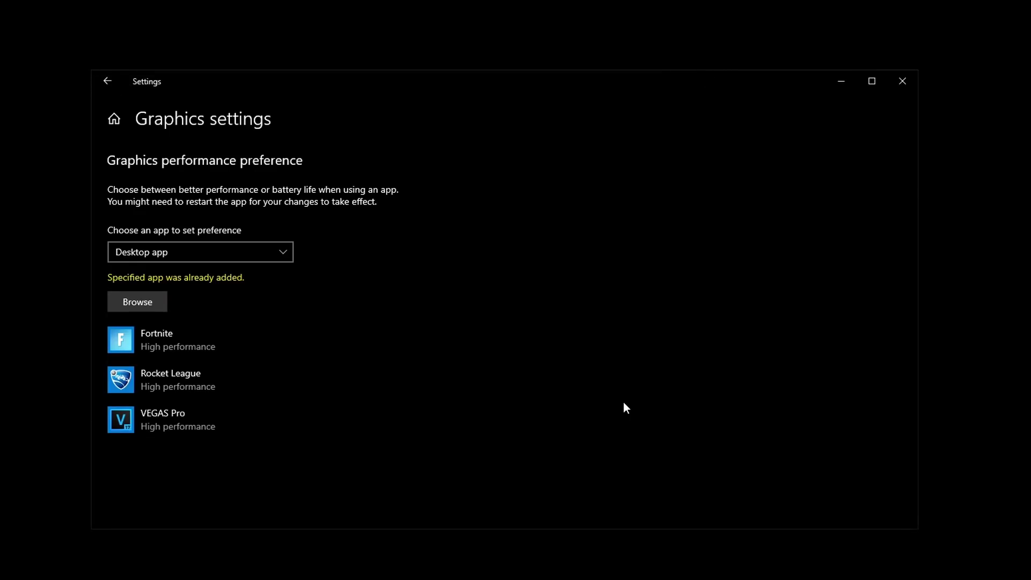
# - Save Fortnite's graphics preference as High performance and close the settings window
pyautogui.click(185, 344)
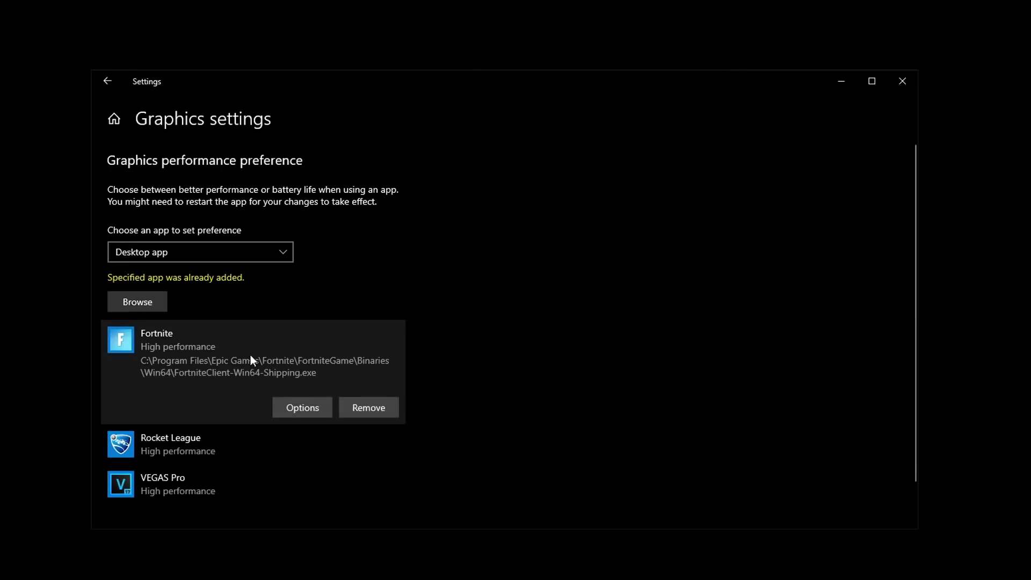
pyautogui.click(299, 405)
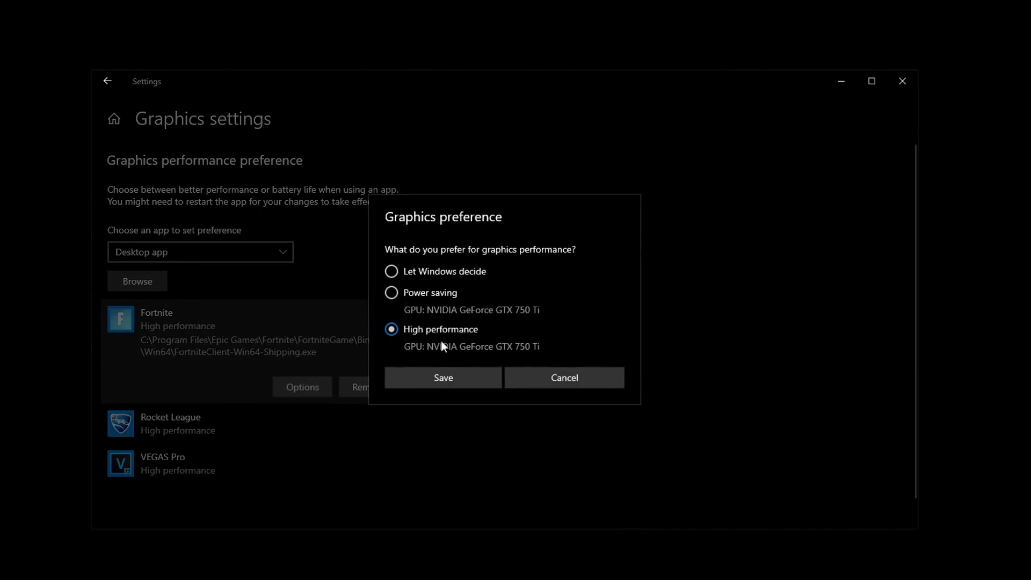
pyautogui.click(459, 381)
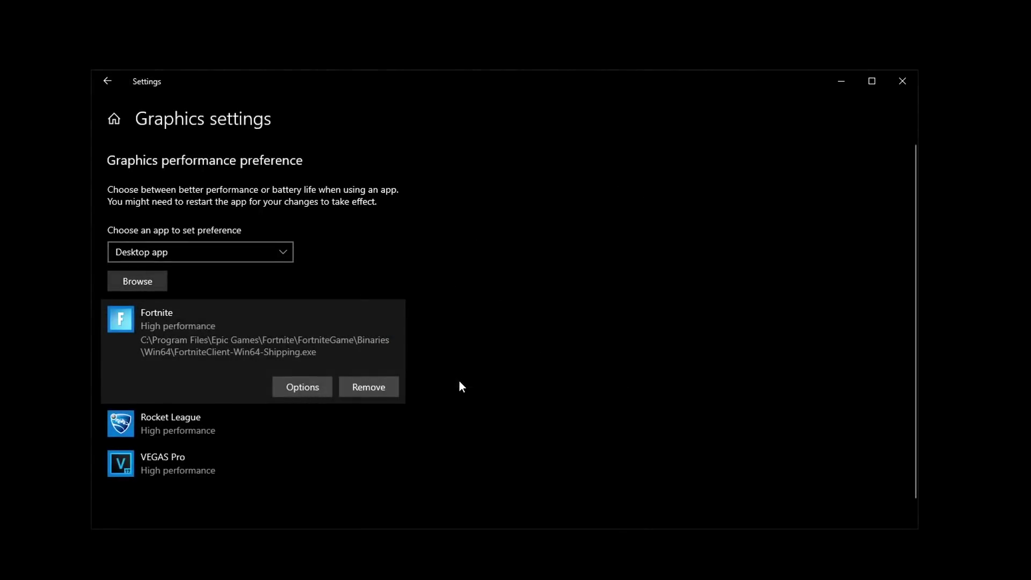
pyautogui.click(901, 83)
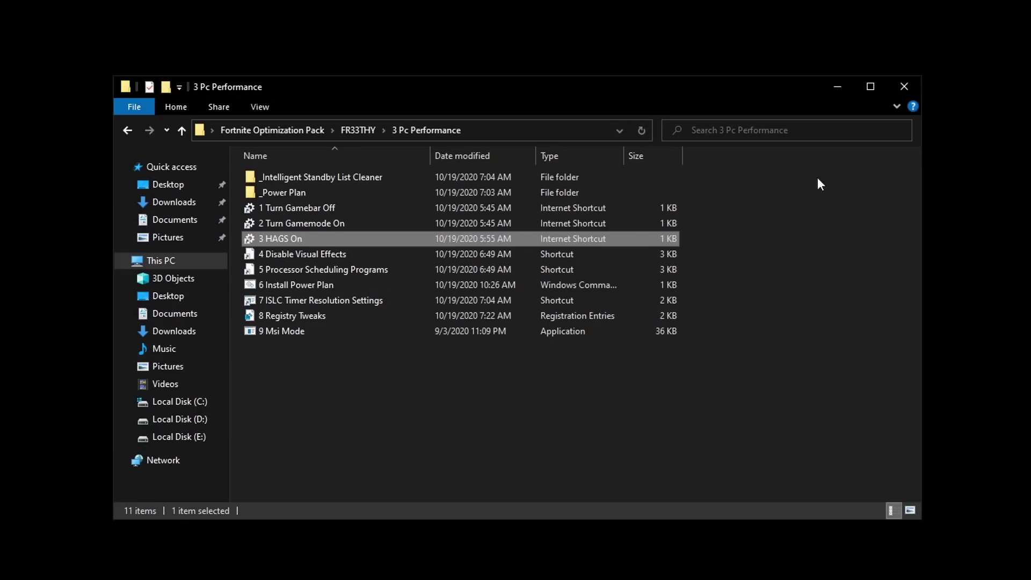
# - Through 4 Disable Visual Effects, turn off all visual effects except Show thumbnails instead of icons and Smooth edges of screen fonts
pyautogui.click(297, 258)
pyautogui.doubleClick(335, 259)
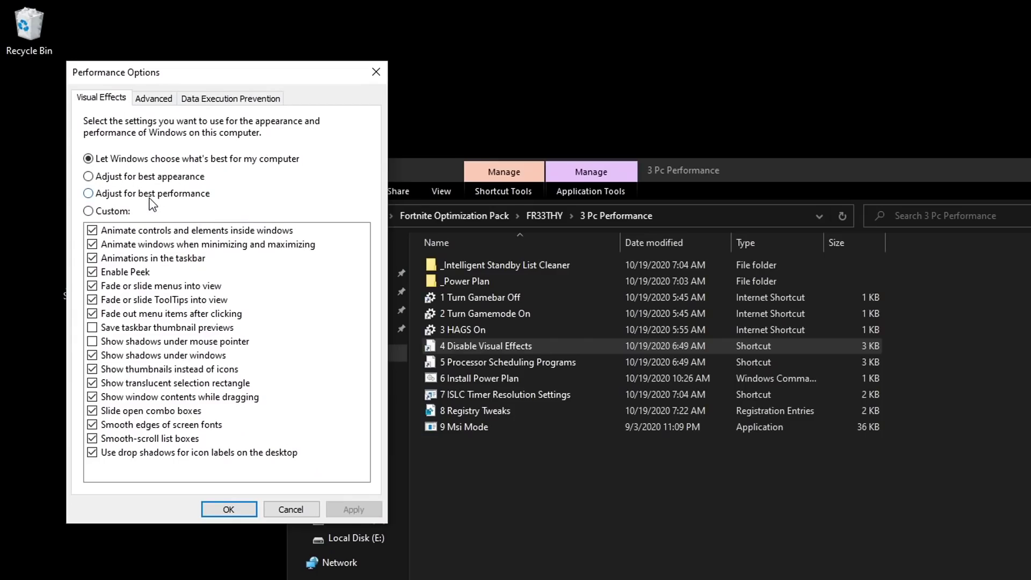
pyautogui.click(150, 196)
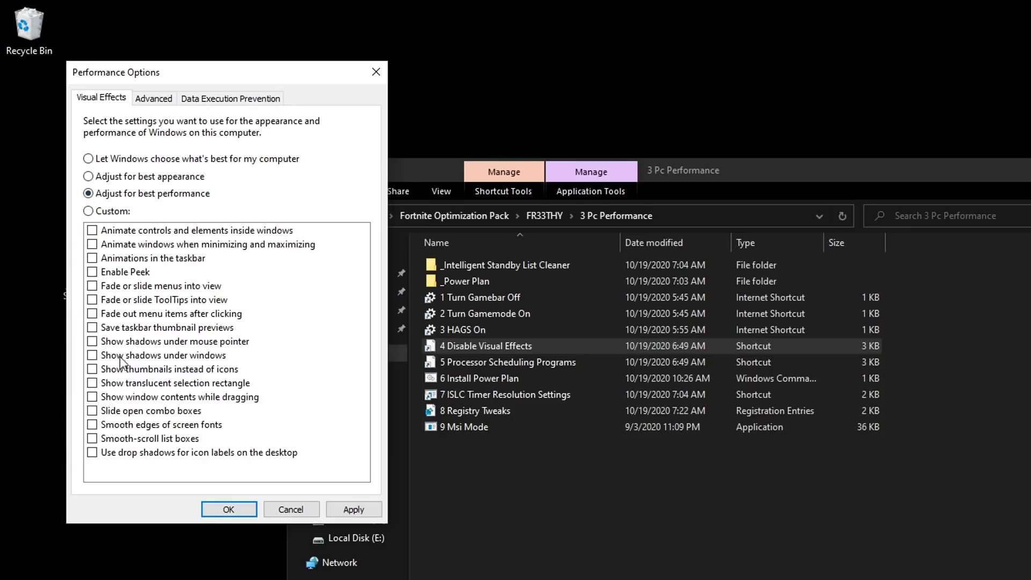
pyautogui.click(97, 371)
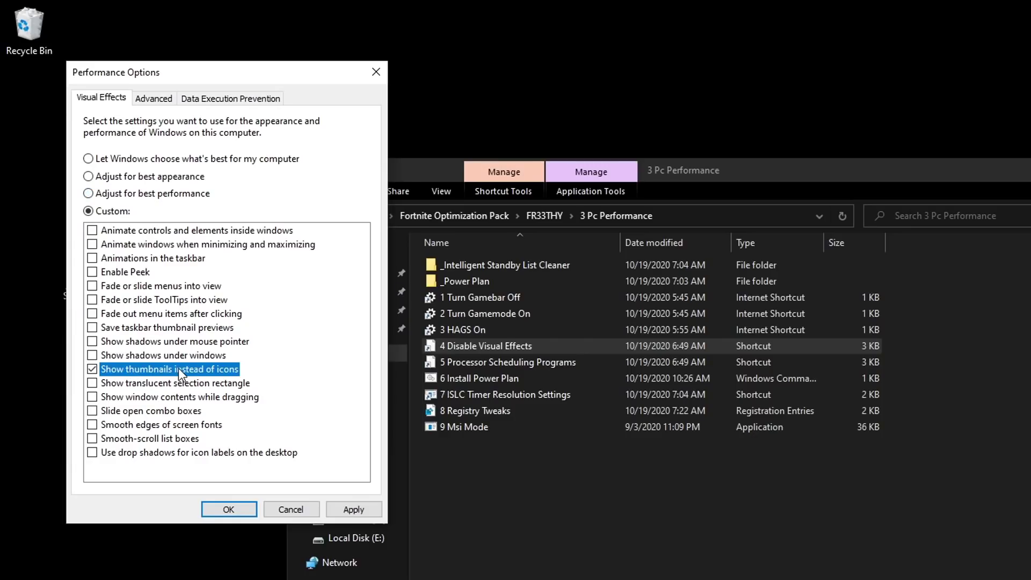
pyautogui.click(93, 425)
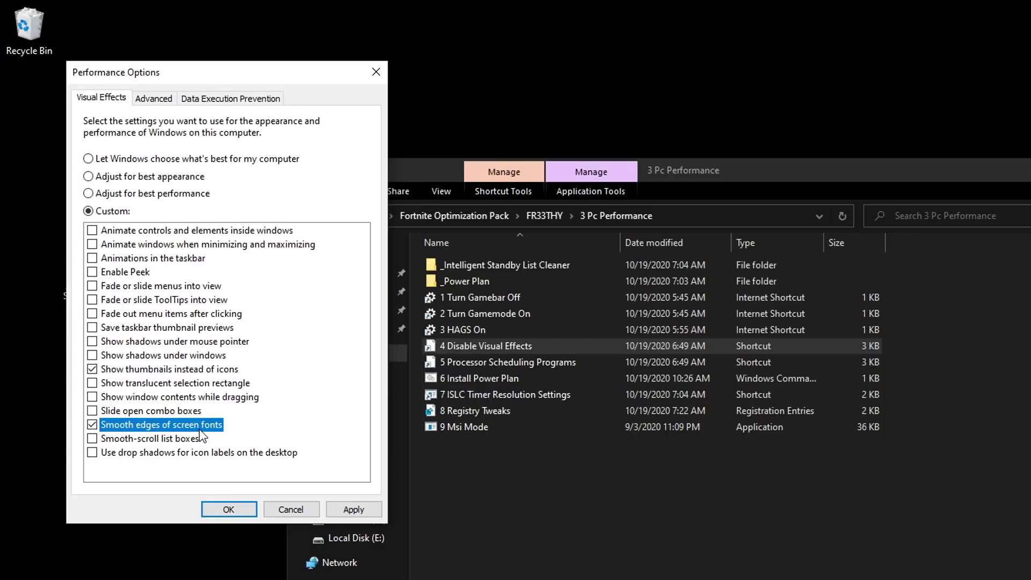
pyautogui.click(352, 511)
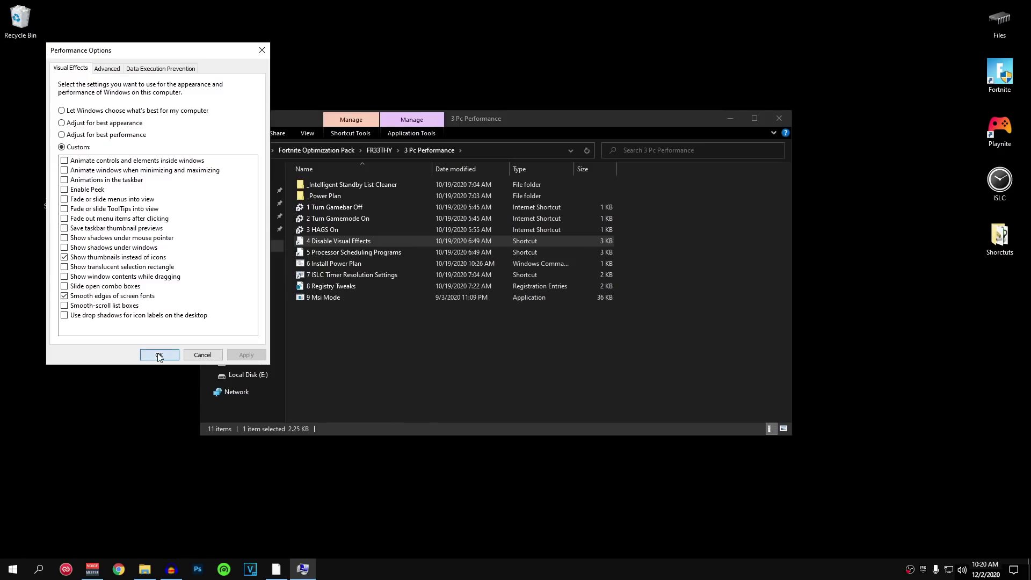
pyautogui.click(229, 509)
# - Through 5 Processor Scheduling Programs, set processor scheduling to favour the best performance of Programs and confirm
pyautogui.click(497, 363)
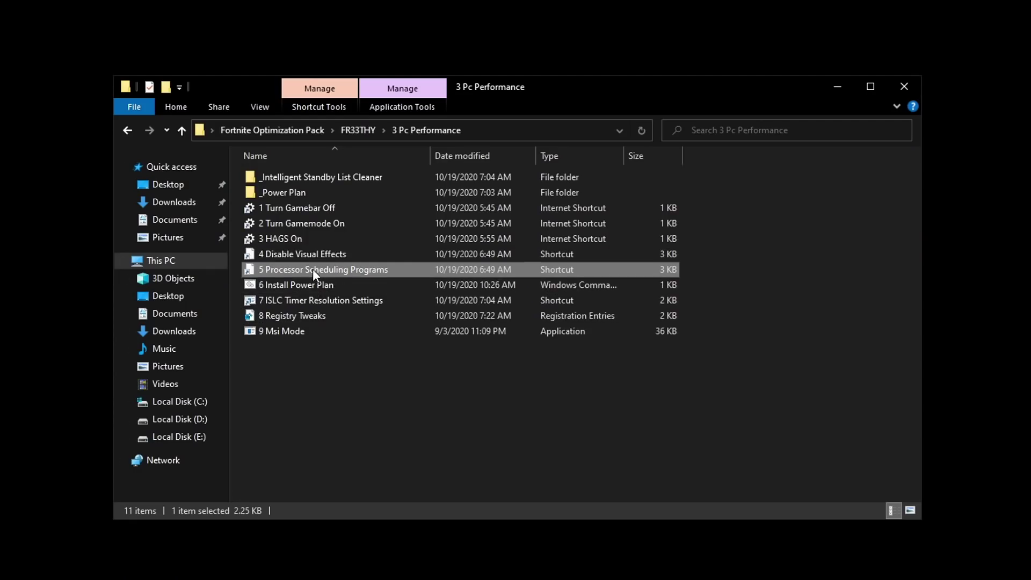
pyautogui.doubleClick(391, 266)
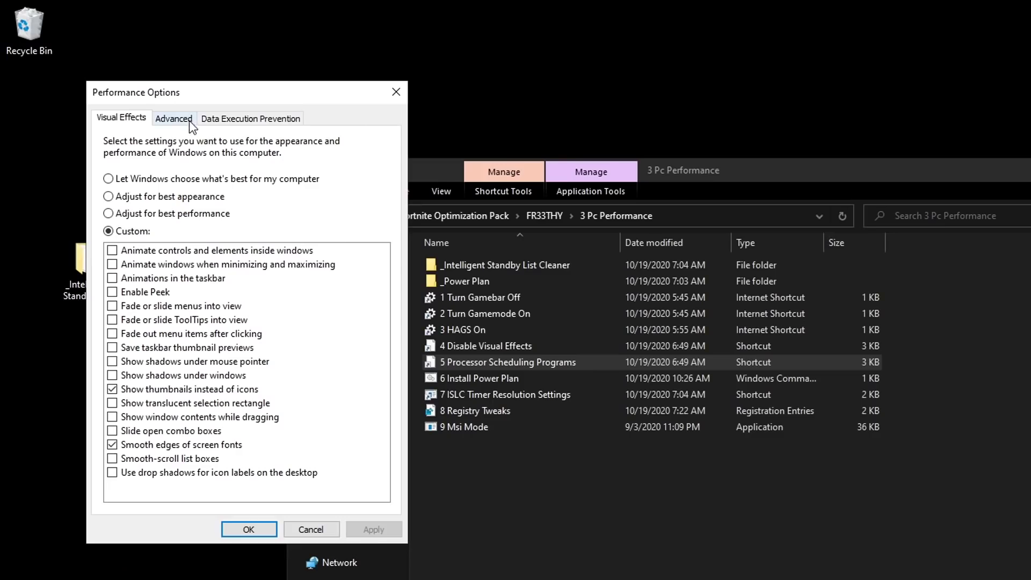
pyautogui.click(188, 119)
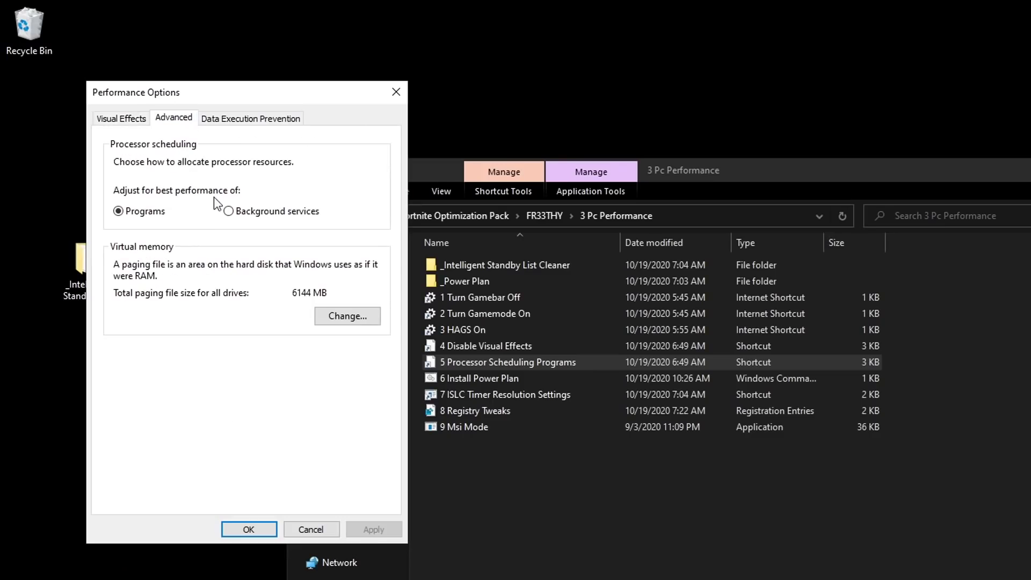
pyautogui.click(267, 215)
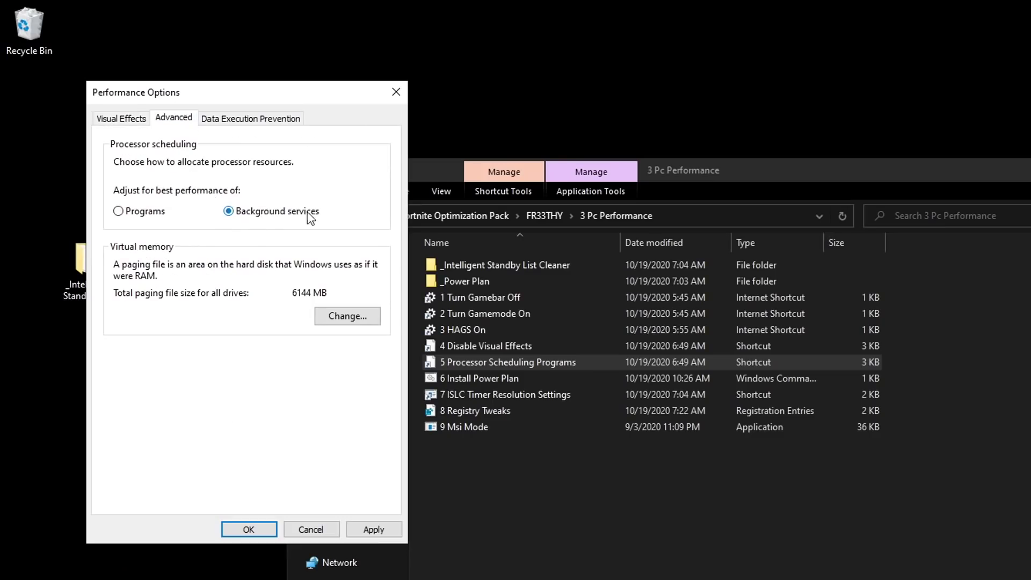
pyautogui.click(149, 211)
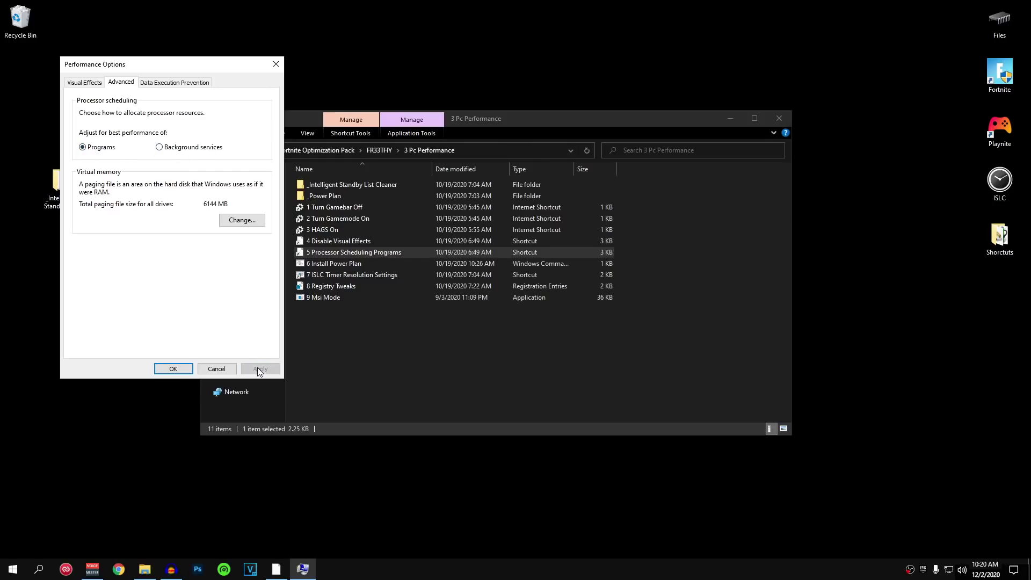
pyautogui.click(173, 368)
# - Run 6 Install Power Plan, activate the Bitsum Highest Performance plan, and close Power Options
pyautogui.click(334, 262)
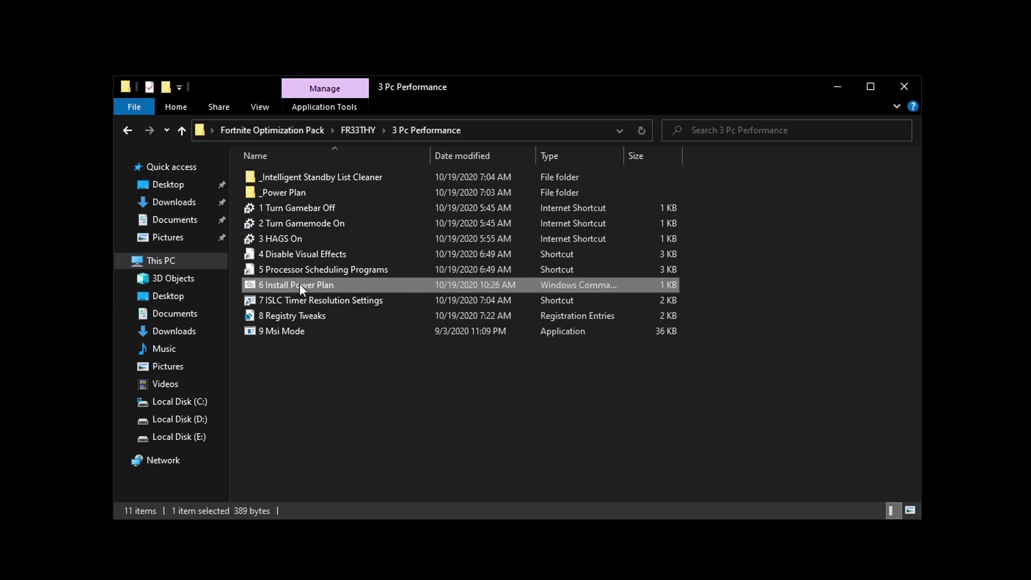
pyautogui.doubleClick(359, 264)
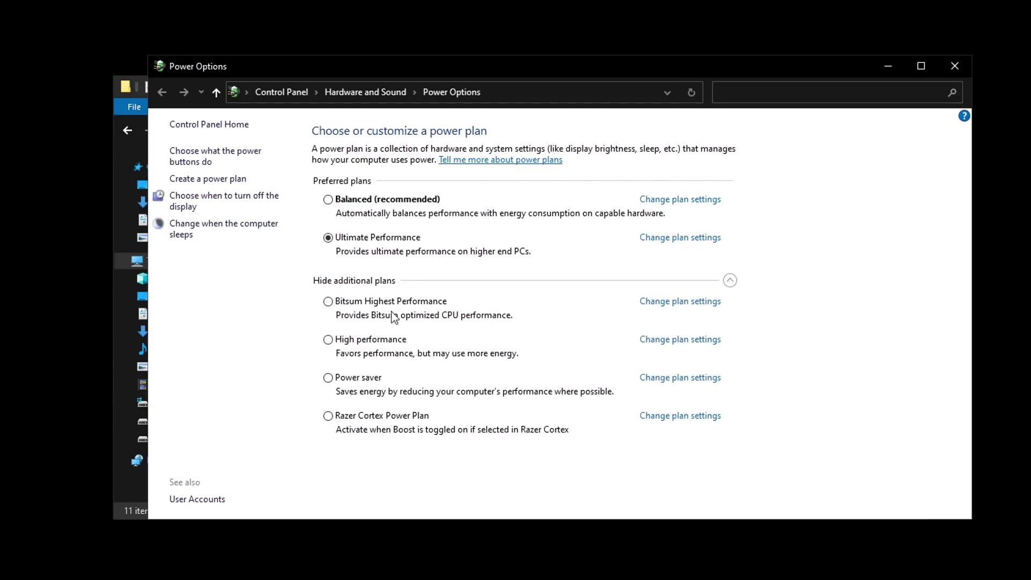
pyautogui.click(346, 304)
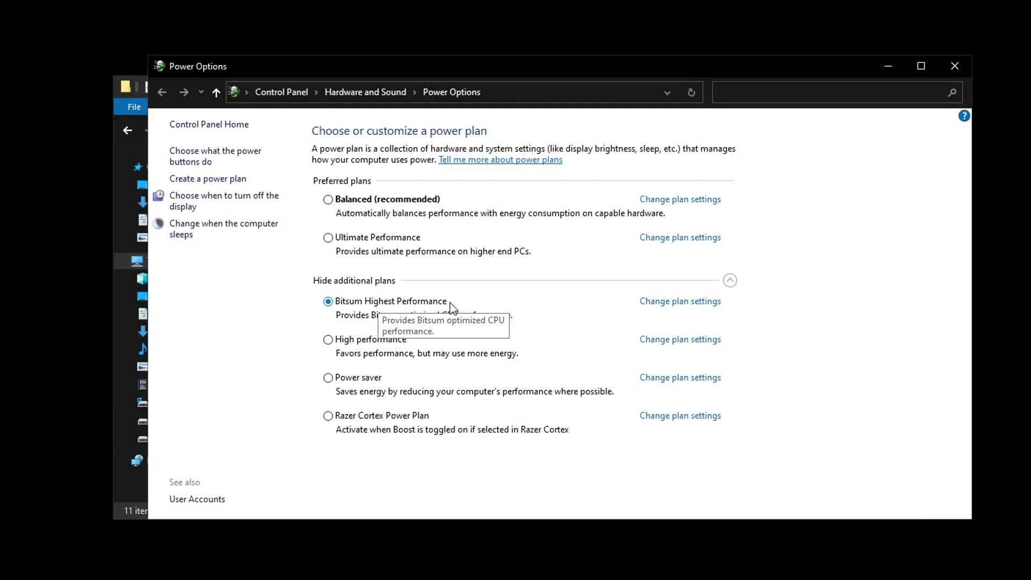
pyautogui.click(955, 66)
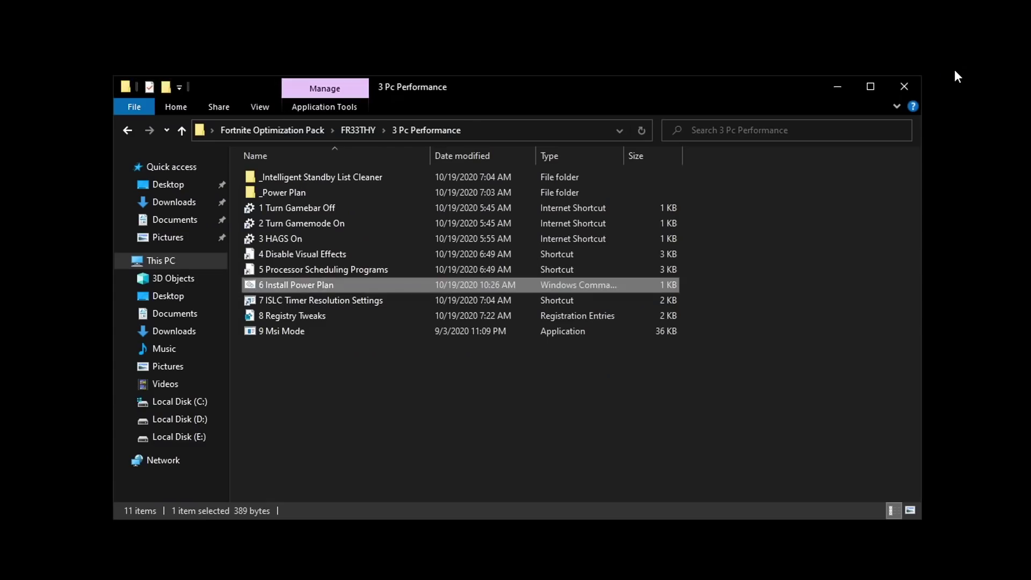
# - Merge the 8 Registry Tweaks file into the Windows registry and accept the confirmations
pyautogui.click(349, 275)
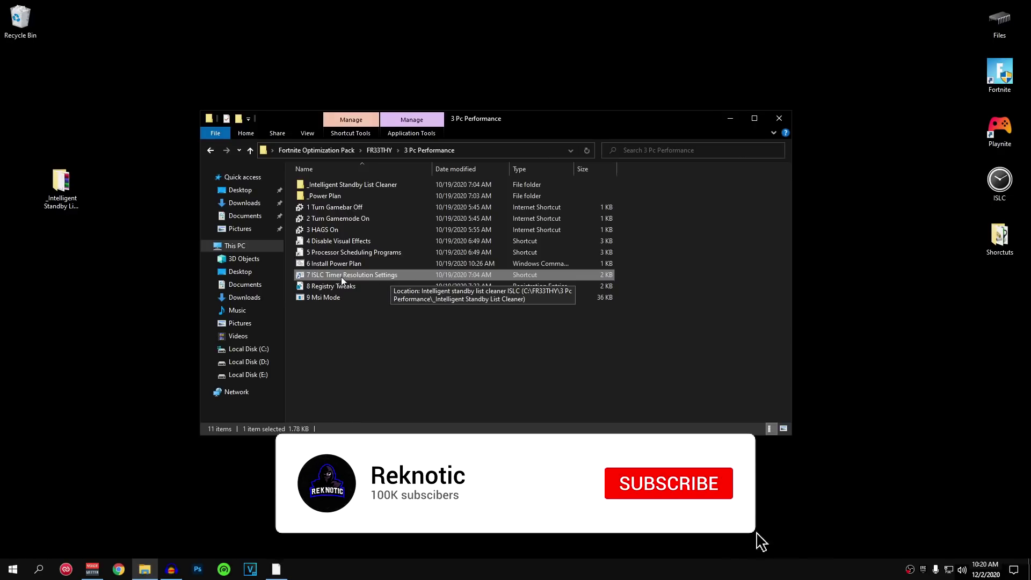
pyautogui.click(335, 288)
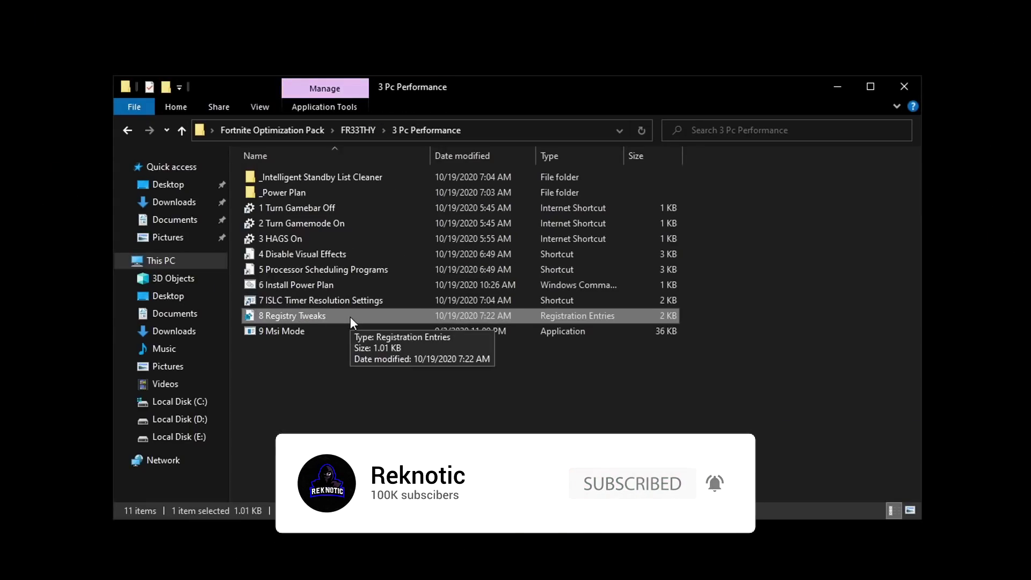
pyautogui.doubleClick(350, 317)
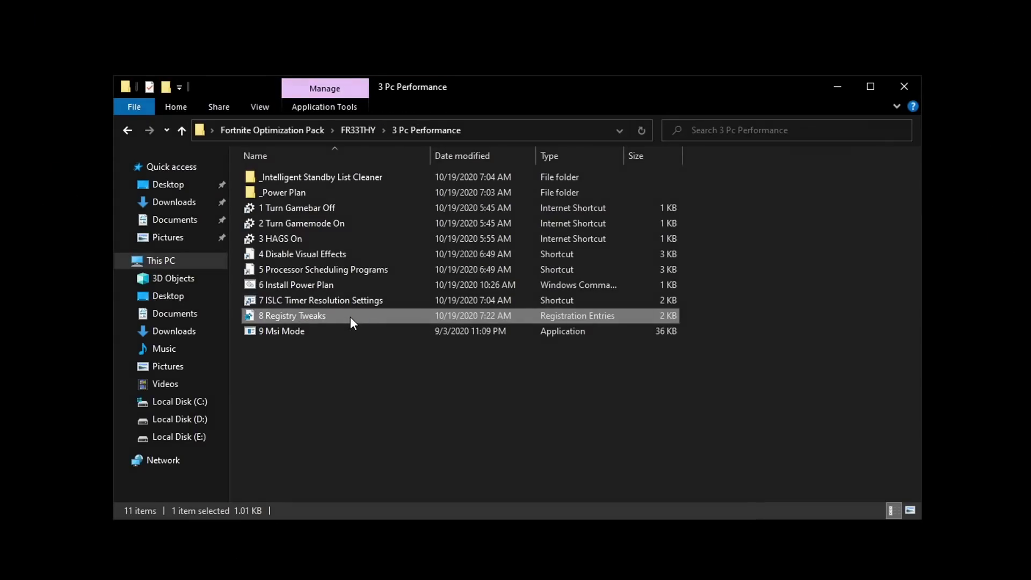
pyautogui.click(449, 411)
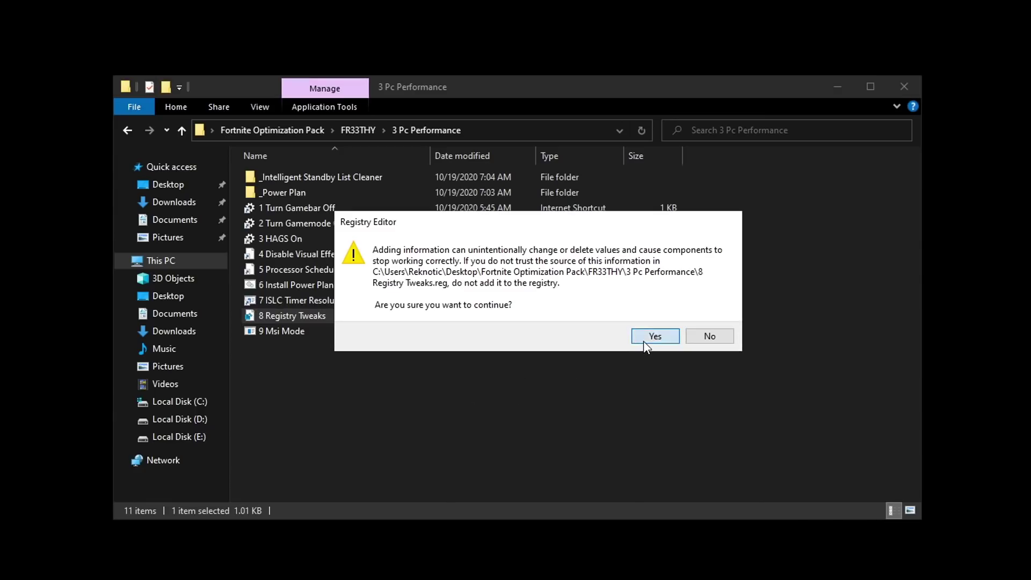
pyautogui.click(653, 338)
pyautogui.click(713, 323)
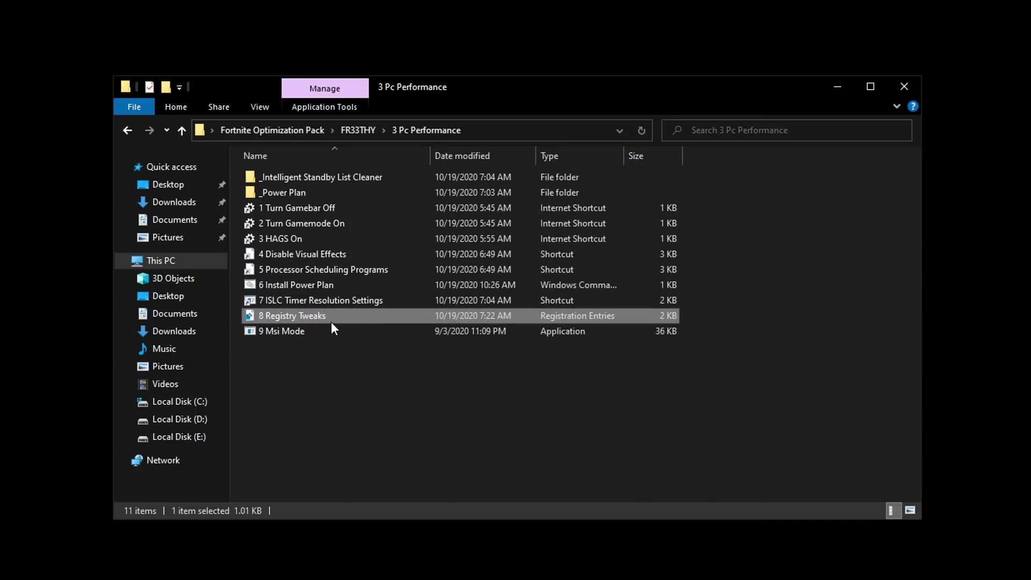
# - Run the 9 Msi Mode application from the 3 Pc Performance folder as administrator and allow it to start
pyautogui.click(284, 332)
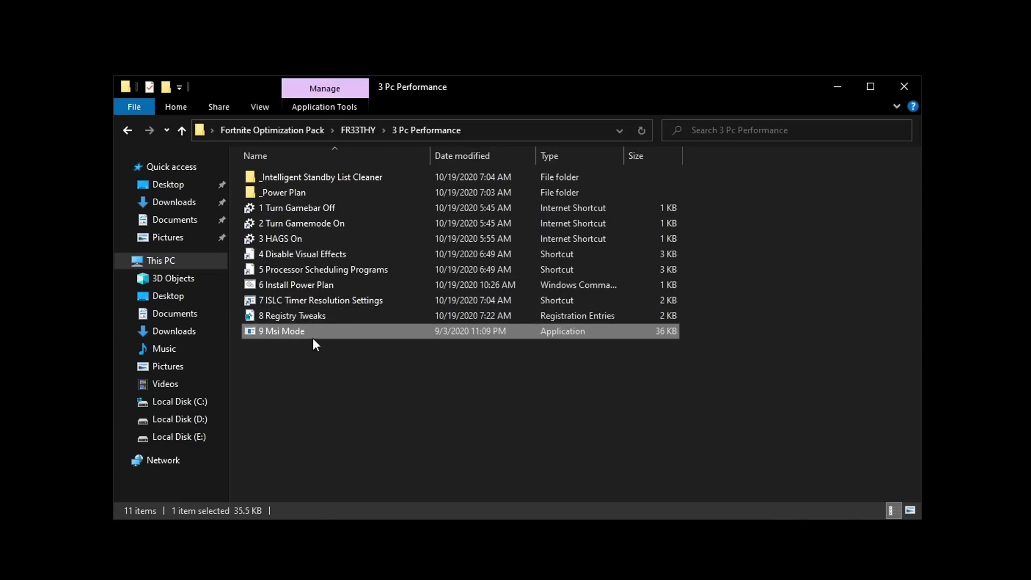
pyautogui.rightClick(285, 331)
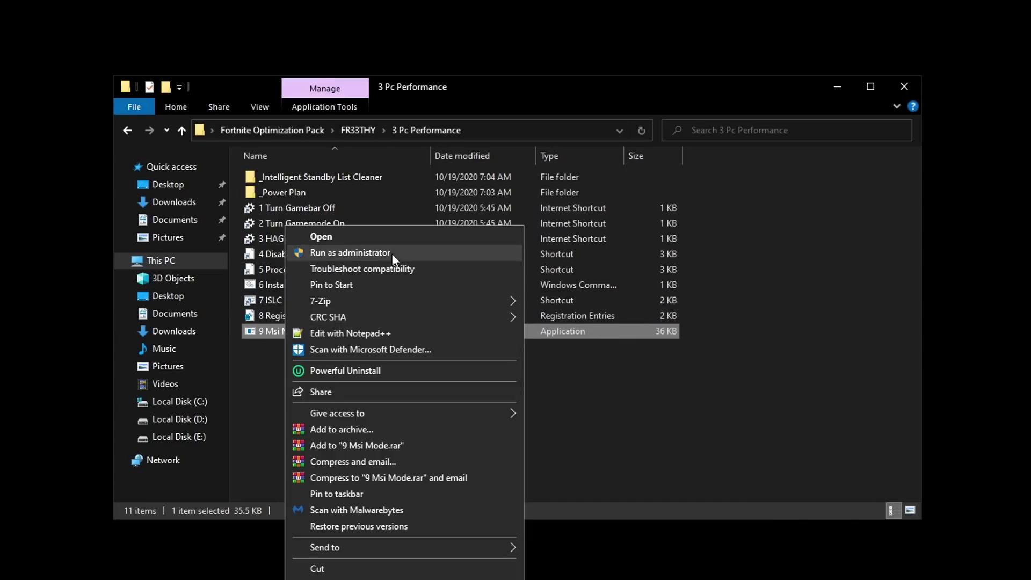
pyautogui.click(411, 257)
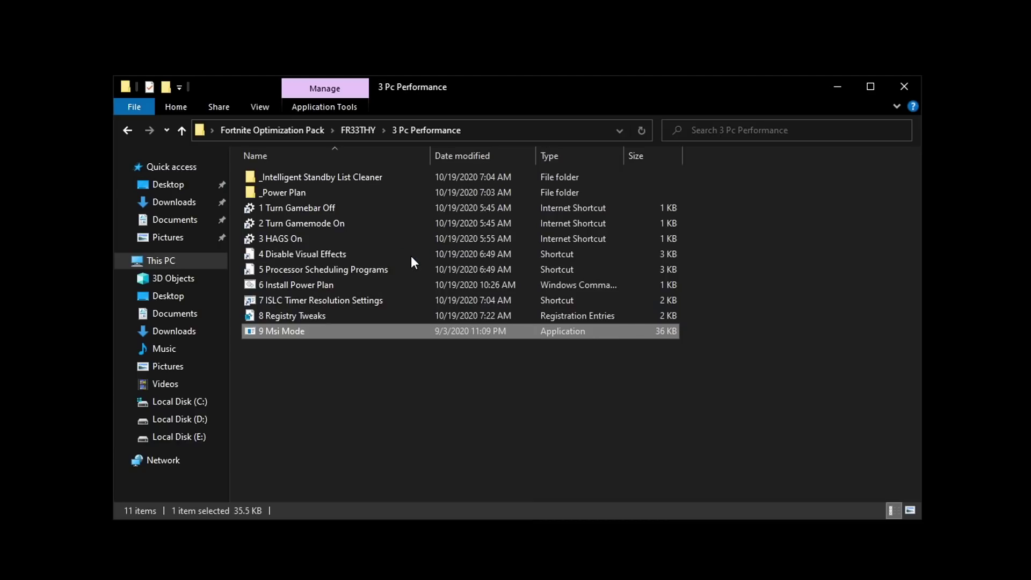
pyautogui.click(435, 430)
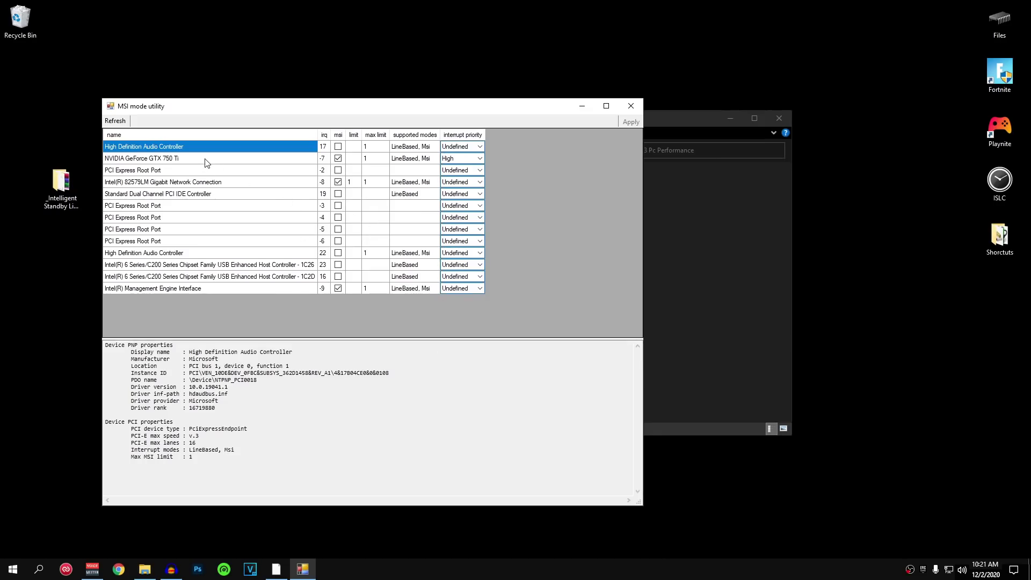
# - Keep MSI enabled for the NVIDIA GeForce GTX 750 Ti with High interrupt priority, apply the settings, and close the utility
pyautogui.click(204, 159)
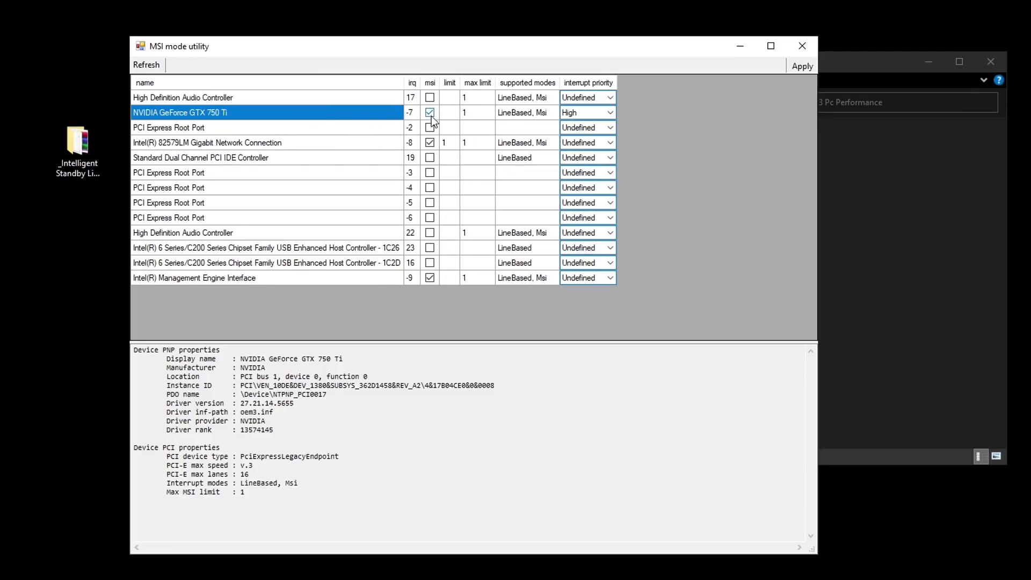
pyautogui.click(603, 114)
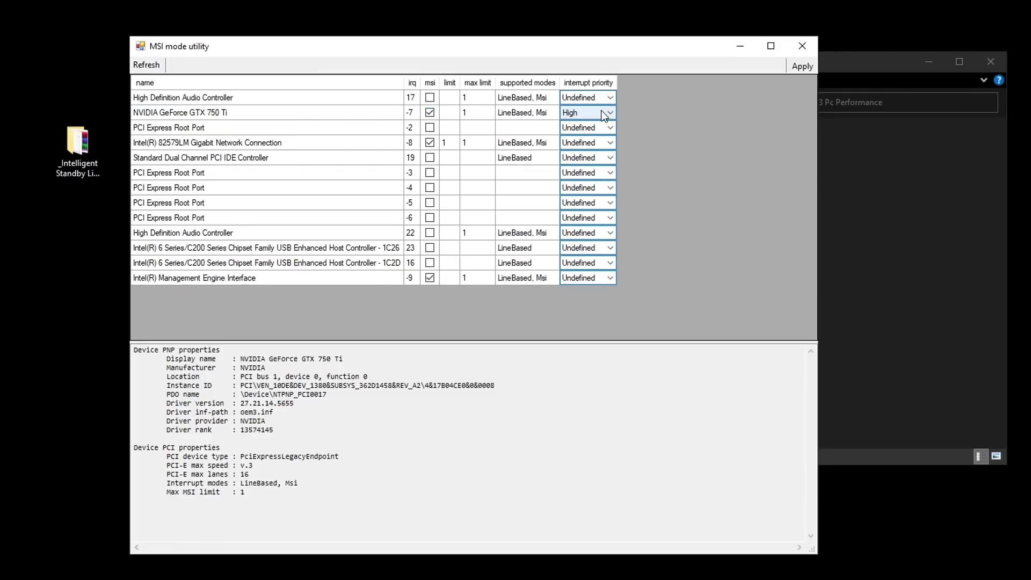
pyautogui.click(603, 113)
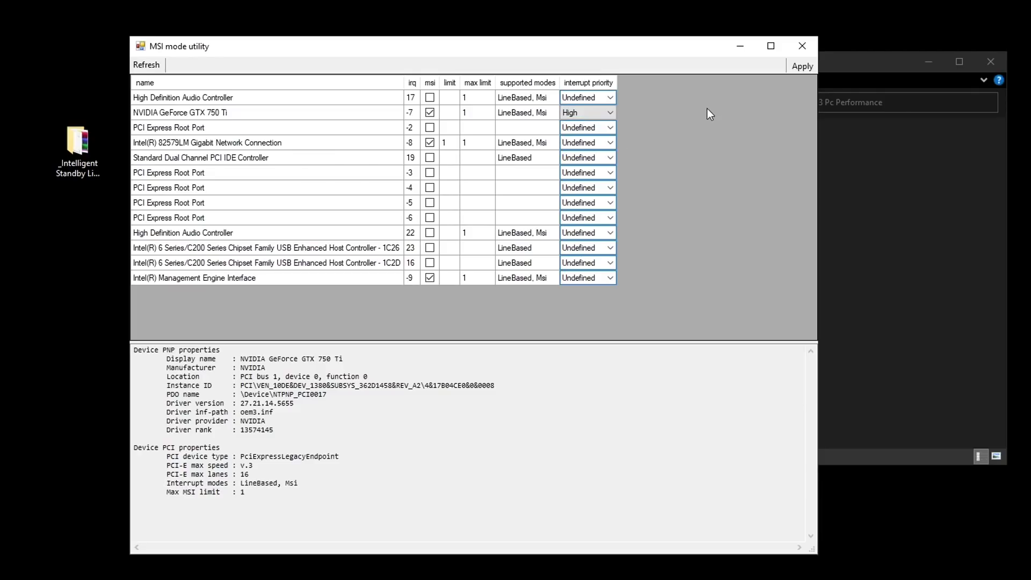
pyautogui.click(802, 66)
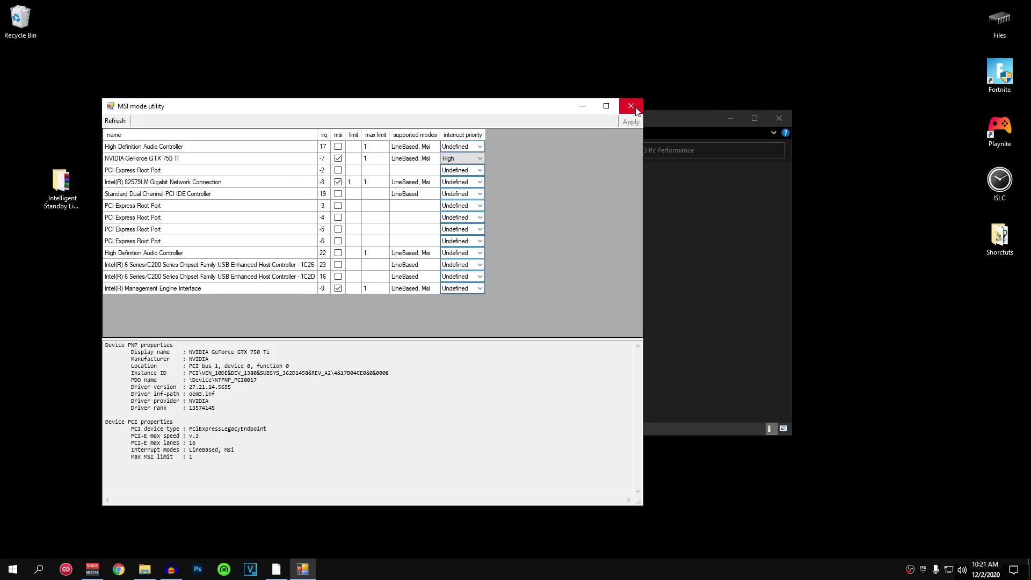
pyautogui.click(632, 106)
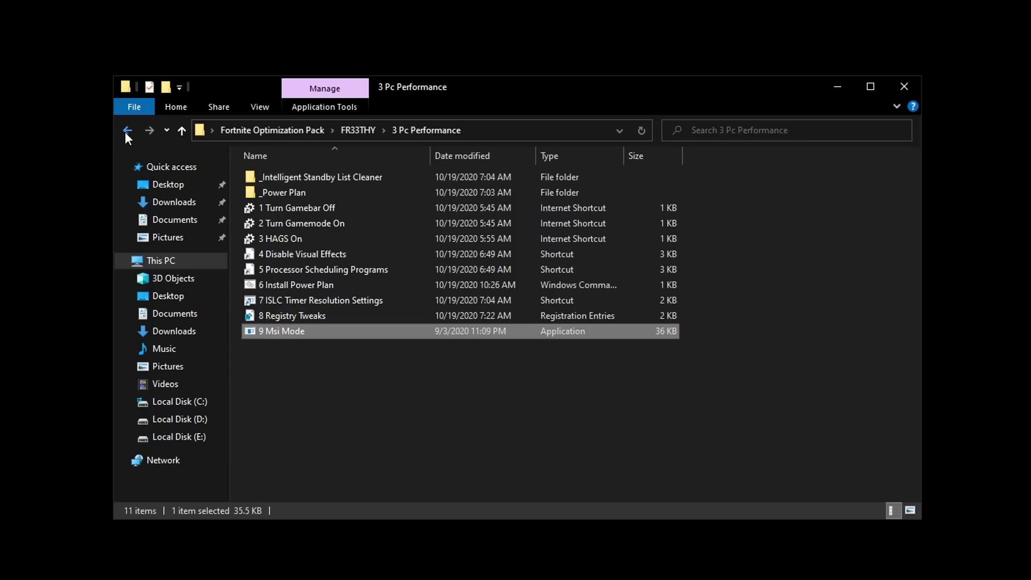
# - Open the 4 Game Performance folder, review the 1 Repair Game and 2 Game Compatibility Tab images, and put the windows away
pyautogui.click(127, 131)
pyautogui.click(278, 228)
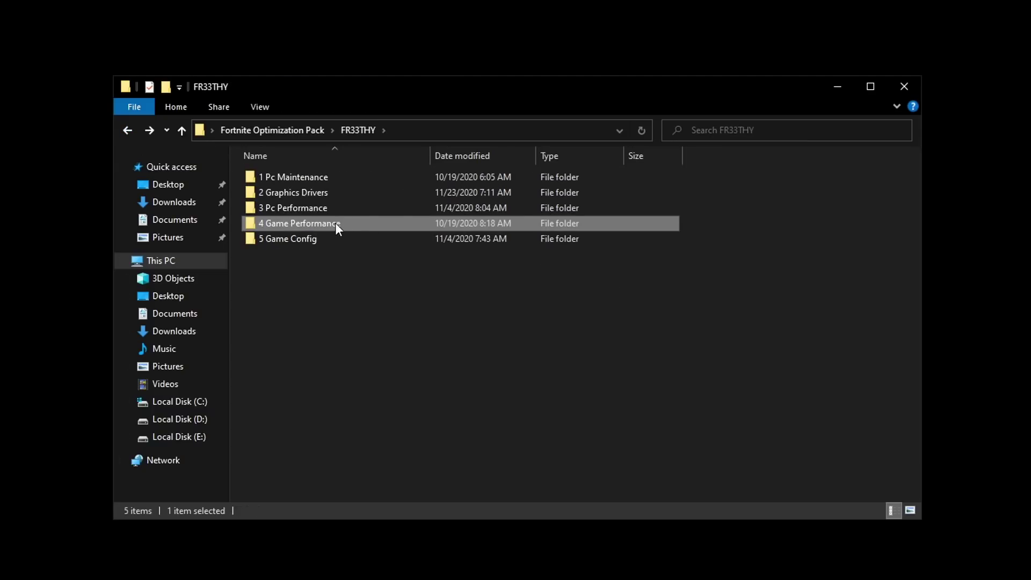
pyautogui.doubleClick(349, 223)
pyautogui.doubleClick(319, 201)
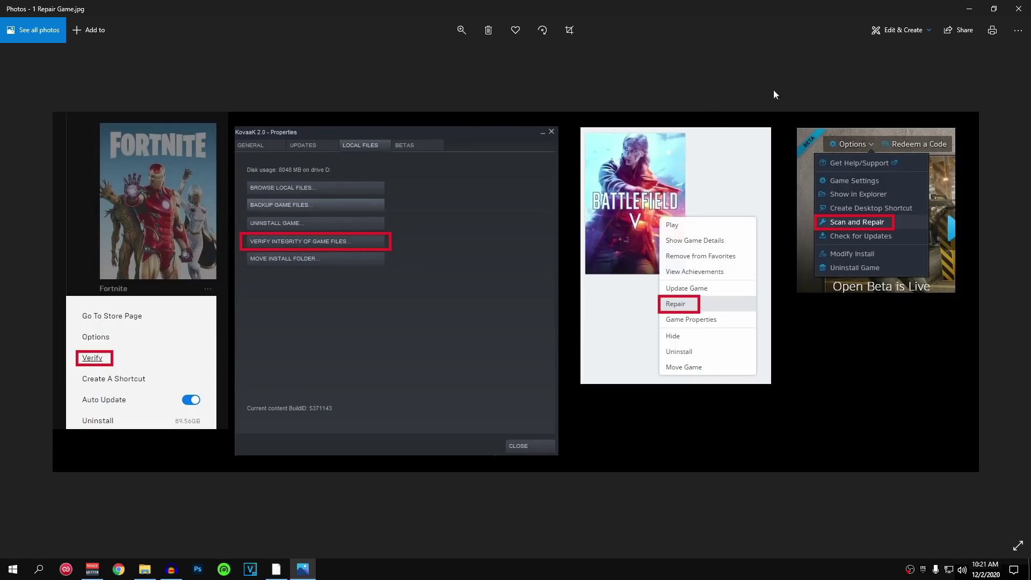
pyautogui.click(1006, 291)
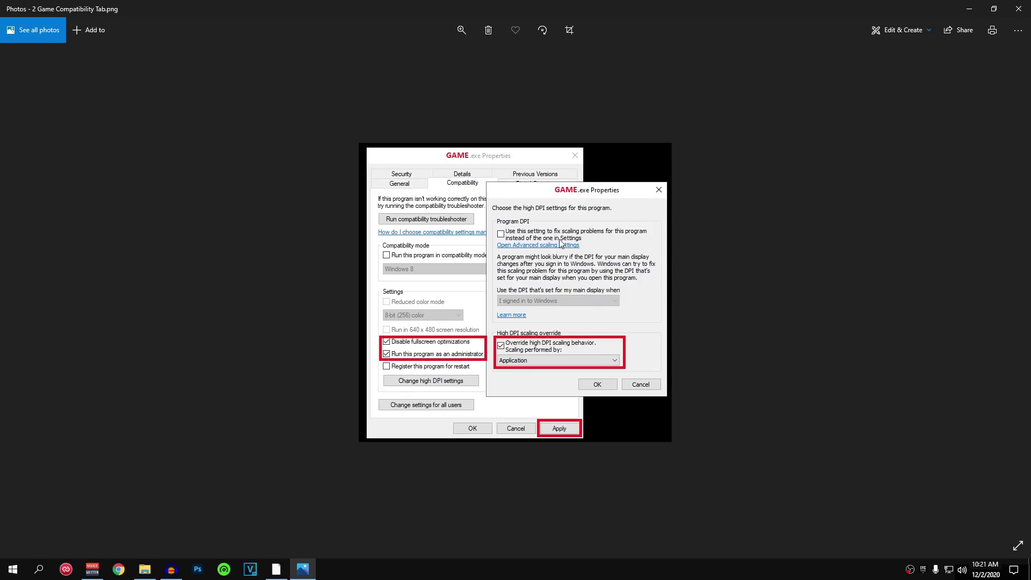
pyautogui.click(1019, 8)
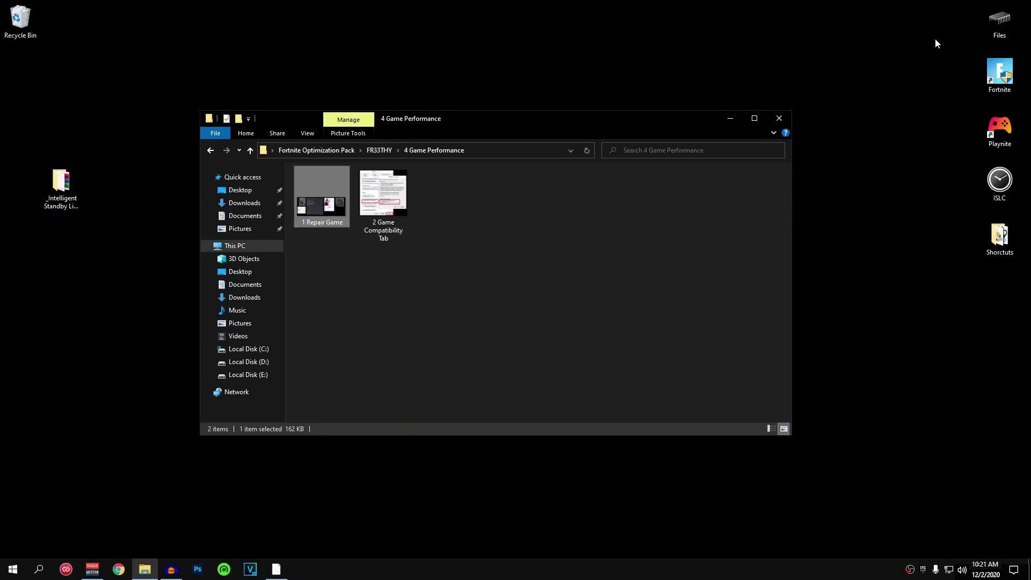
pyautogui.click(780, 114)
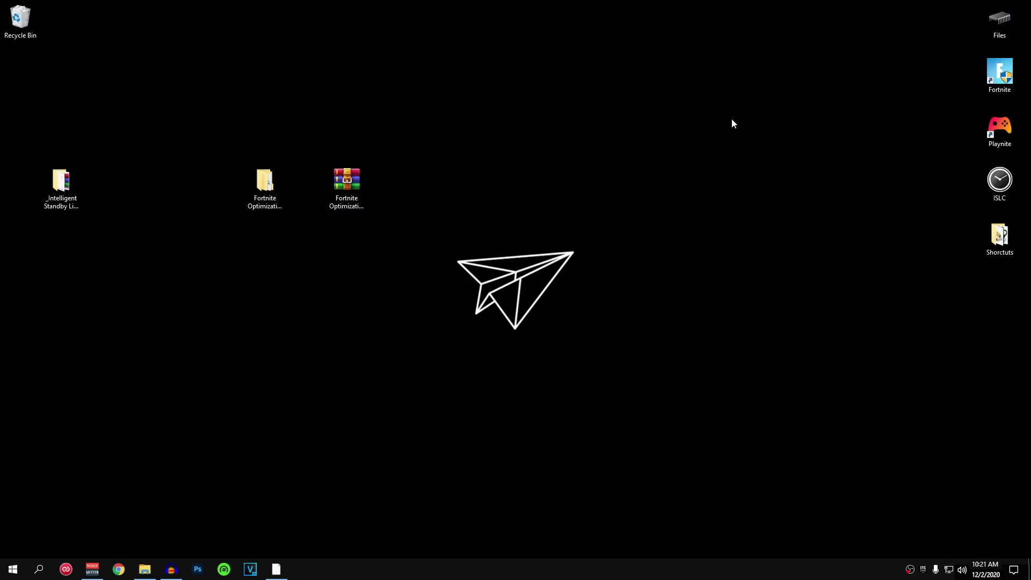
# - Search for This PC and open Fortnite's Win64 folder under C:\Program Files\Epic Games\Fortnite\FortniteGame\Binaries
pyautogui.press('super')
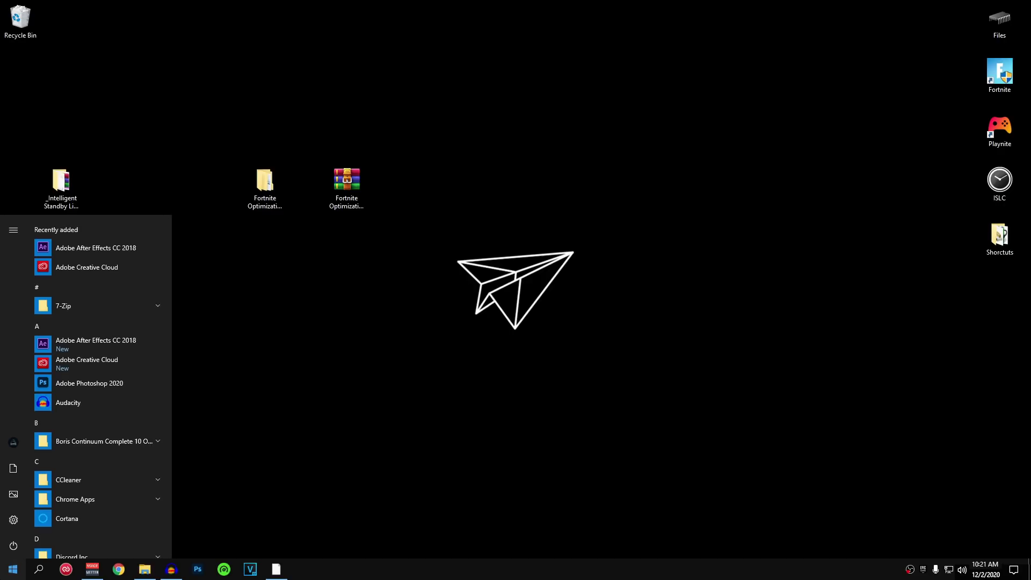
pyautogui.write('this')
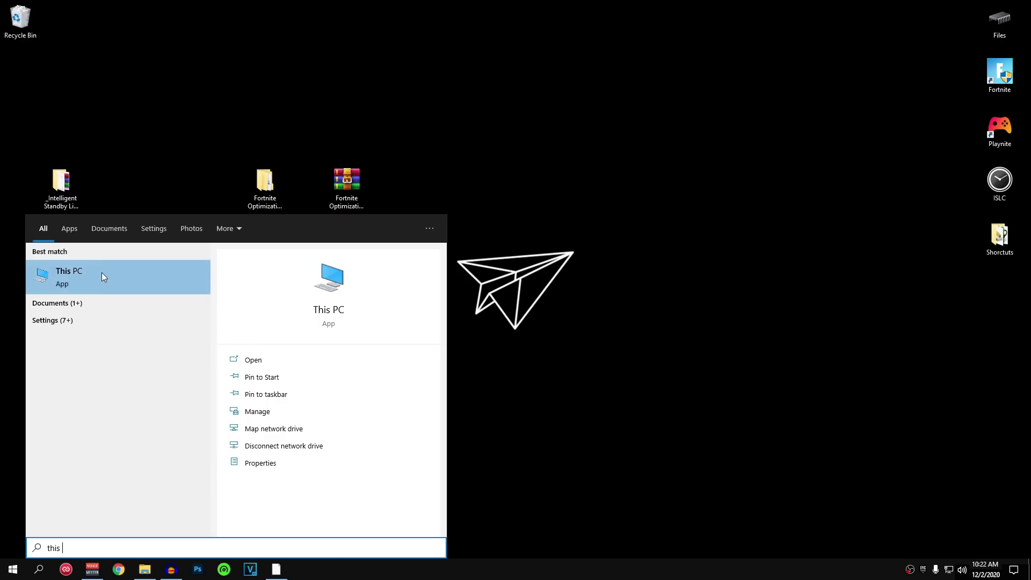
pyautogui.click(141, 154)
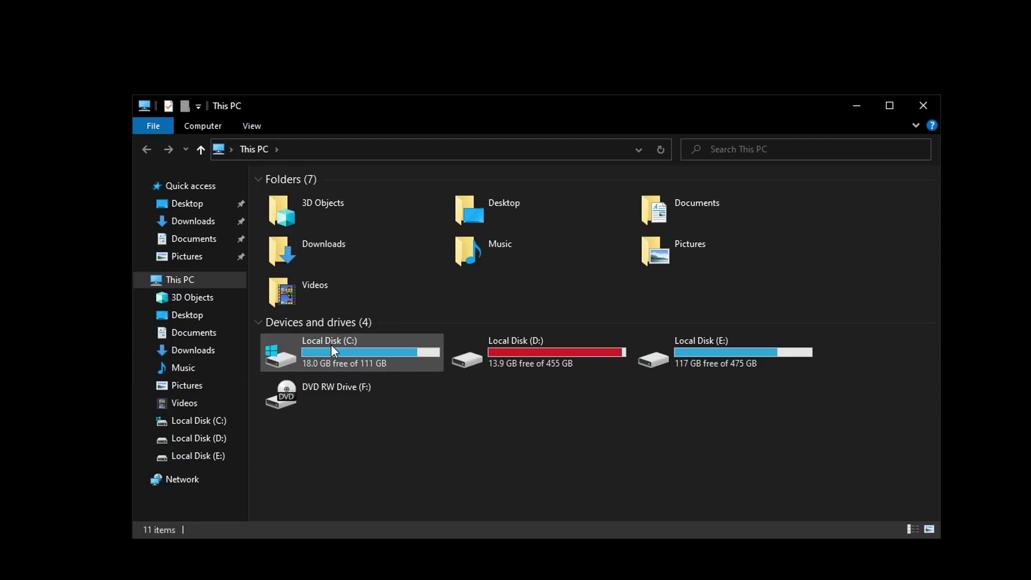
pyautogui.doubleClick(360, 307)
pyautogui.doubleClick(356, 224)
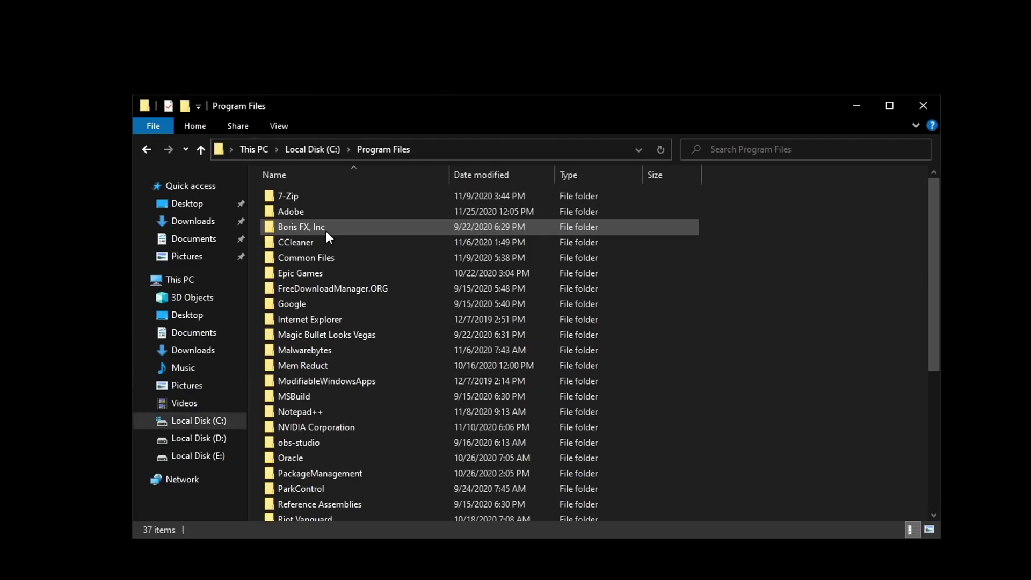
pyautogui.doubleClick(318, 272)
pyautogui.doubleClick(322, 200)
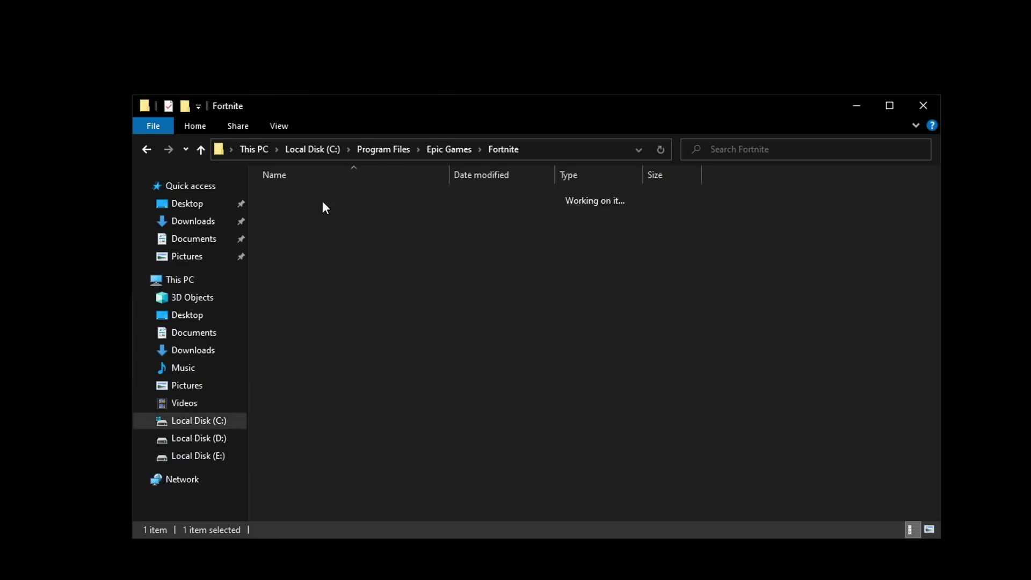
pyautogui.doubleClick(315, 227)
pyautogui.click(332, 198)
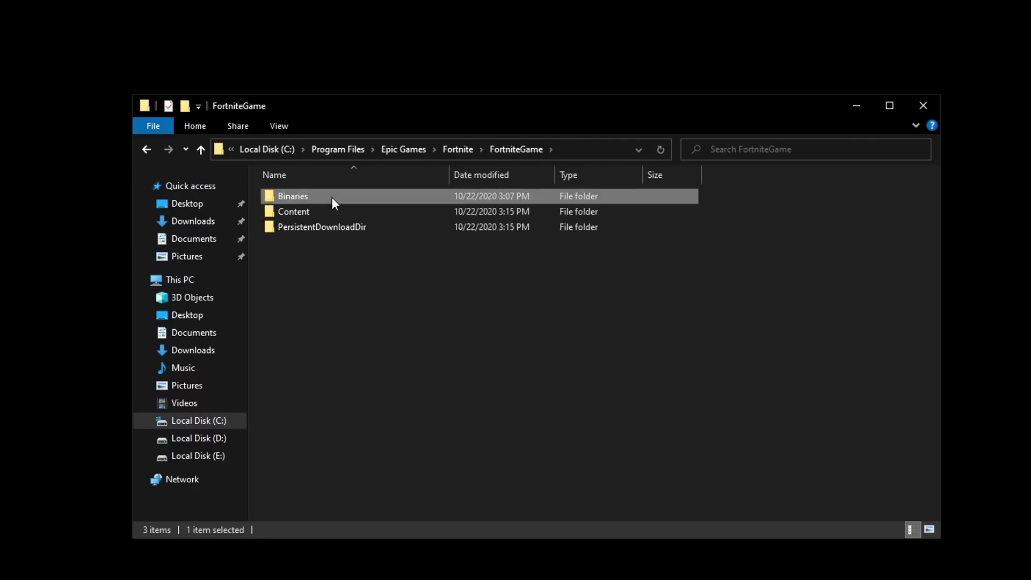
pyautogui.doubleClick(332, 198)
pyautogui.doubleClick(317, 212)
# - In the compatibility properties of FortniteClient-Win64-Shipping, enable Disable fullscreen optimizations and Run this program as an administrator
pyautogui.scroll(-3, 566, 258)
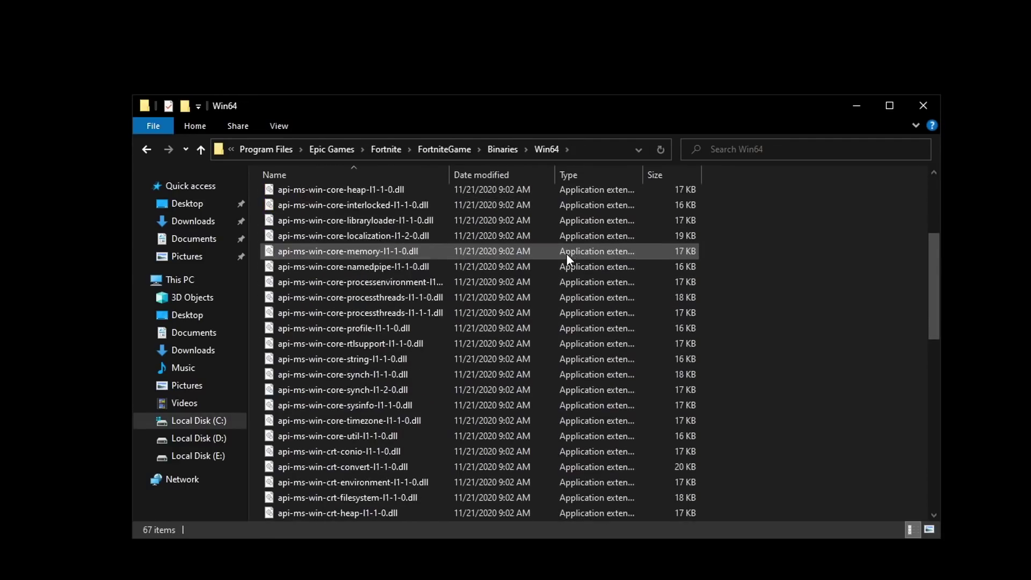
pyautogui.scroll(-11, 536, 306)
pyautogui.click(331, 237)
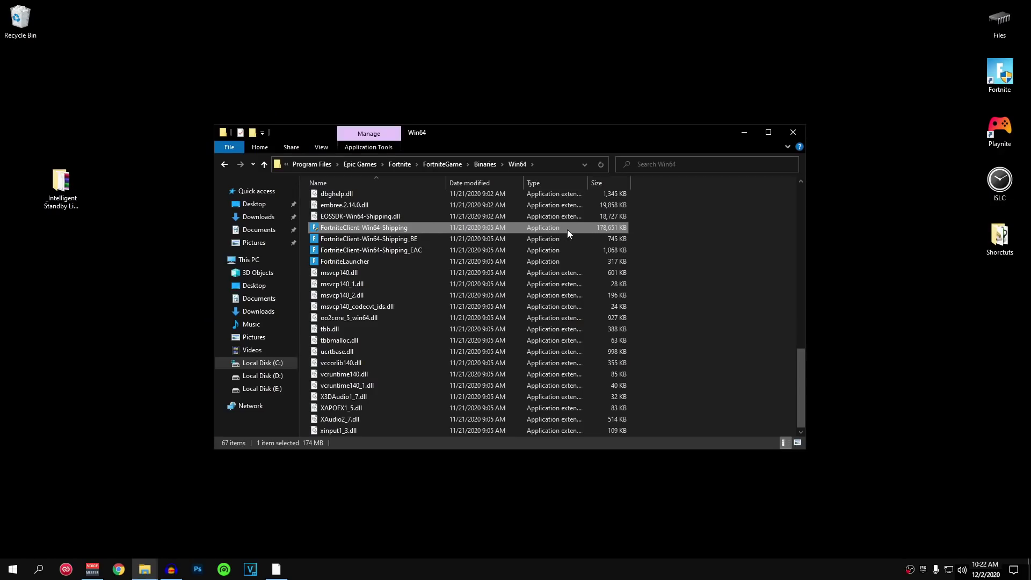
pyautogui.rightClick(396, 225)
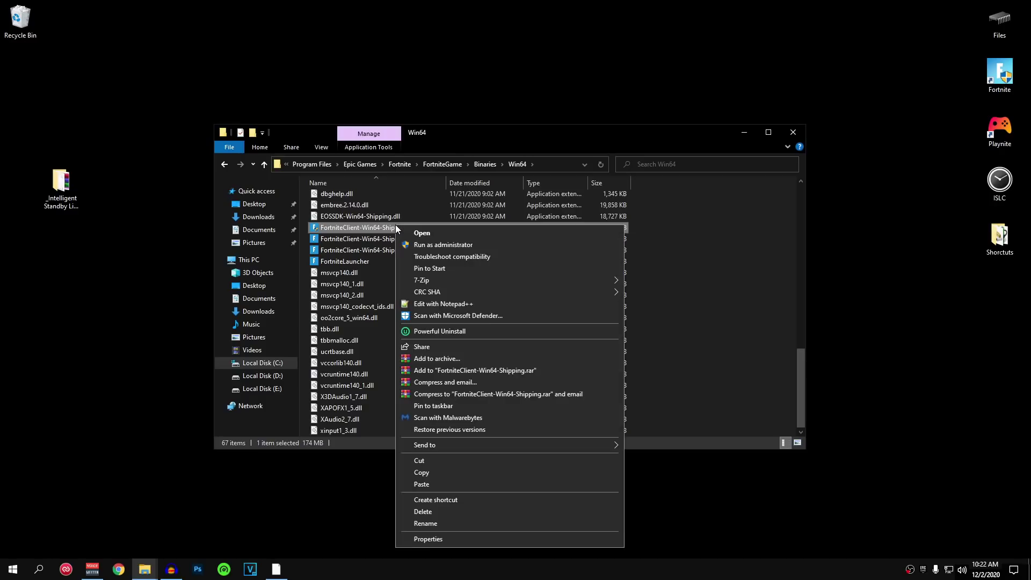
pyautogui.click(440, 540)
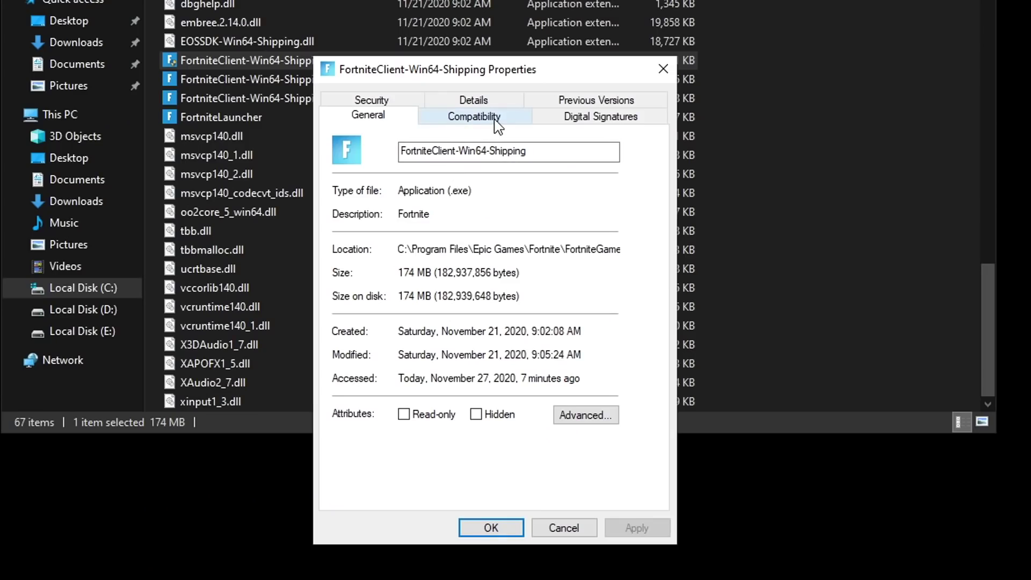
pyautogui.click(498, 125)
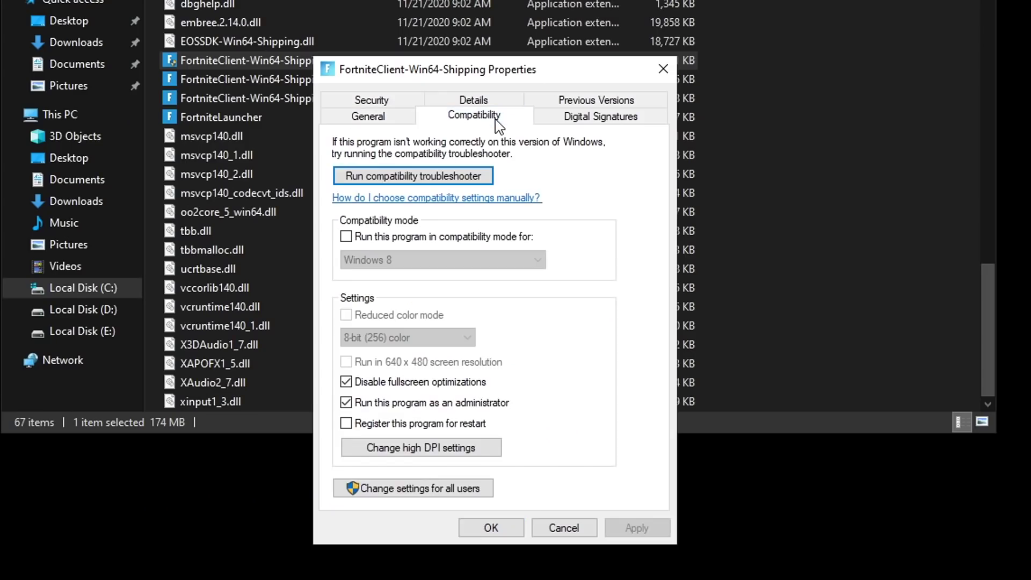
pyautogui.click(400, 384)
pyautogui.click(366, 383)
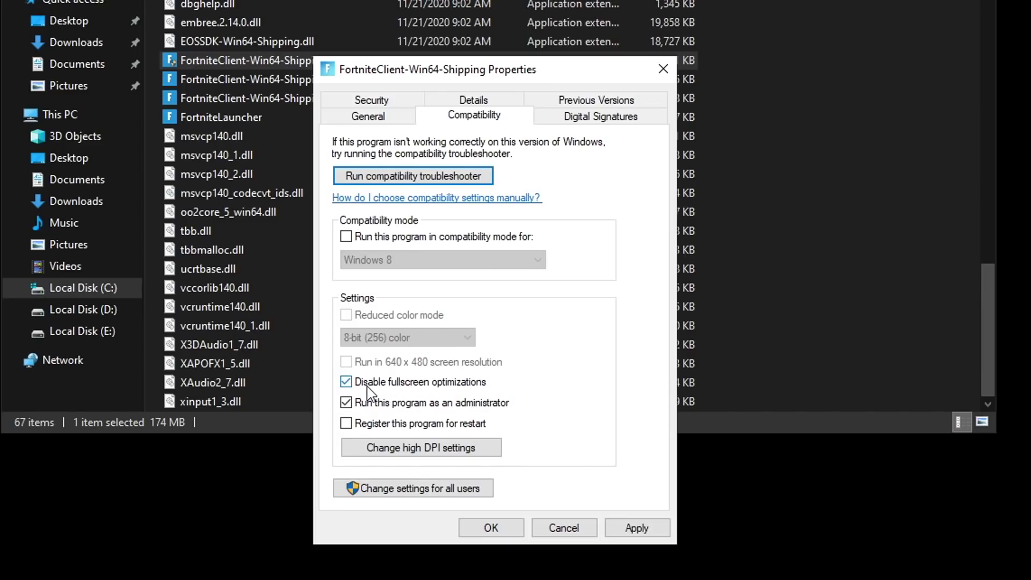
pyautogui.click(365, 404)
pyautogui.click(359, 411)
# - Override the executable's high DPI scaling behavior with scaling performed by Application, apply the properties, and close the Win64 folder
pyautogui.click(460, 450)
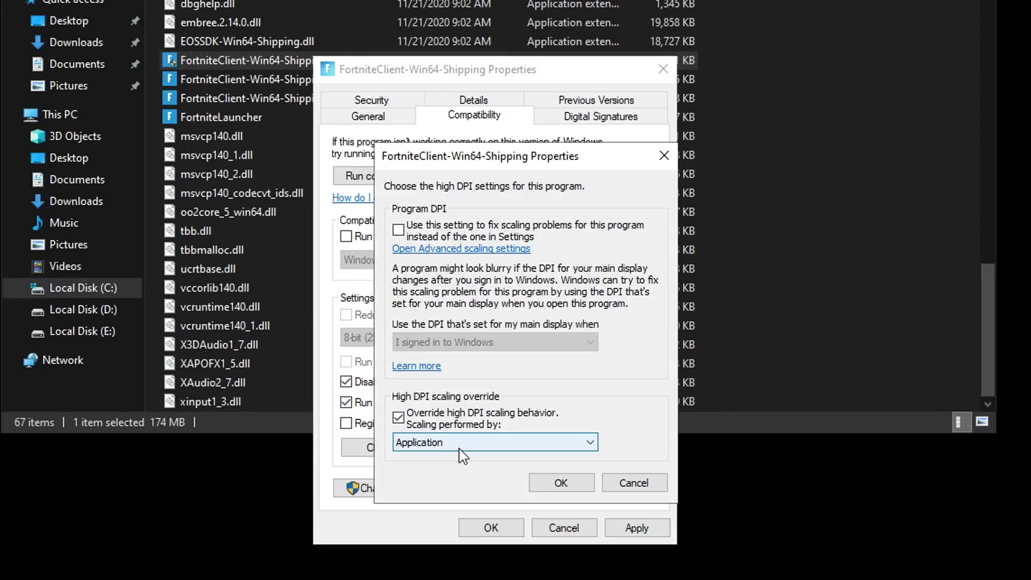
pyautogui.click(398, 418)
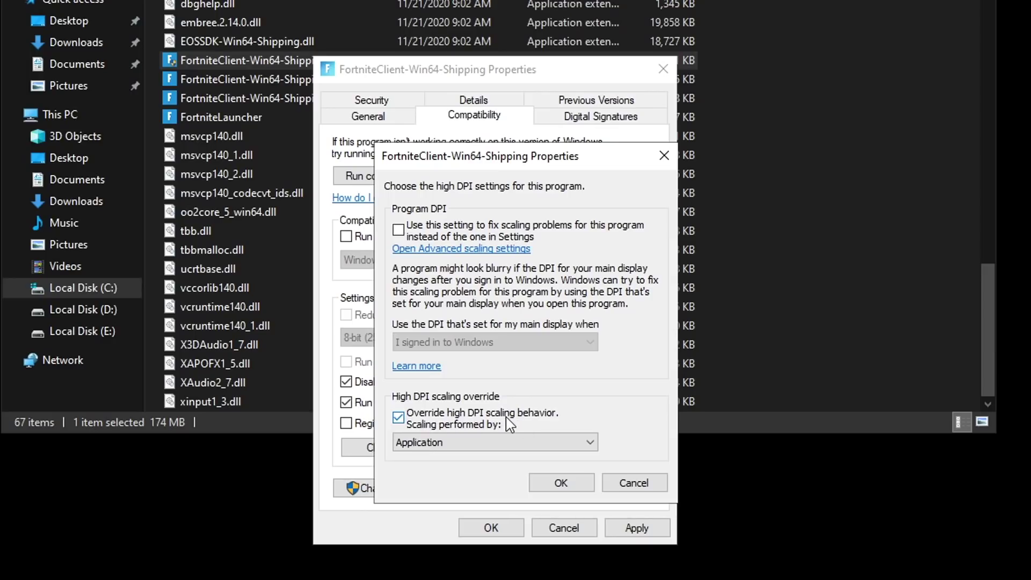
pyautogui.click(471, 442)
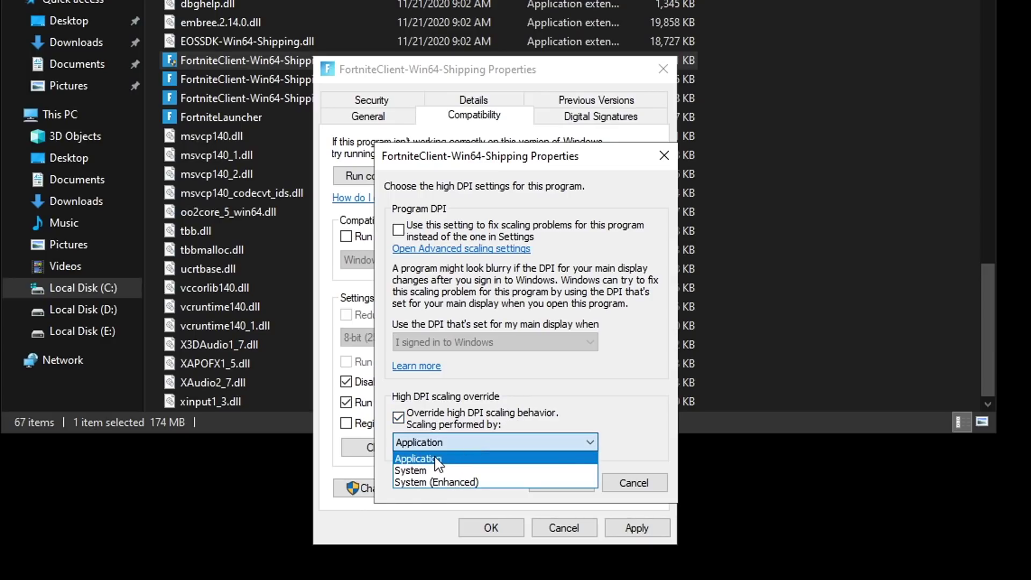
pyautogui.click(435, 457)
pyautogui.click(552, 484)
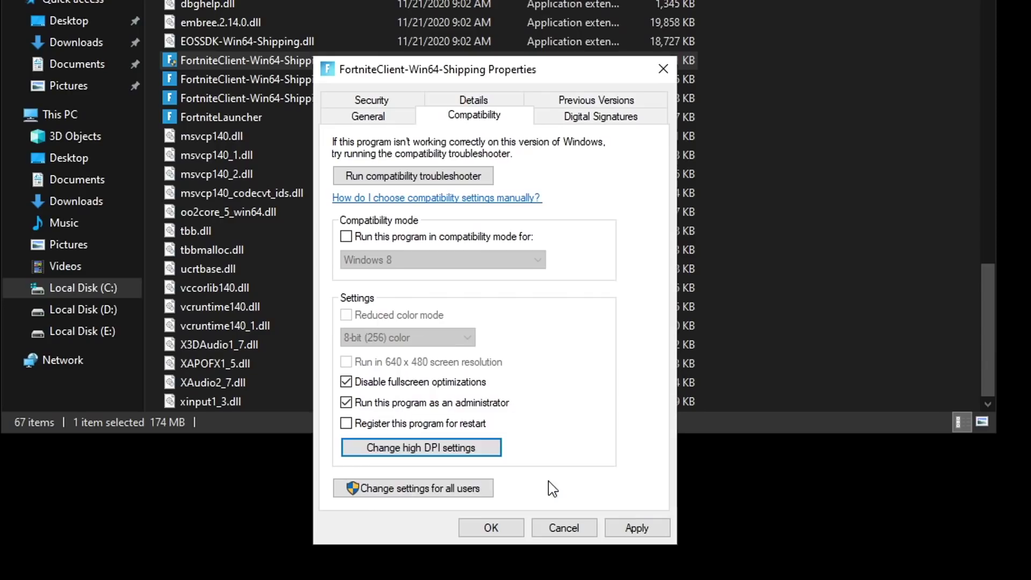
pyautogui.click(647, 529)
pyautogui.click(516, 528)
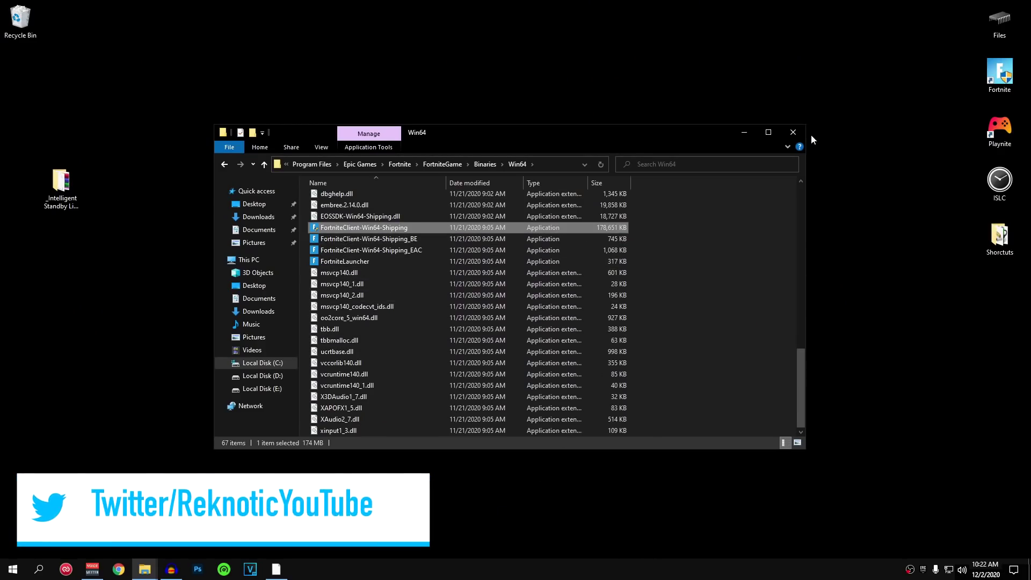
pyautogui.click(794, 133)
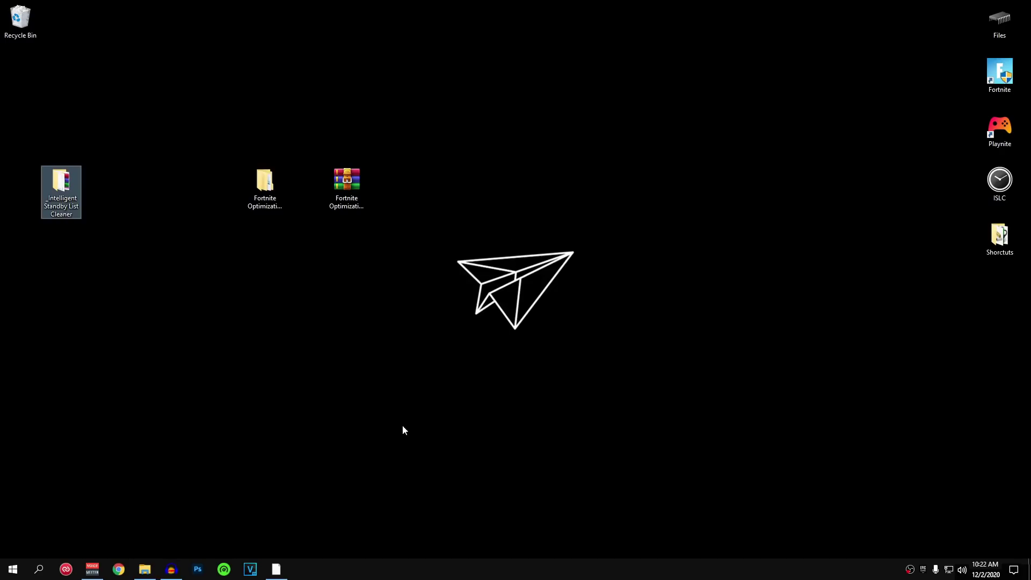
# - Open the 5 Game Config folder of the optimization pack and copy its FortniteGame folder
pyautogui.click(145, 569)
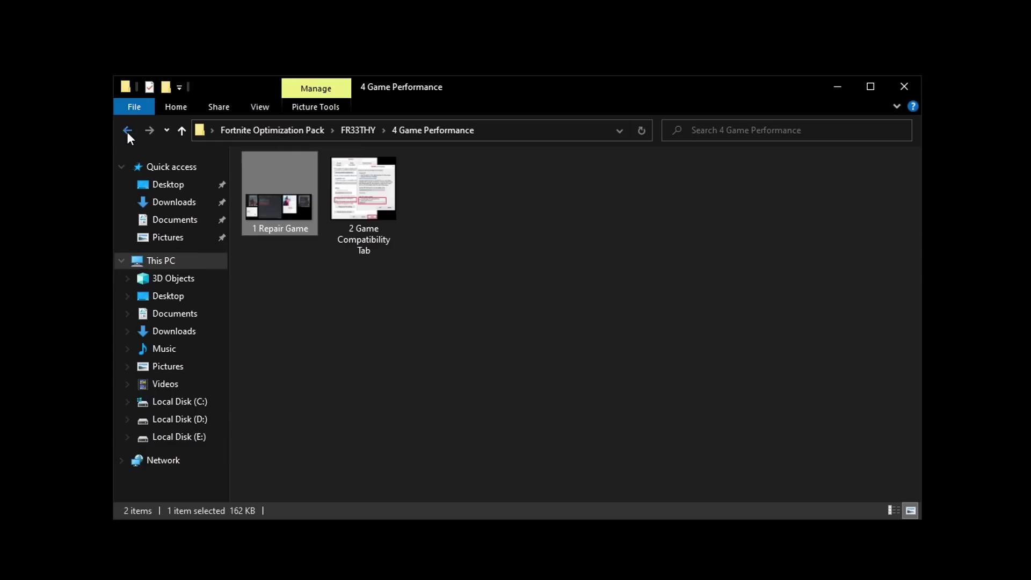
pyautogui.click(211, 150)
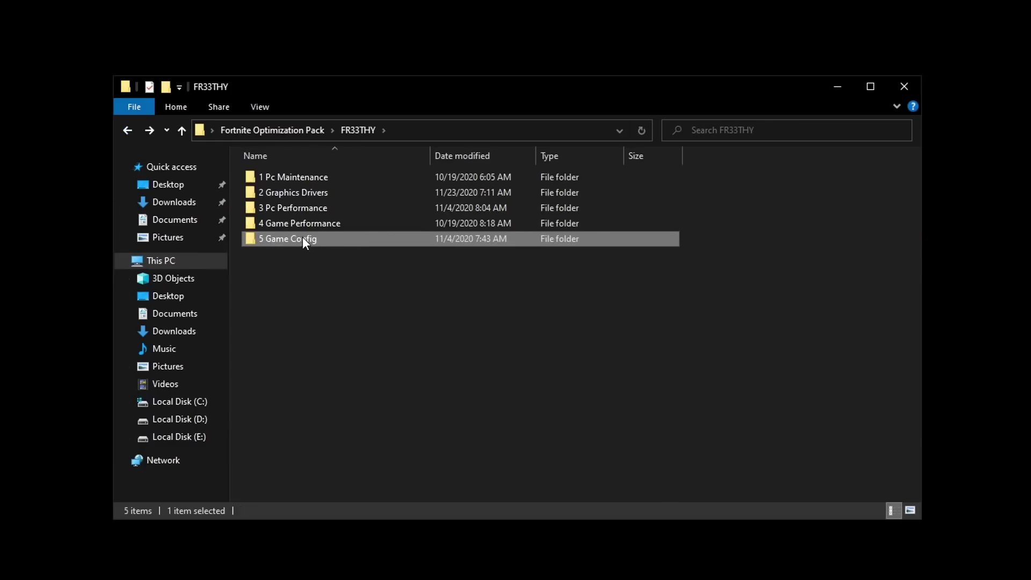
pyautogui.doubleClick(302, 237)
pyautogui.click(309, 176)
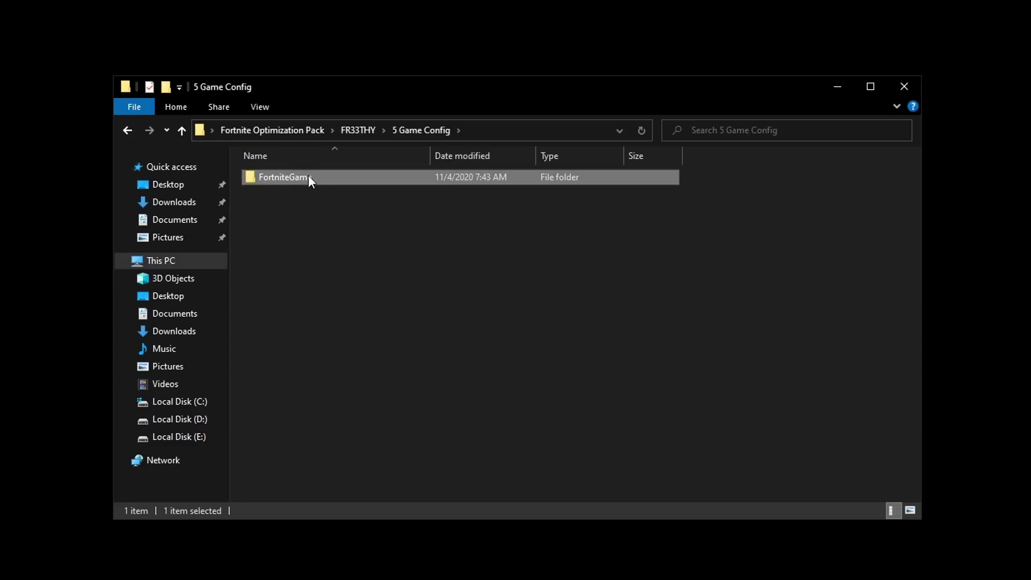
pyautogui.rightClick(312, 179)
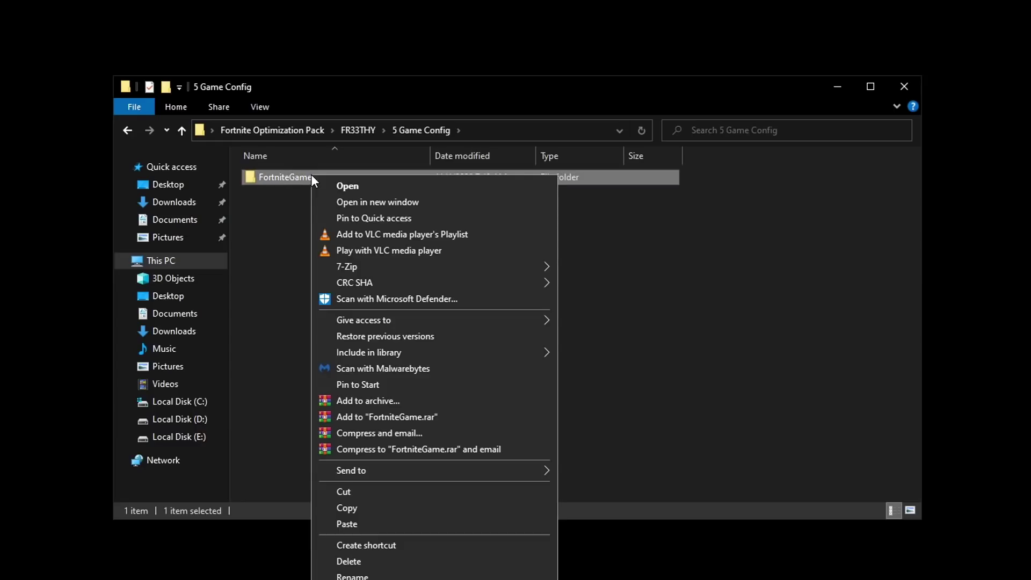
pyautogui.click(356, 507)
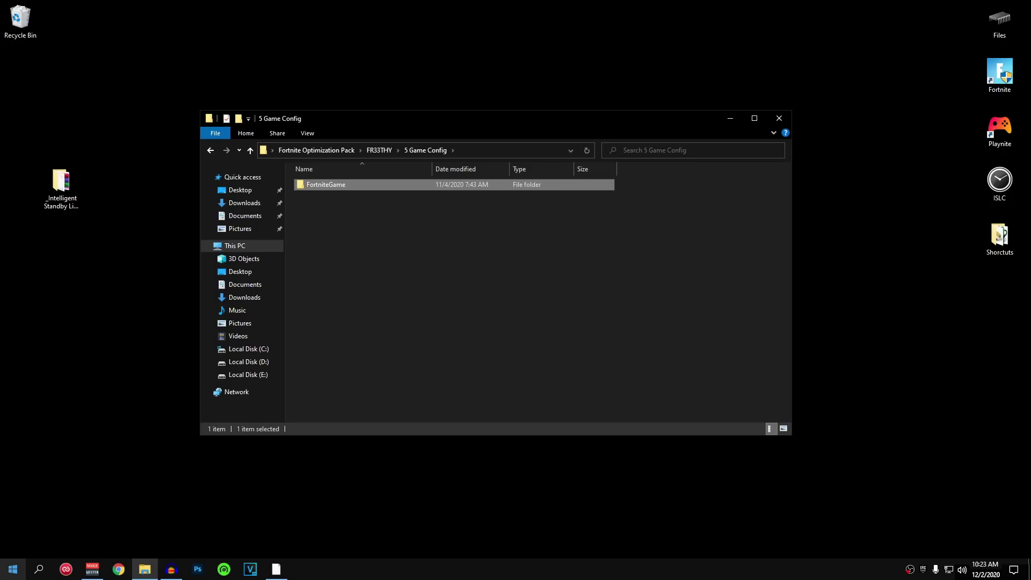
# - Search for %localappdata% and open the local app data folder
pyautogui.press('super')
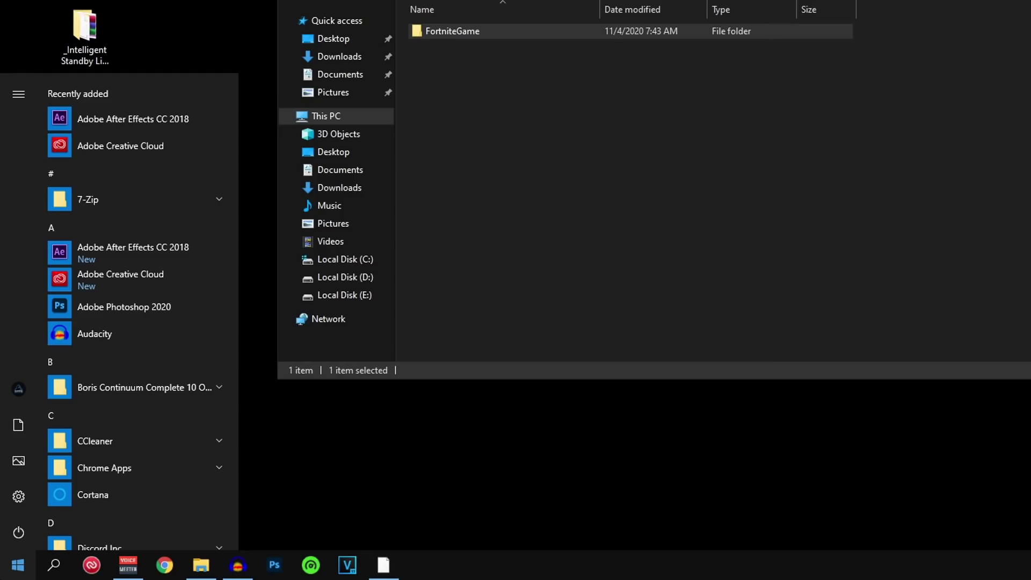
pyautogui.write('%')
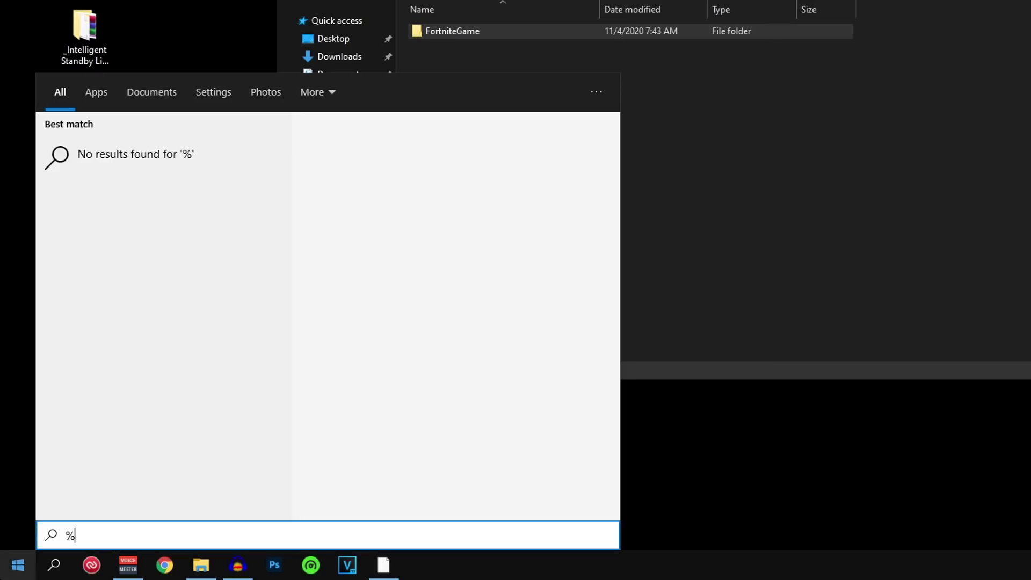
pyautogui.write('localappda')
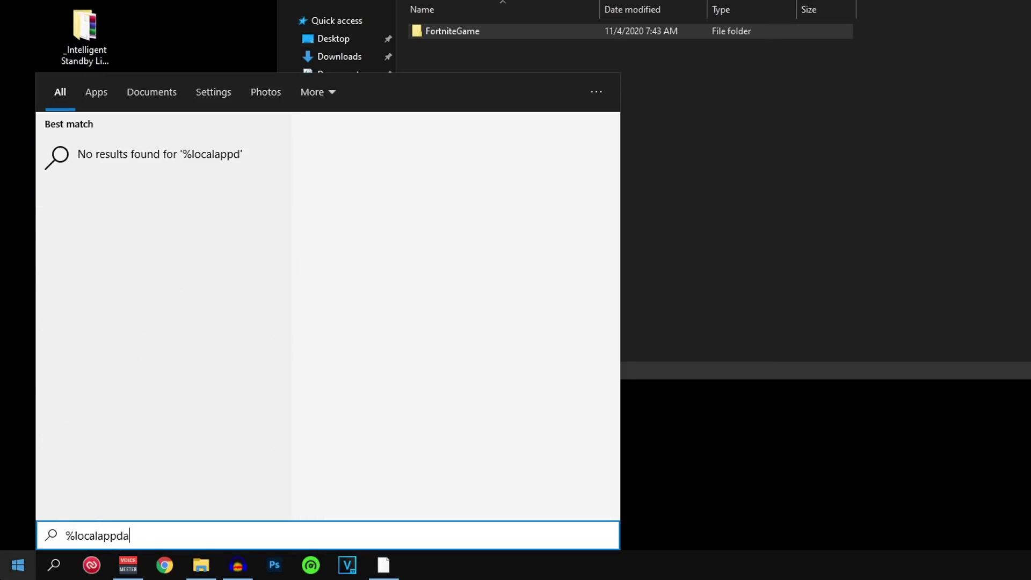
pyautogui.write('ta%')
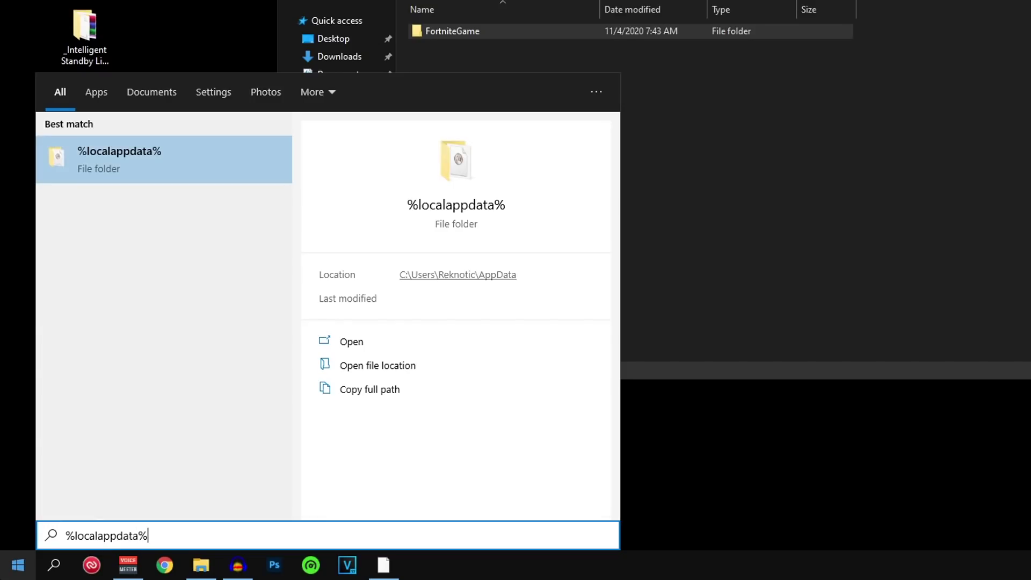
pyautogui.click(144, 168)
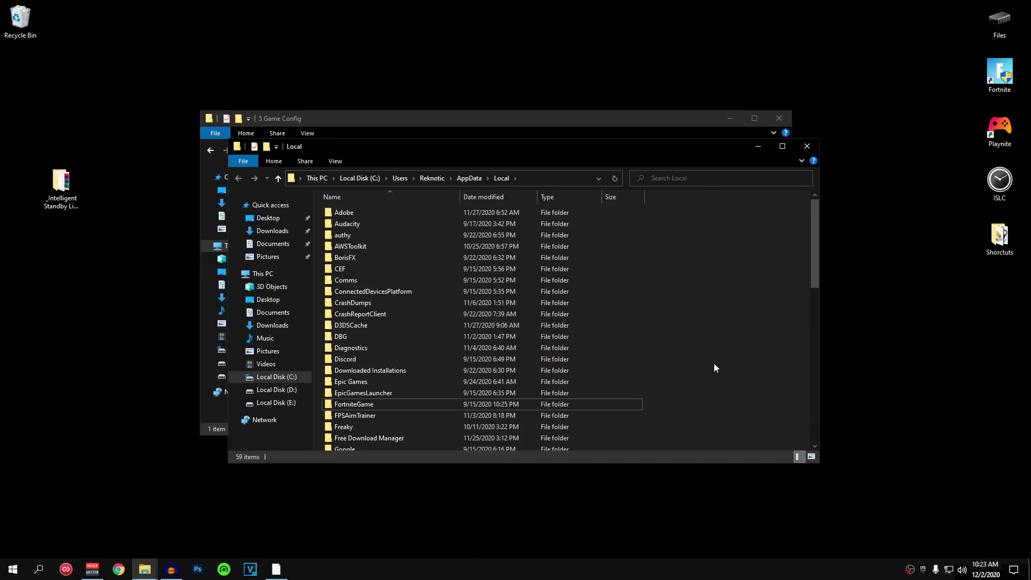
# - Paste the copied FortniteGame folder into AppData\Local and close both folder windows
pyautogui.rightClick(707, 321)
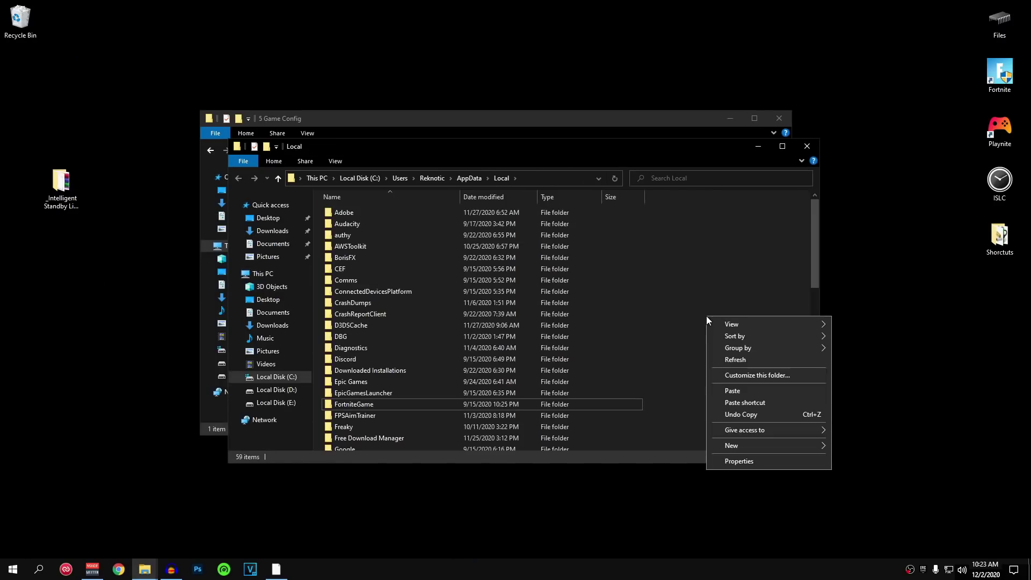
pyautogui.click(758, 391)
pyautogui.click(533, 210)
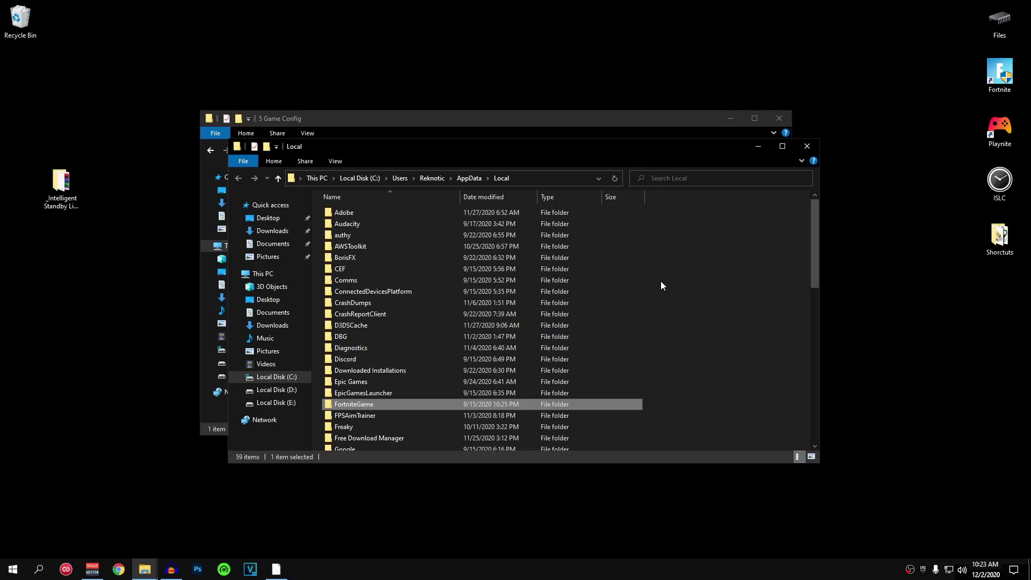
pyautogui.click(808, 146)
pyautogui.hotkey('alt', 'F4')
# - Move the _Intelligent Standby List Cleaner folder beside the Fortnite Optimization archive and run its ISLC application with administrator approval
pyautogui.click(70, 197)
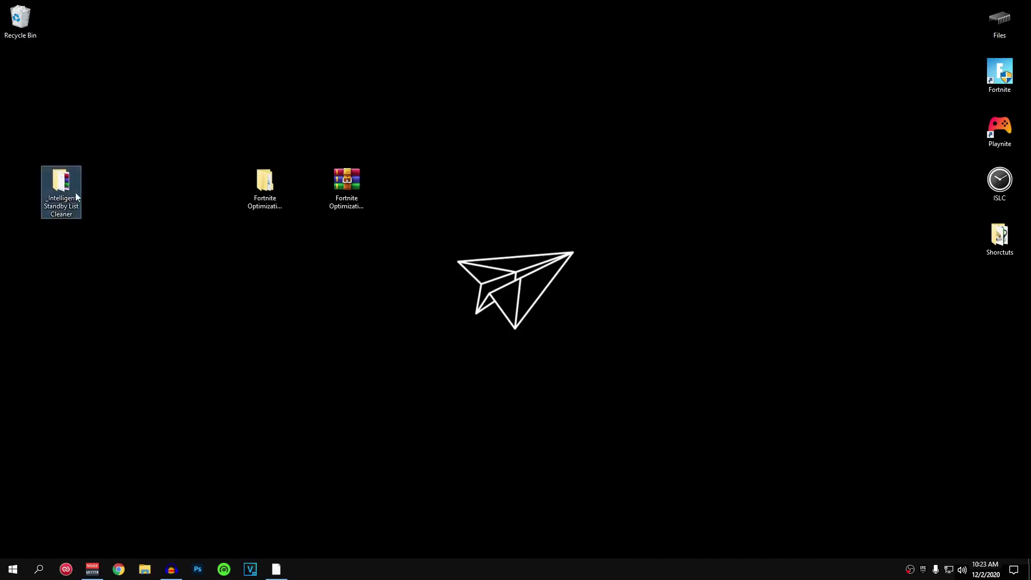
pyautogui.moveTo(76, 196); pyautogui.dragTo(436, 189)
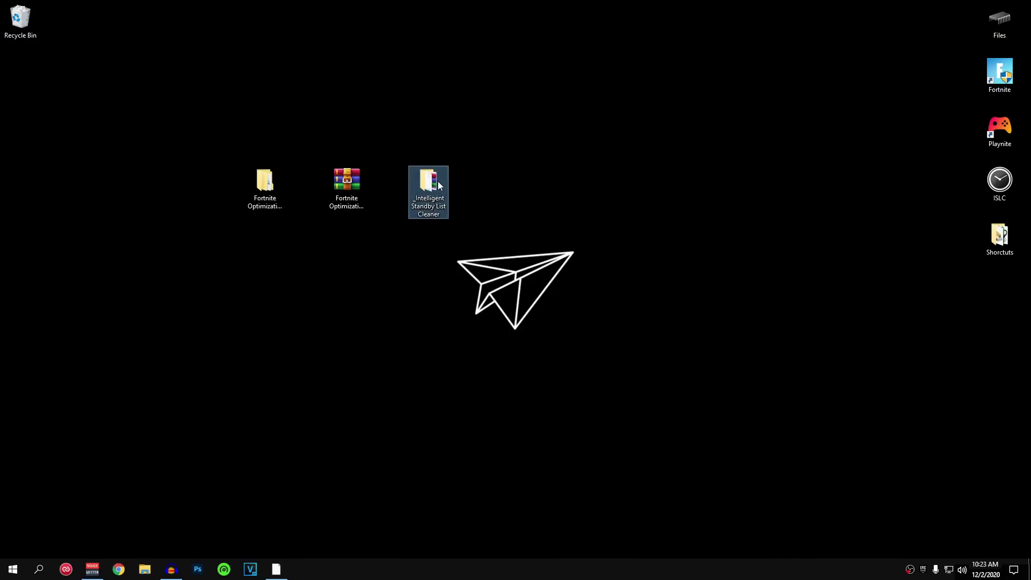
pyautogui.doubleClick(438, 182)
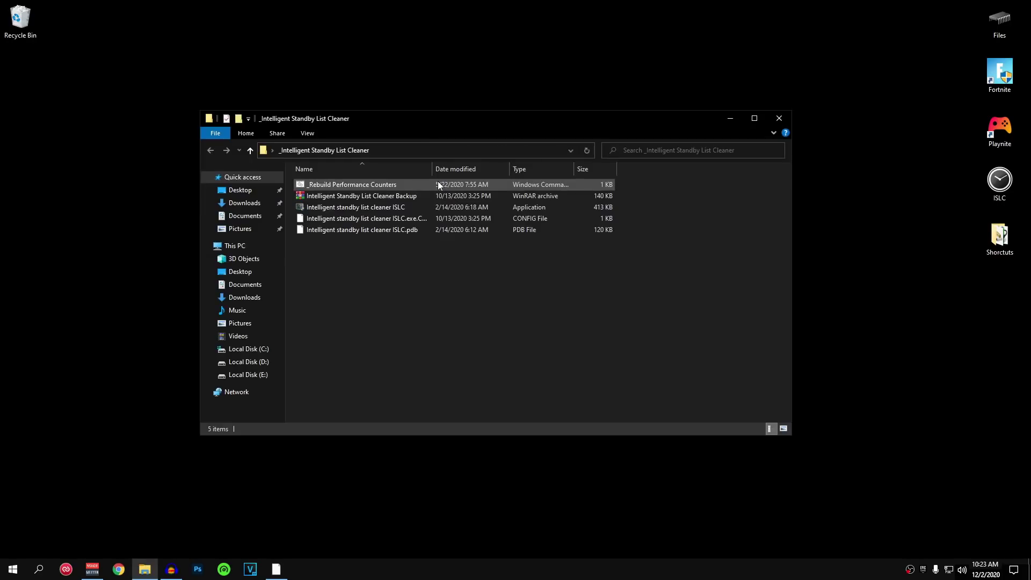
pyautogui.doubleClick(389, 206)
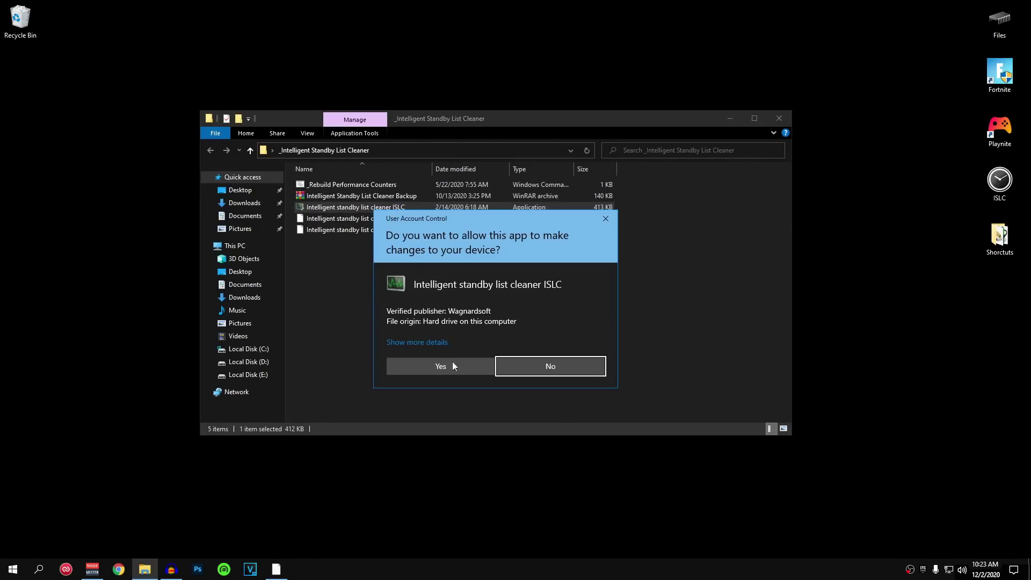
pyautogui.click(465, 365)
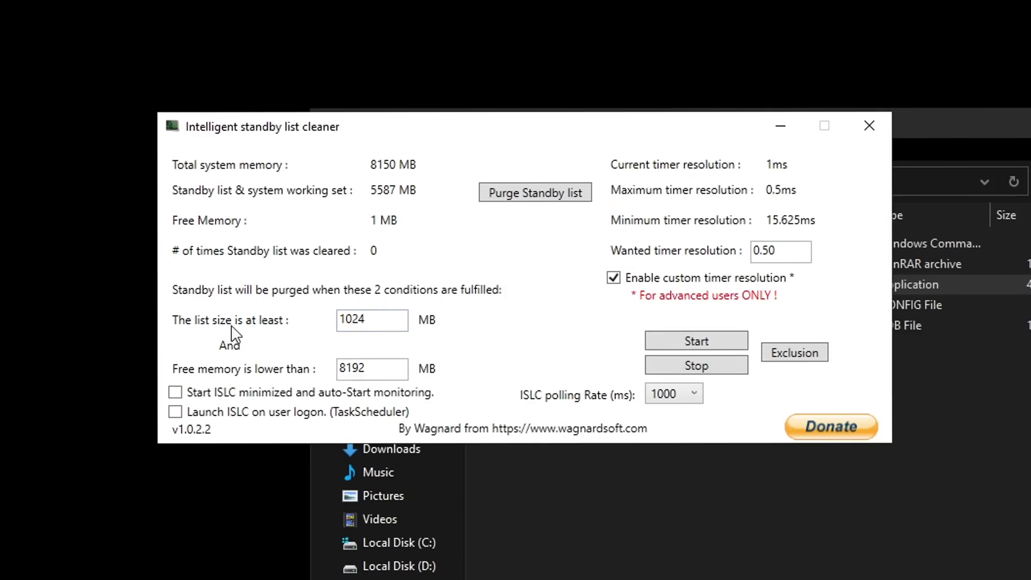
# - Set the purge conditions to 1024 MB list size and 4000 MB free memory, and enable minimized auto-start monitoring and launch on user logon
pyautogui.doubleClick(377, 322)
pyautogui.write('1')
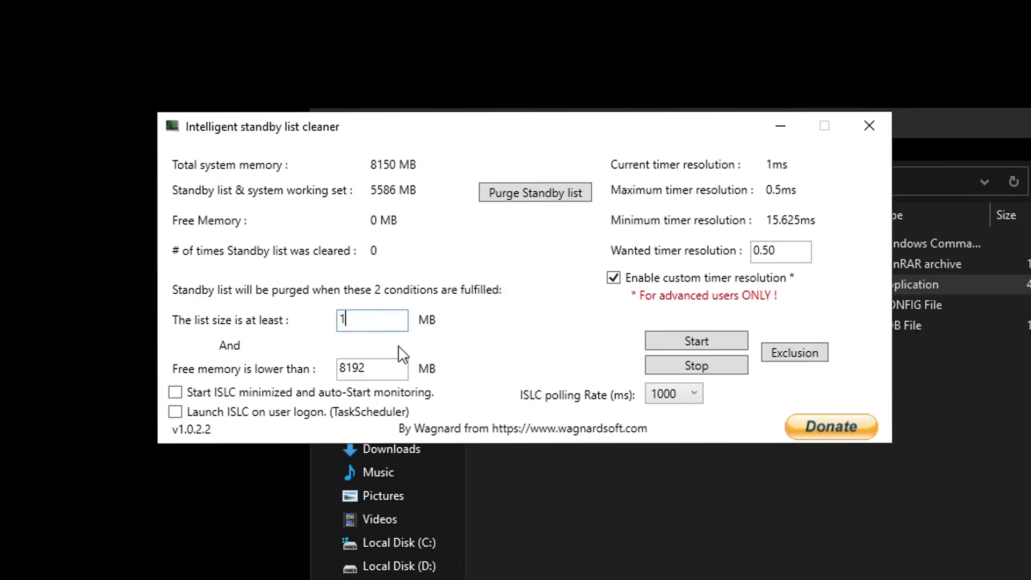
pyautogui.doubleClick(377, 372)
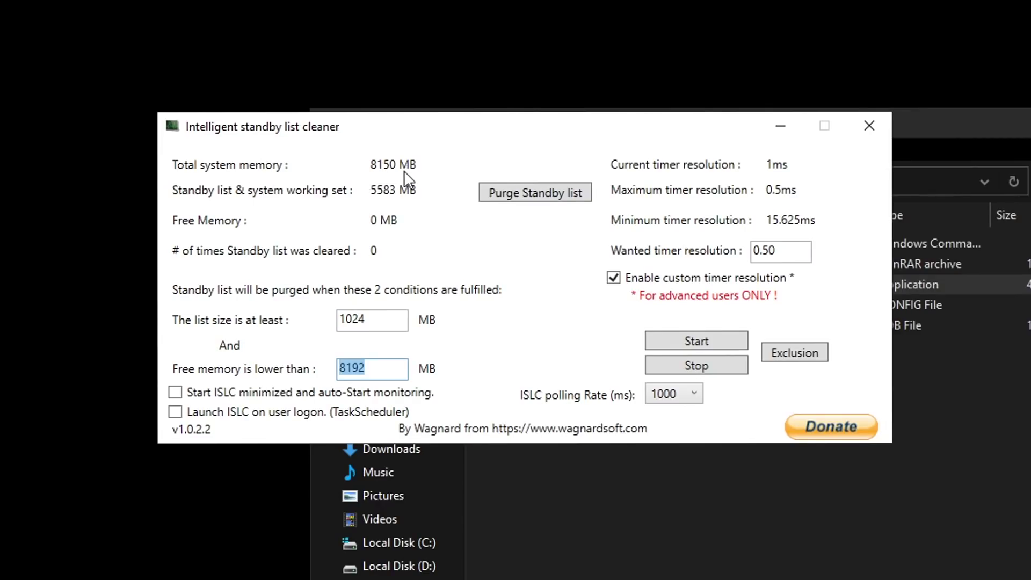
pyautogui.write('4000')
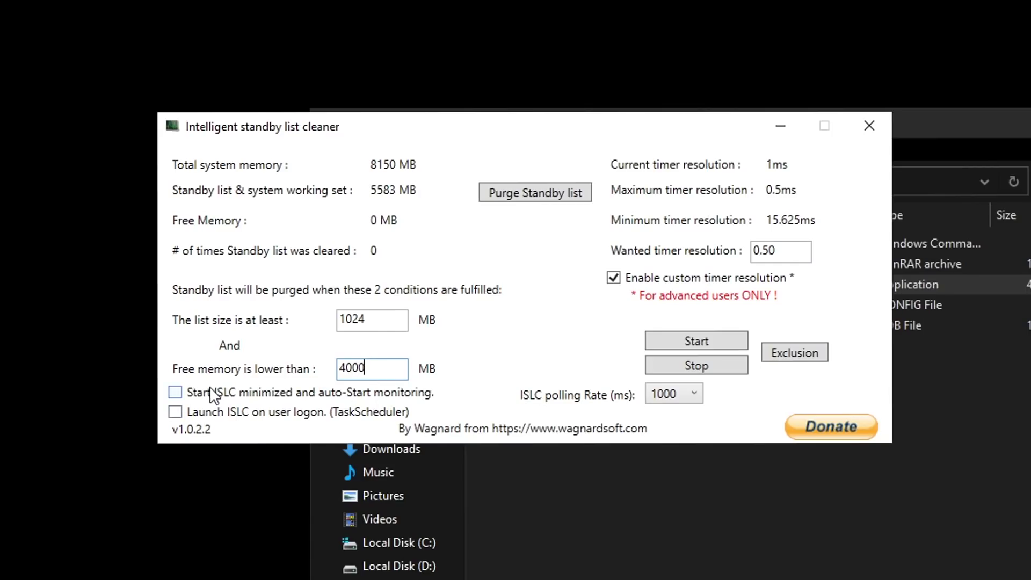
pyautogui.click(265, 394)
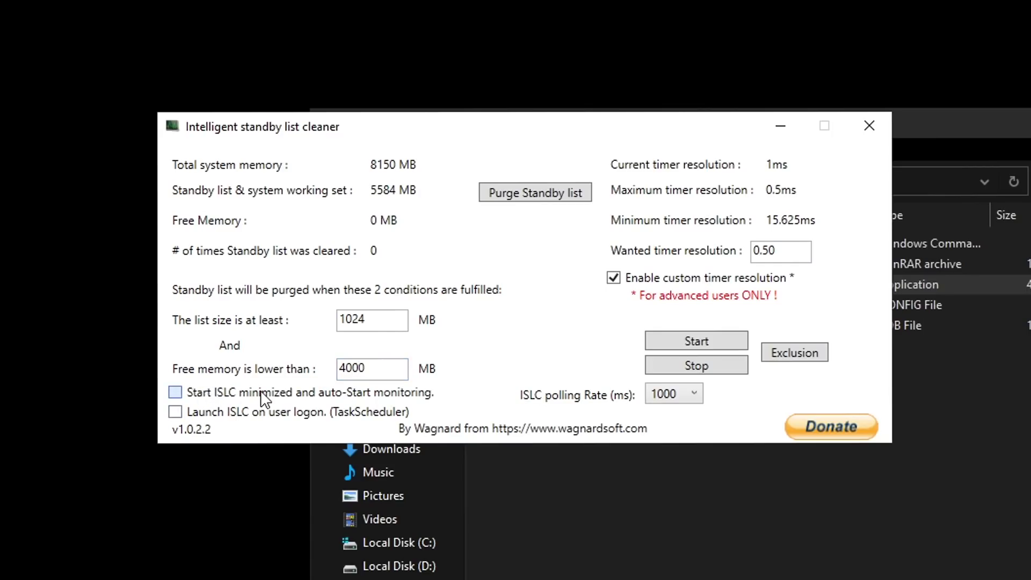
pyautogui.click(293, 414)
# - Set the wanted timer resolution to 0.50 with custom timer resolution enabled
pyautogui.moveTo(784, 253); pyautogui.dragTo(716, 265)
pyautogui.write('00')
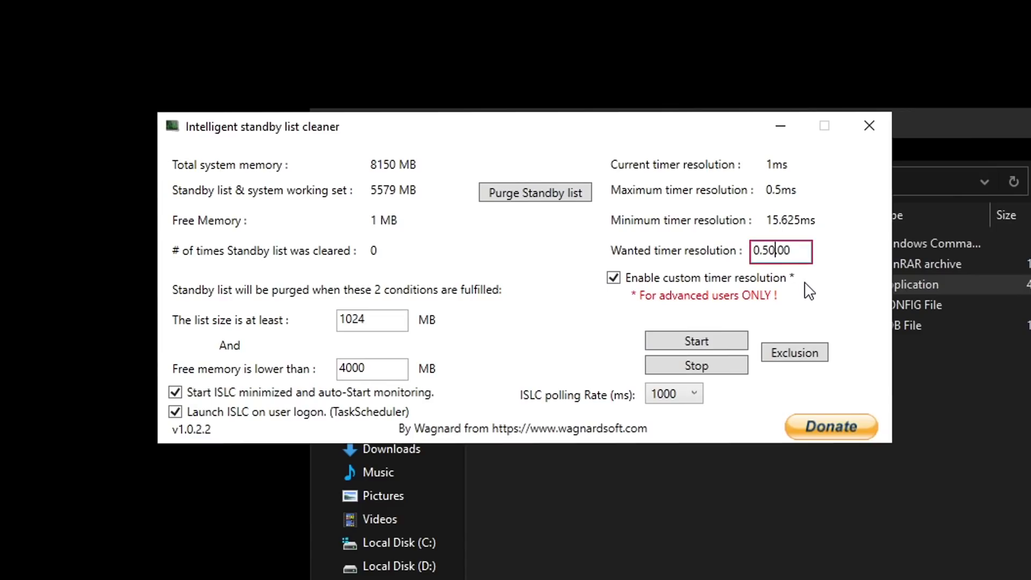
pyautogui.press('Delete')
pyautogui.press('Delete')
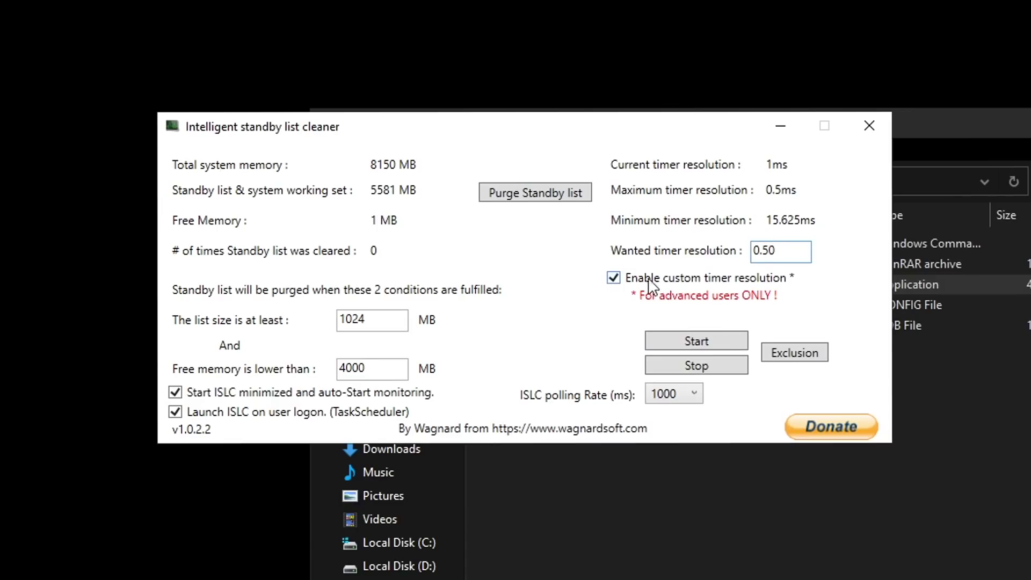
pyautogui.click(649, 280)
pyautogui.click(649, 285)
# - Choose an ISLC polling rate of 1000 ms, start the monitoring, and minimize the cleaner
pyautogui.click(695, 395)
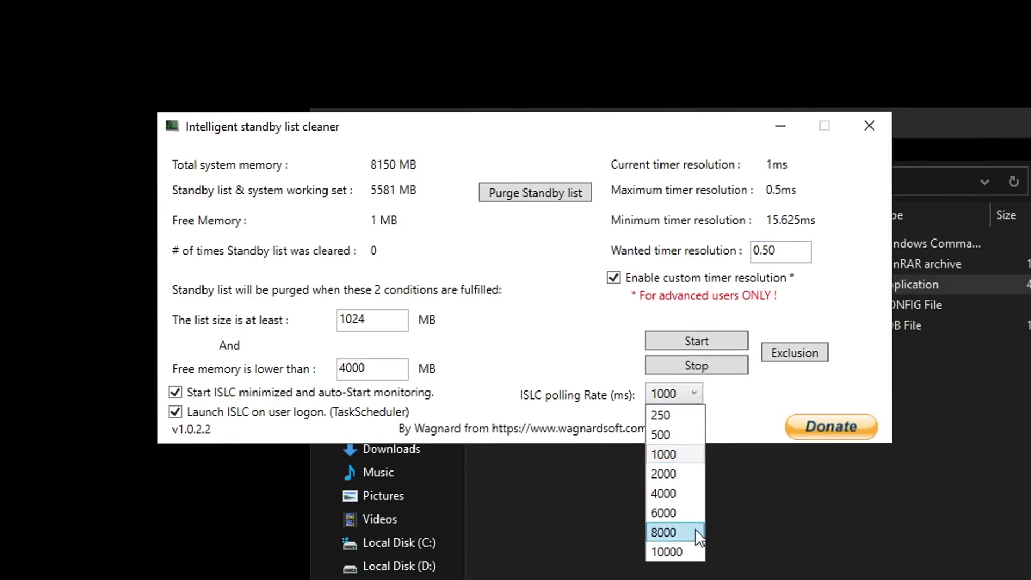
pyautogui.click(681, 456)
pyautogui.click(697, 341)
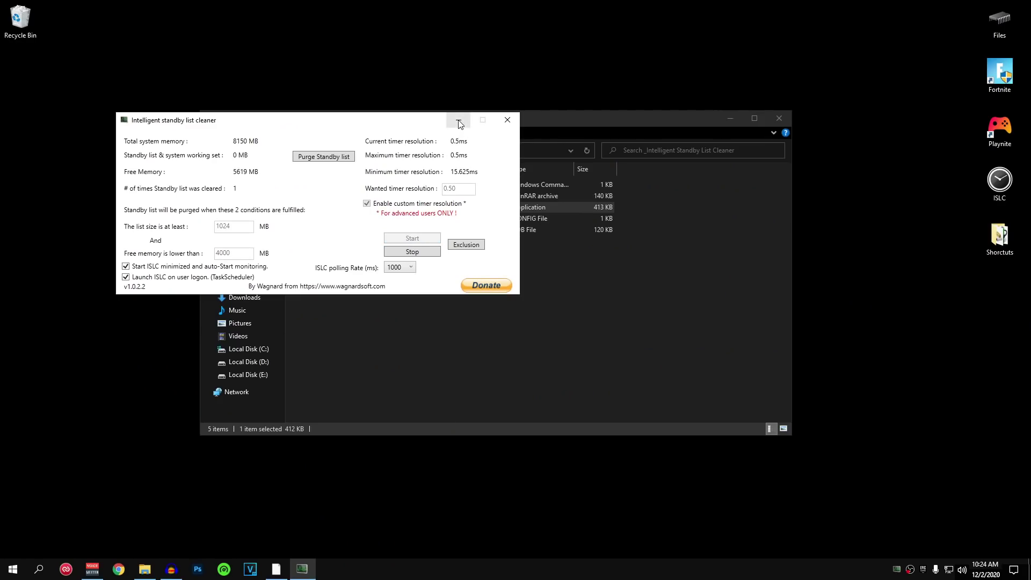
pyautogui.click(458, 121)
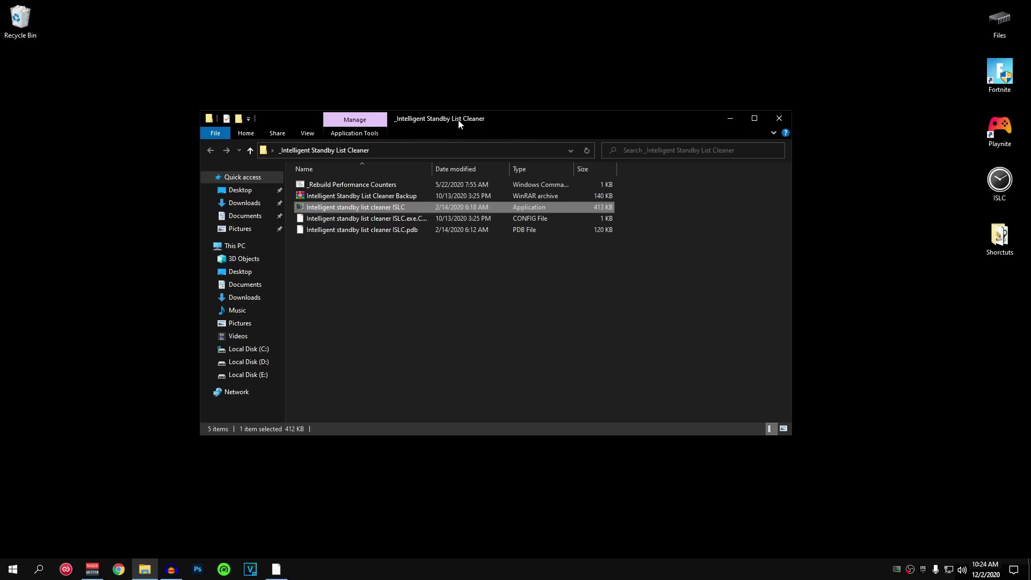
# - Restore the standby list cleaner, stop its monitoring, and close both it and its folder window
pyautogui.doubleClick(897, 568)
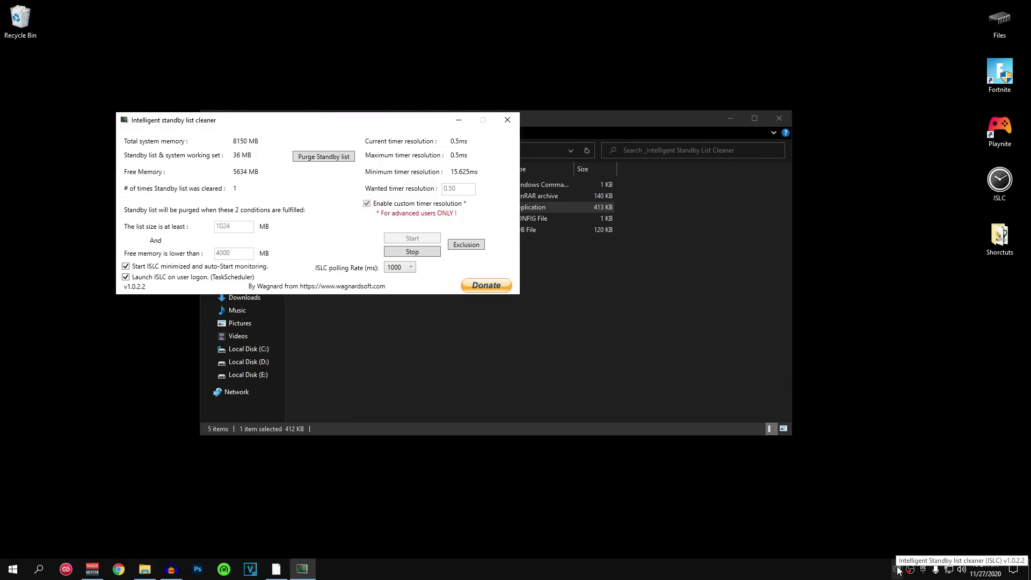
pyautogui.click(414, 252)
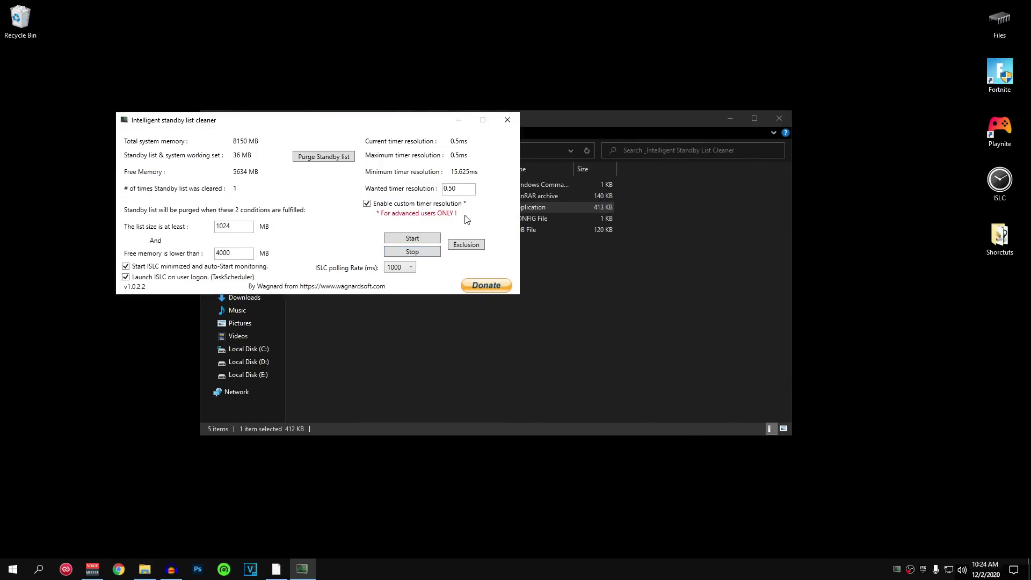
pyautogui.click(513, 121)
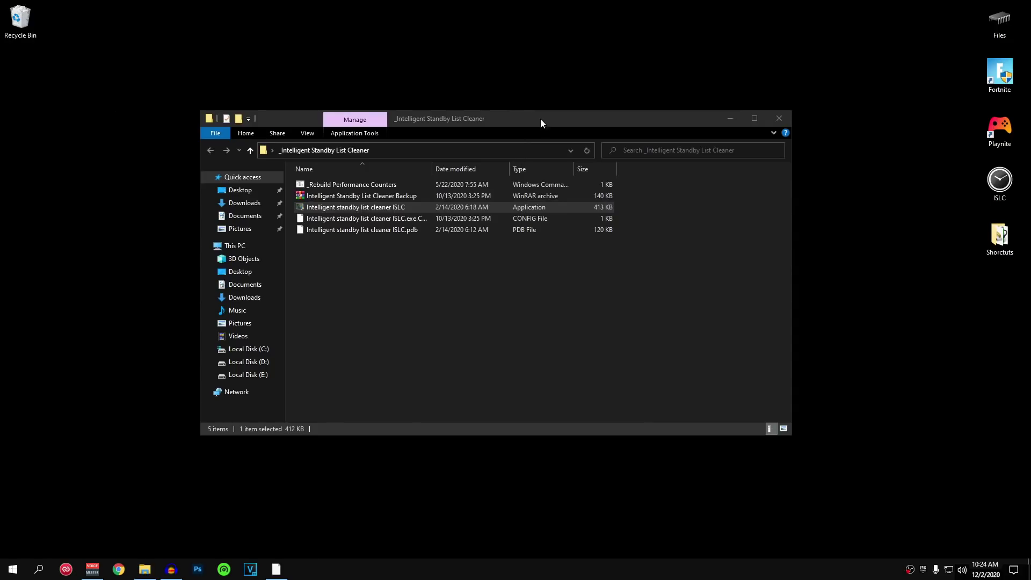
pyautogui.click(776, 119)
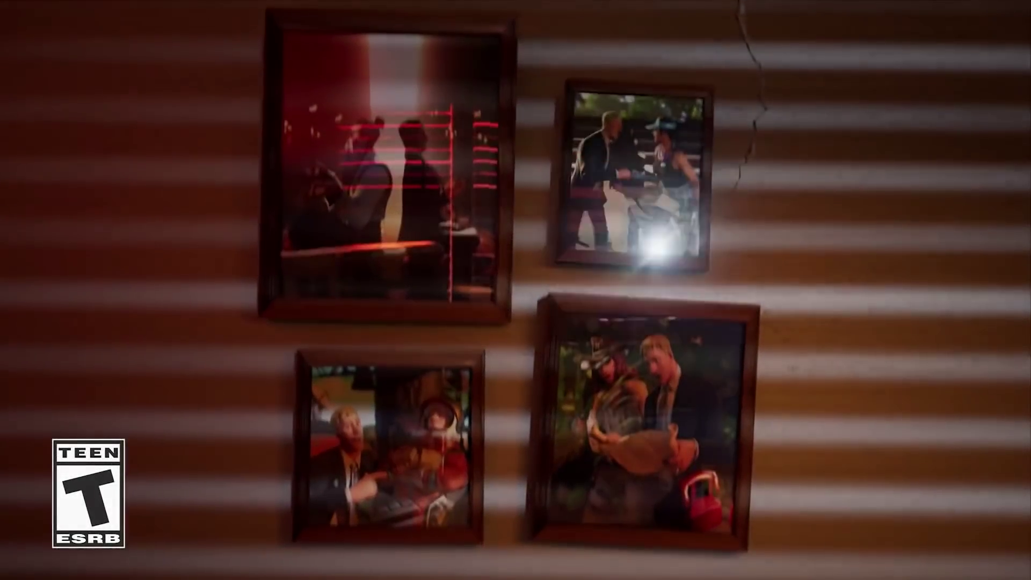